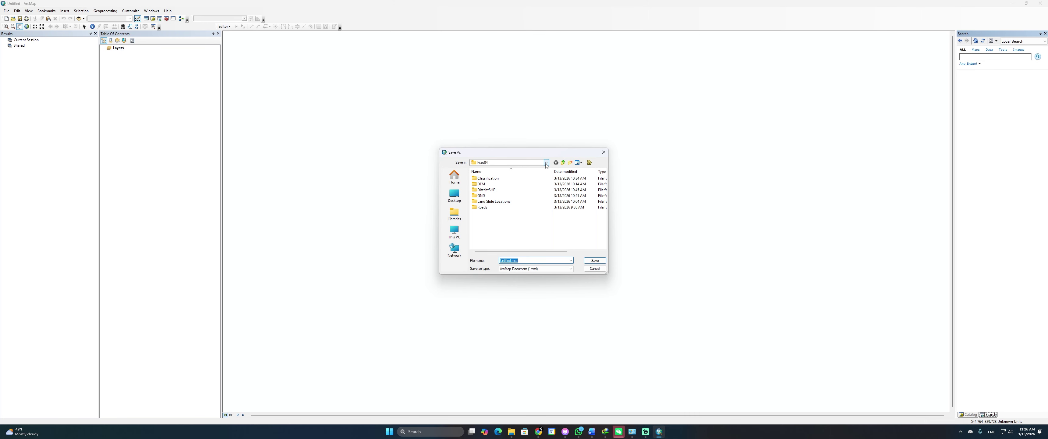
# Save the map document as Prac03 in the Prac03 folder
pyautogui.click(562, 162)
pyautogui.doubleClick(492, 202)
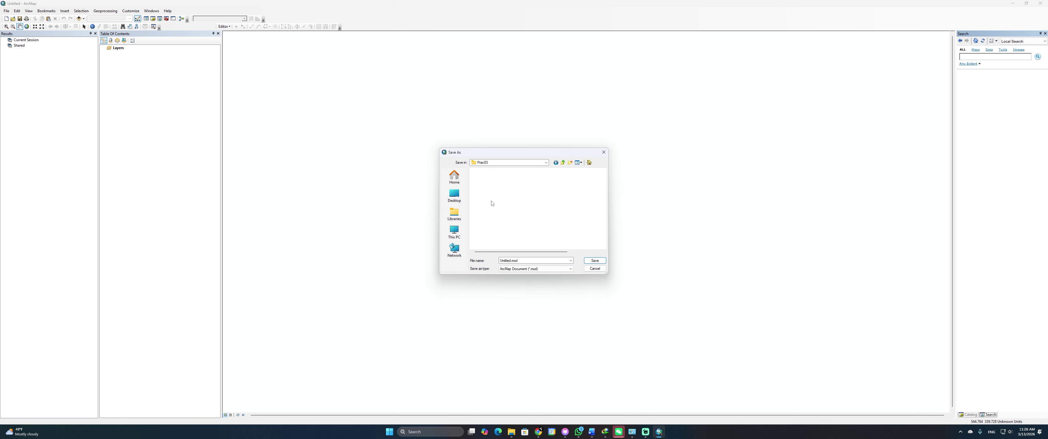
pyautogui.write('Prac03')
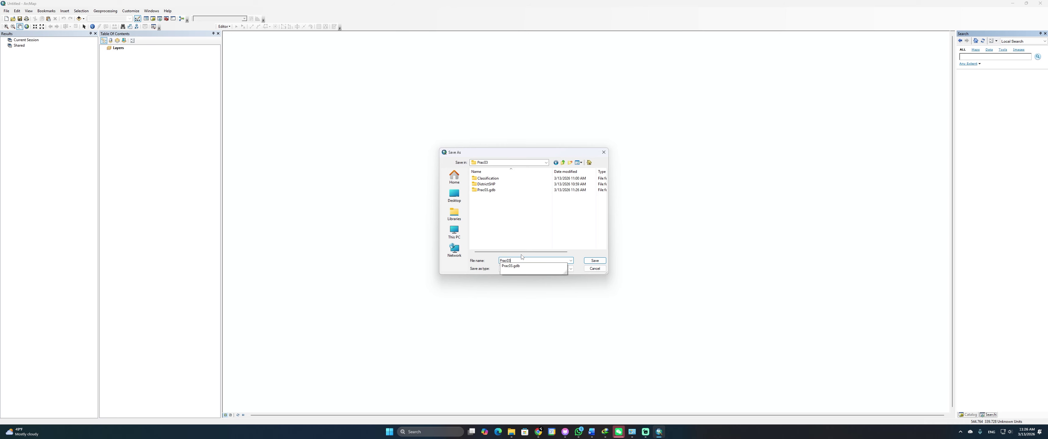
pyautogui.click(586, 260)
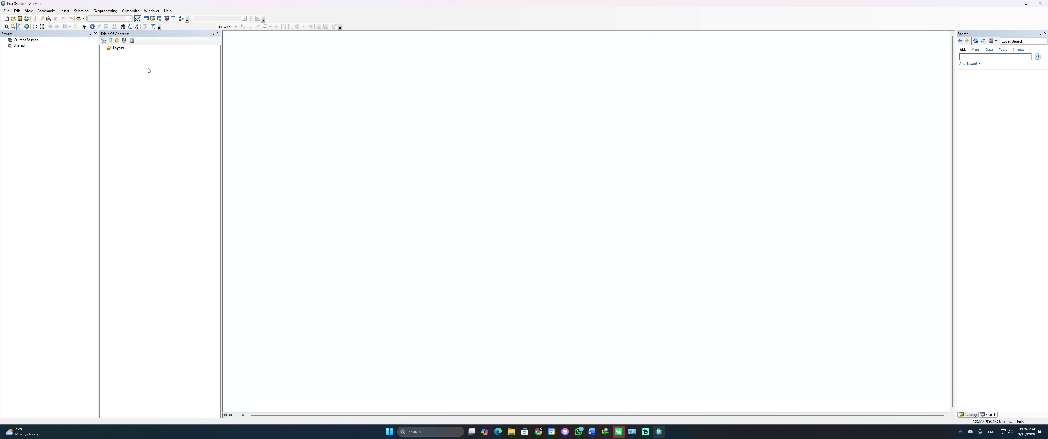
# Close the Results window and add 2017Classification.tif and 2024Classification.tif from the Classification folder to the map
pyautogui.click(95, 33)
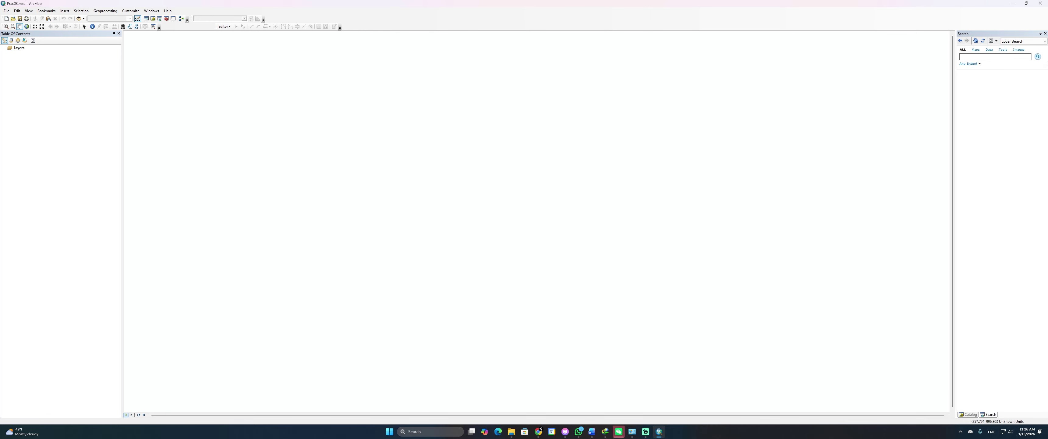
pyautogui.click(968, 414)
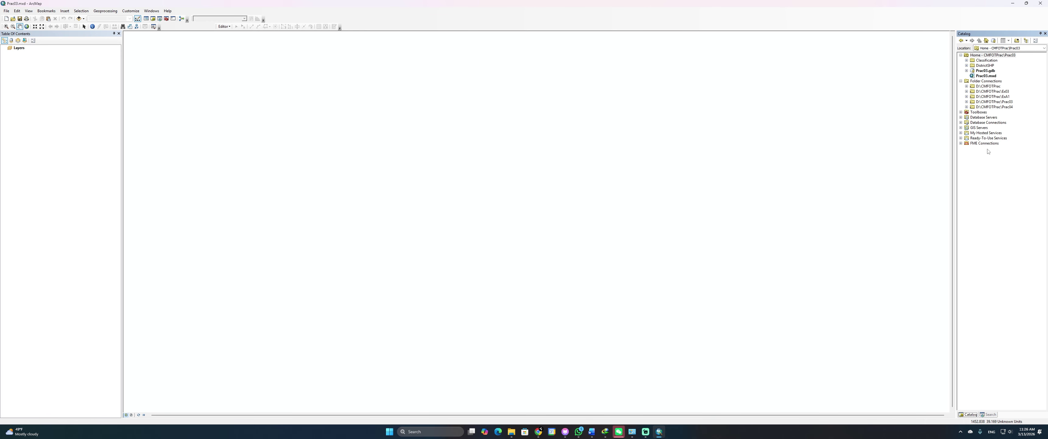
pyautogui.click(967, 60)
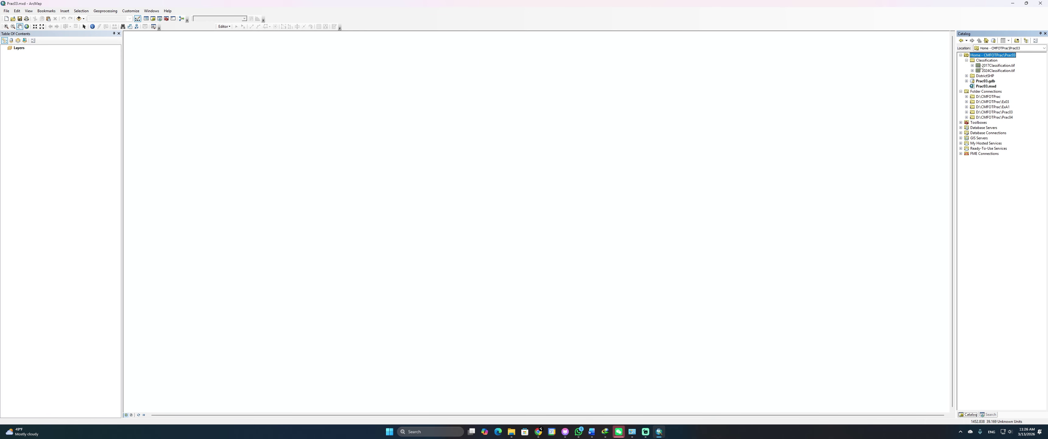
pyautogui.rightClick(985, 65)
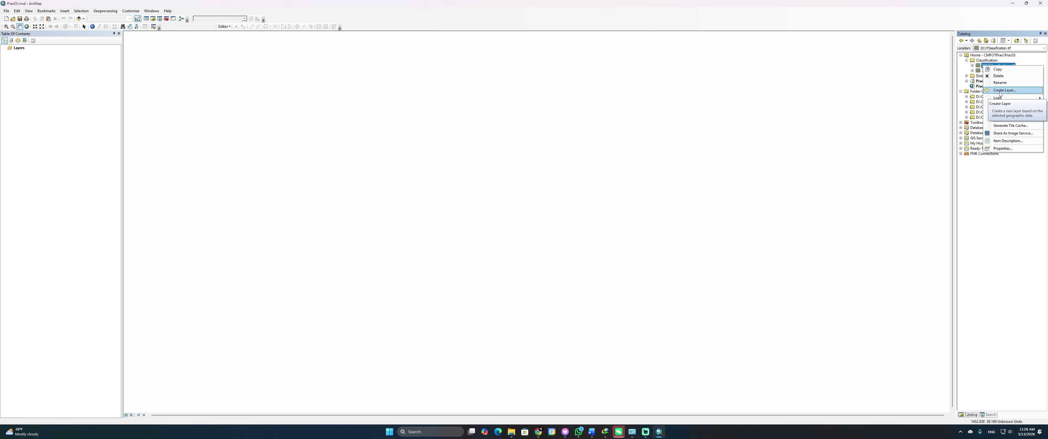
pyautogui.click(1004, 69)
pyautogui.hotkey('ctrl', 'v')
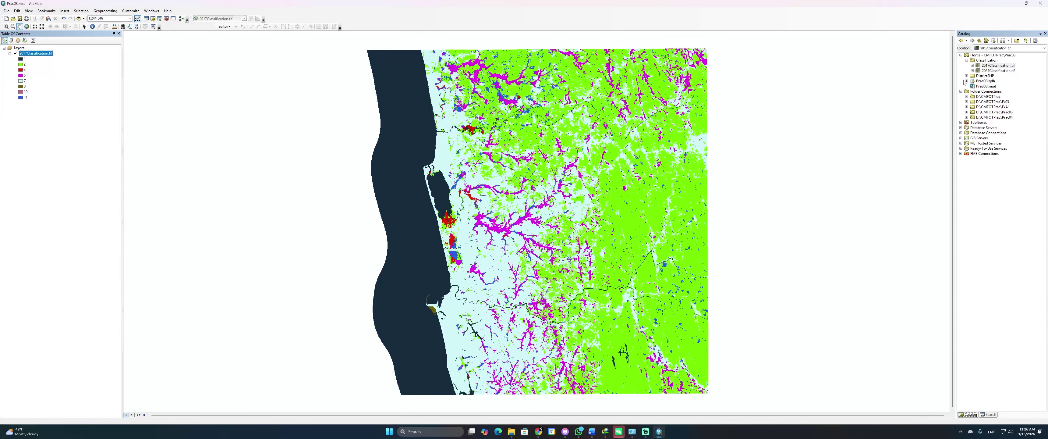
pyautogui.click(996, 71)
pyautogui.moveTo(997, 71); pyautogui.dragTo(721, 167)
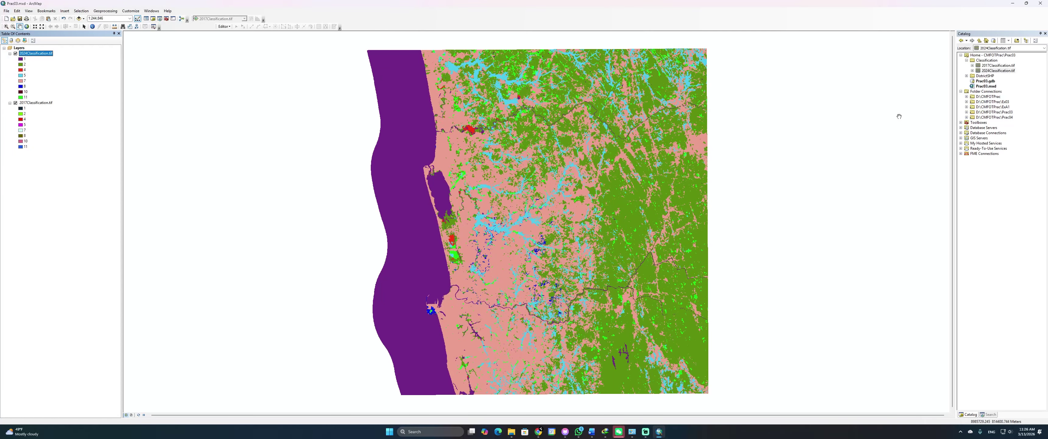
# Add the Districts.shp shapefile from the DistrictSHP folder to the map
pyautogui.click(966, 75)
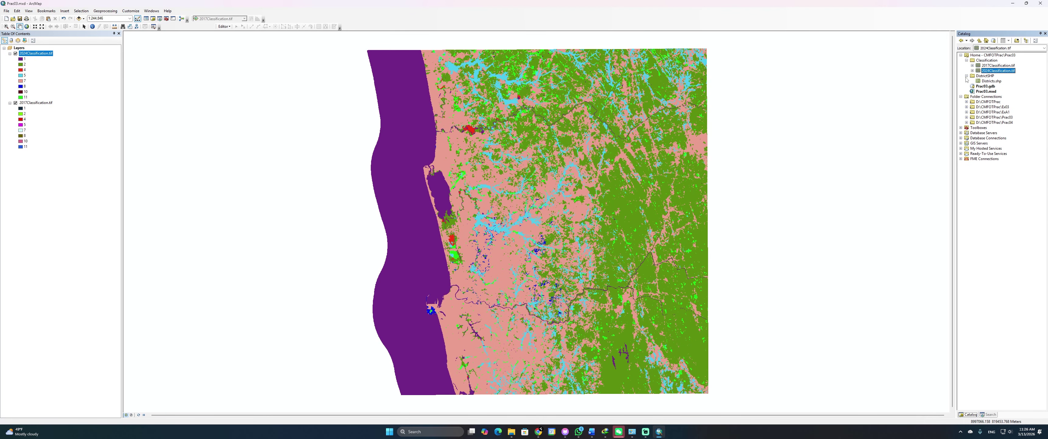
pyautogui.click(995, 82)
pyautogui.moveTo(998, 84); pyautogui.dragTo(660, 158)
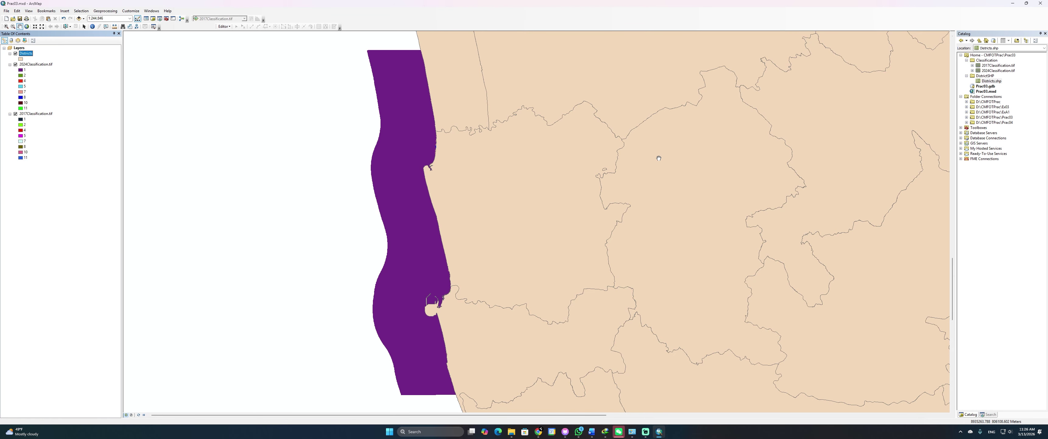
# Switch to the Word document to read the Phase 1 clip instructions, and return to ArcMap
pyautogui.hotkey('alt', 'Tab')
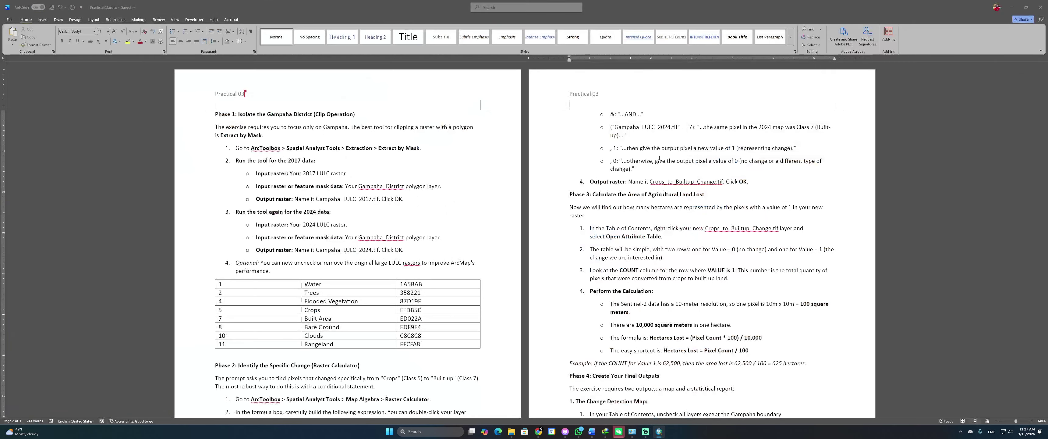
pyautogui.press('alt')
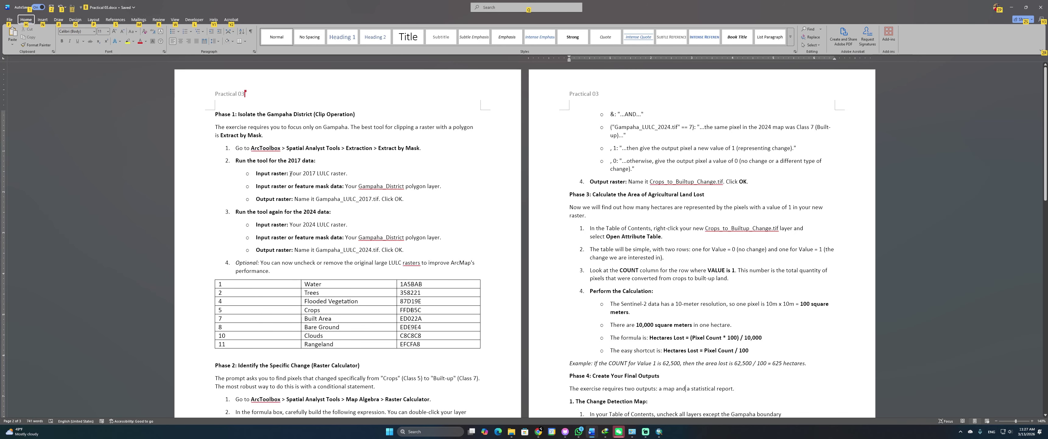
pyautogui.hotkey('alt', 'Tab')
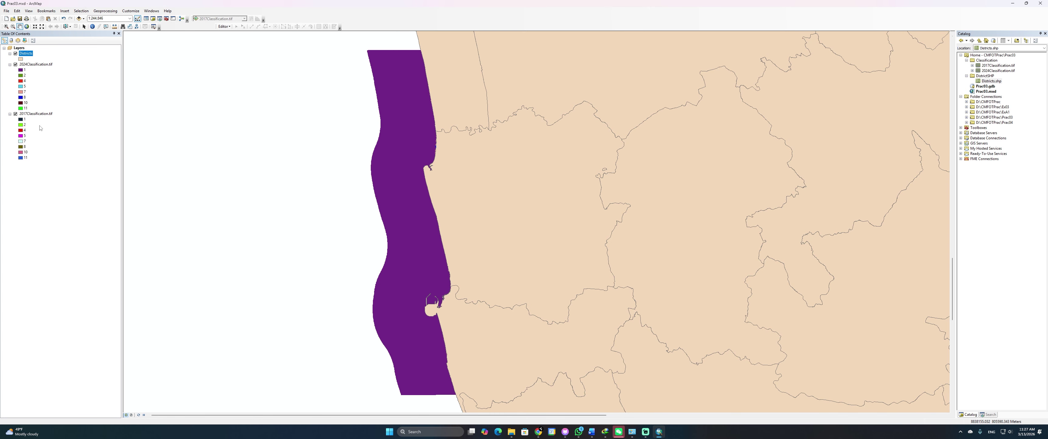
# Select the Gampaha record in the Districts layer's attribute table and zoom the map to that district
pyautogui.rightClick(28, 54)
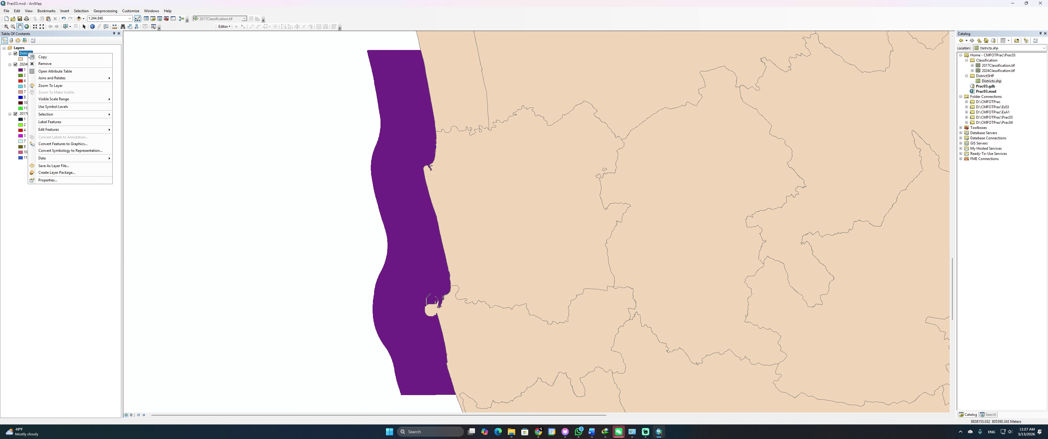
pyautogui.click(50, 85)
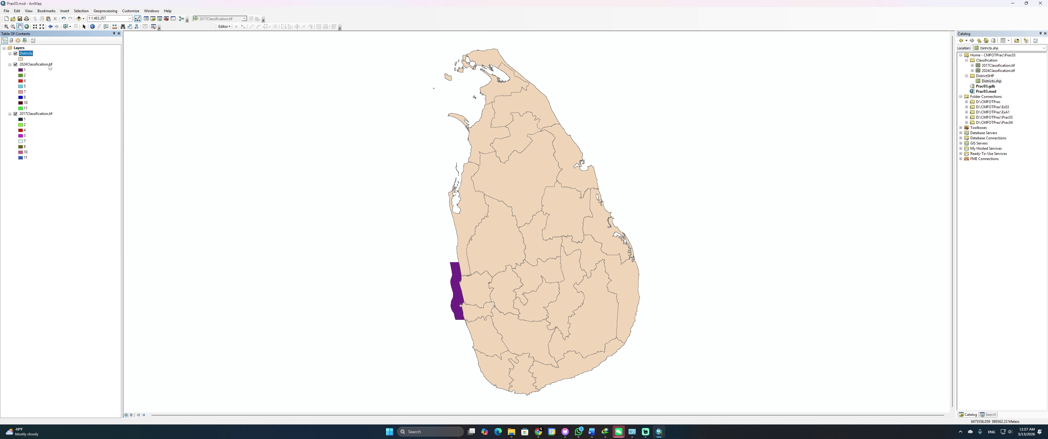
pyautogui.rightClick(31, 60)
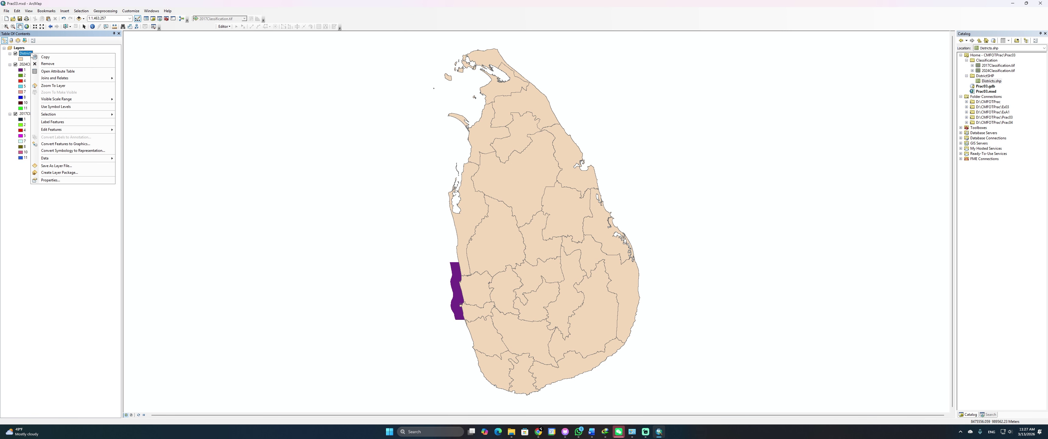
pyautogui.click(53, 73)
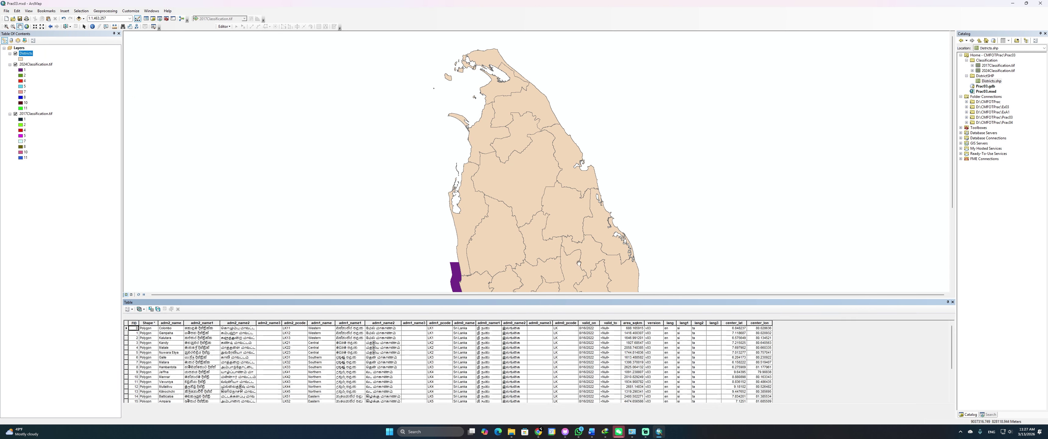
pyautogui.click(129, 333)
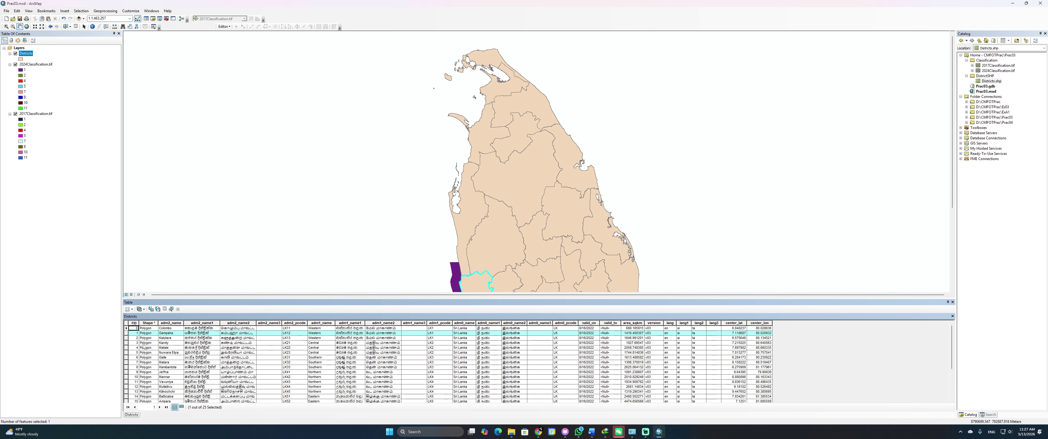
pyautogui.click(134, 333)
pyautogui.rightClick(143, 347)
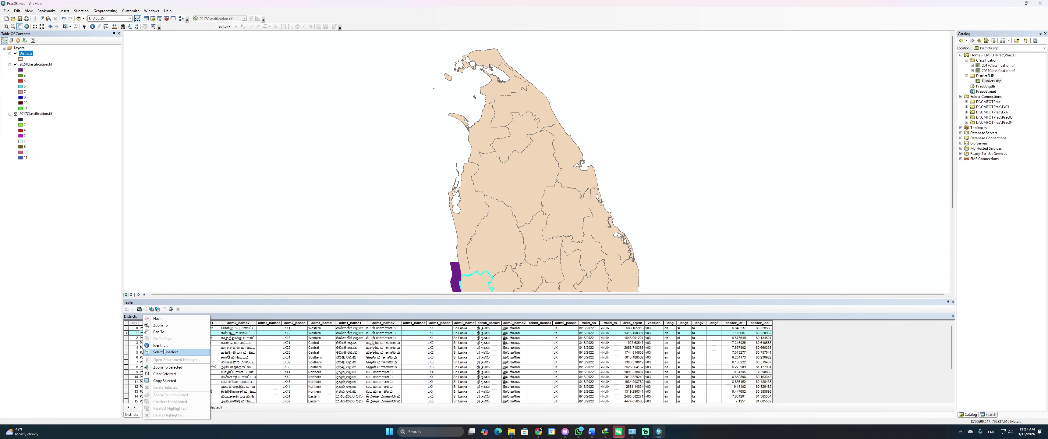
pyautogui.click(160, 325)
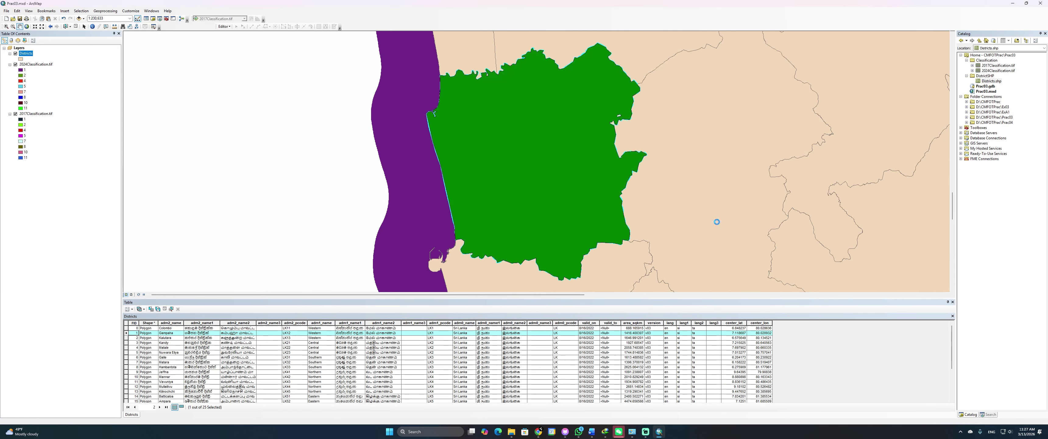
# Search for the clip tools and open Clip (Analysis) with Districts as the input features
pyautogui.click(988, 414)
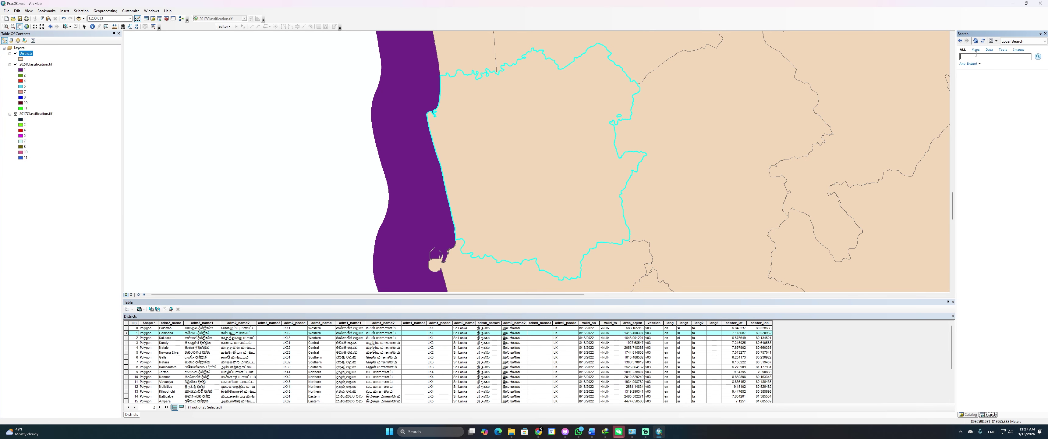
pyautogui.write('clip')
pyautogui.press('Return')
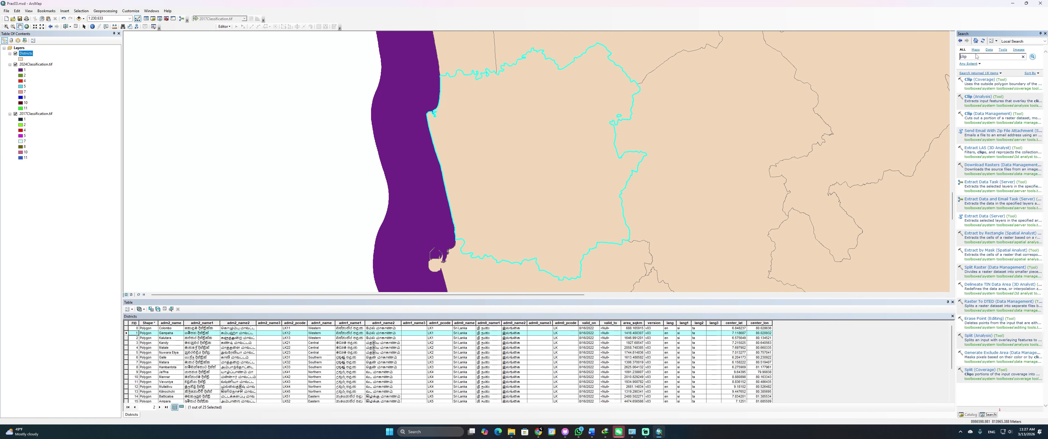
pyautogui.click(974, 97)
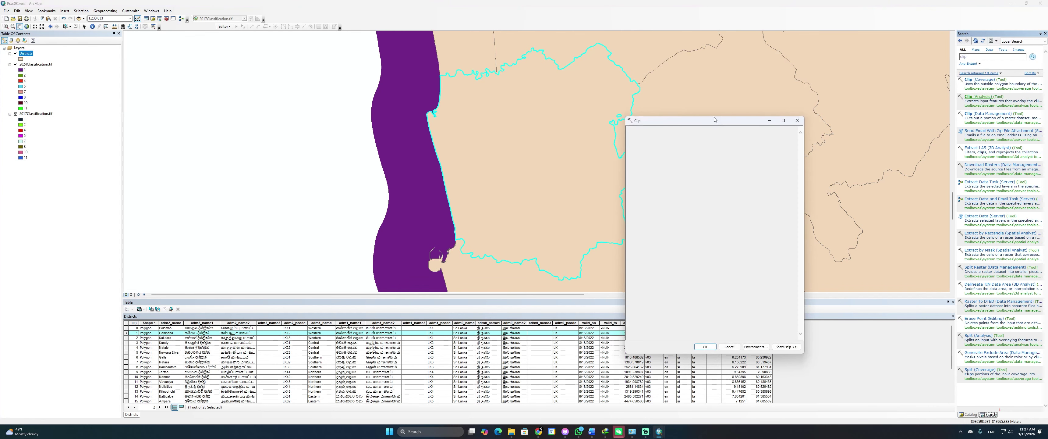
pyautogui.click(778, 139)
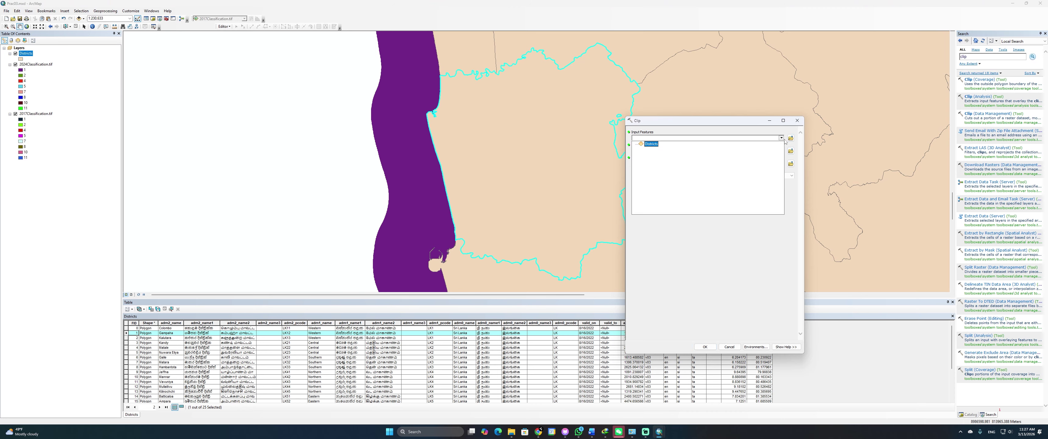
pyautogui.click(655, 145)
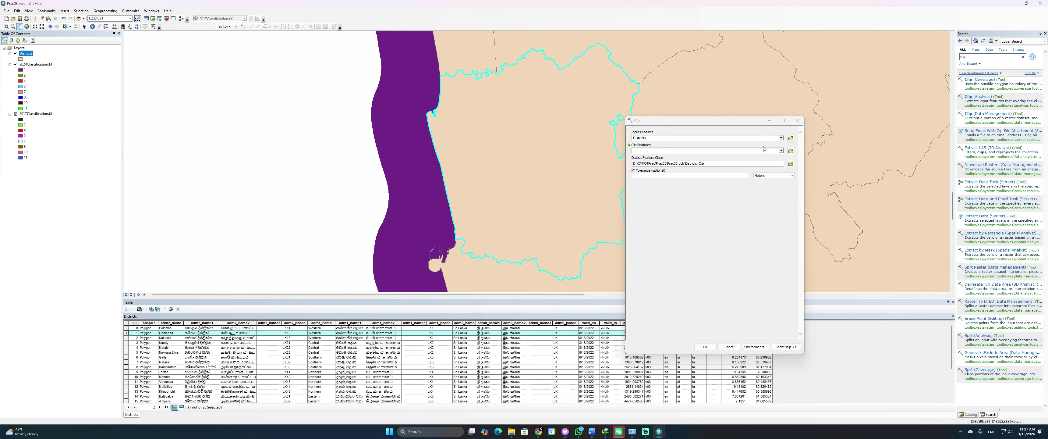
# Set Districts as the clip features, name the output feature class GampahaDistrict, and run the clip
pyautogui.click(781, 150)
pyautogui.click(652, 157)
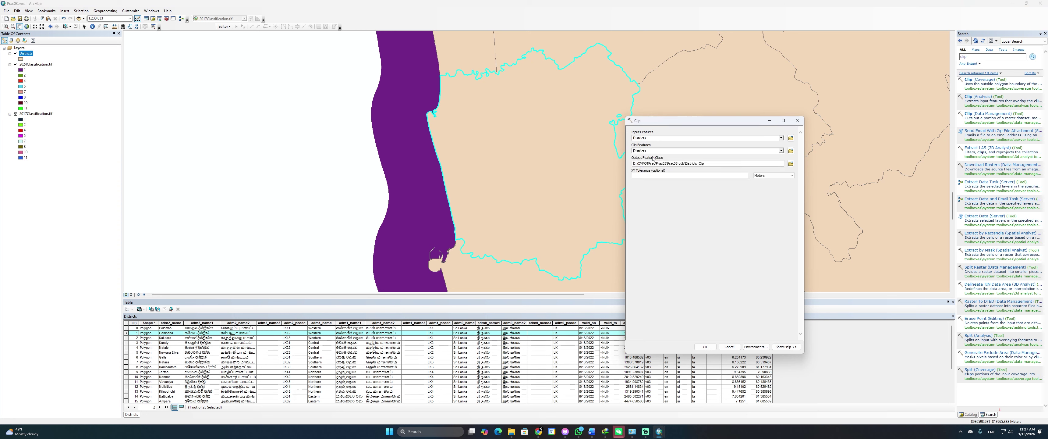
pyautogui.moveTo(707, 163); pyautogui.dragTo(683, 162)
pyautogui.write('Gampaha')
pyautogui.click(705, 346)
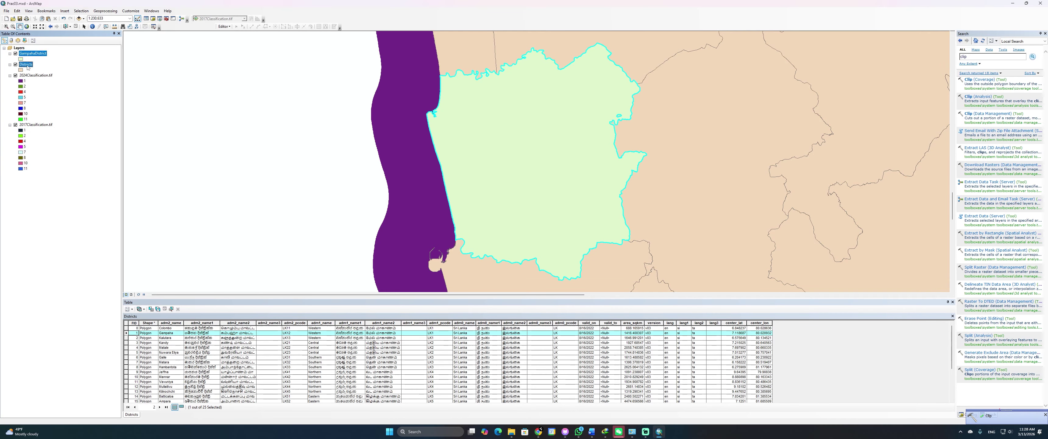
# Remove the original Districts layer from the map
pyautogui.click(26, 65)
pyautogui.rightClick(27, 66)
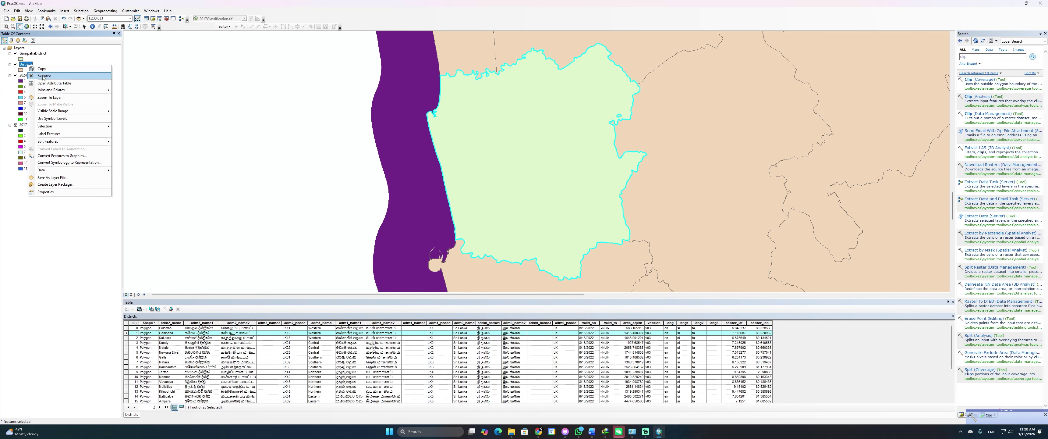
pyautogui.click(43, 76)
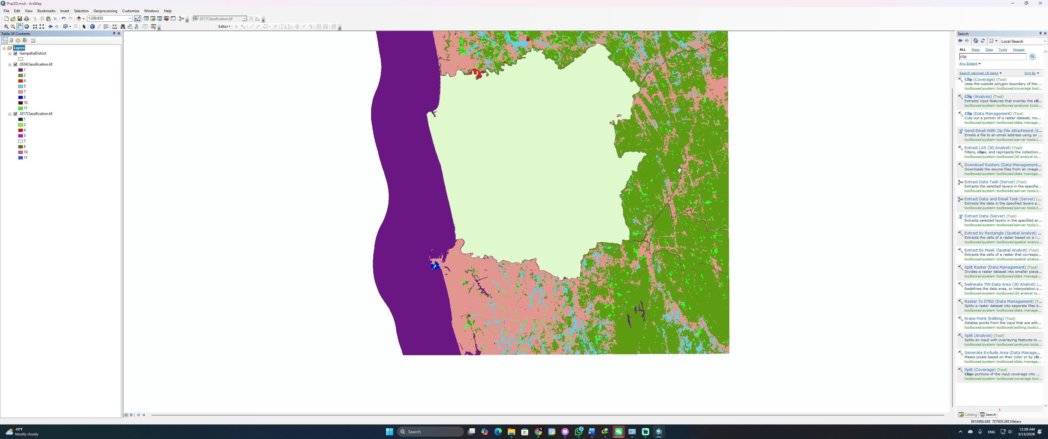
# Open Clip (Data Management) with 2024Classification.tif as input raster, GampahaDistrict as output extent, using input features for clipping geometry and maintaining the clipping extent
pyautogui.click(980, 59)
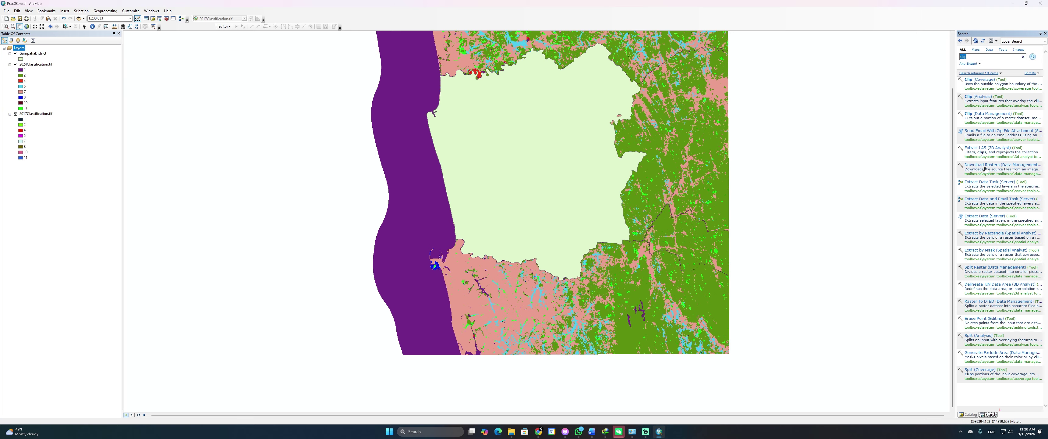
pyautogui.click(985, 114)
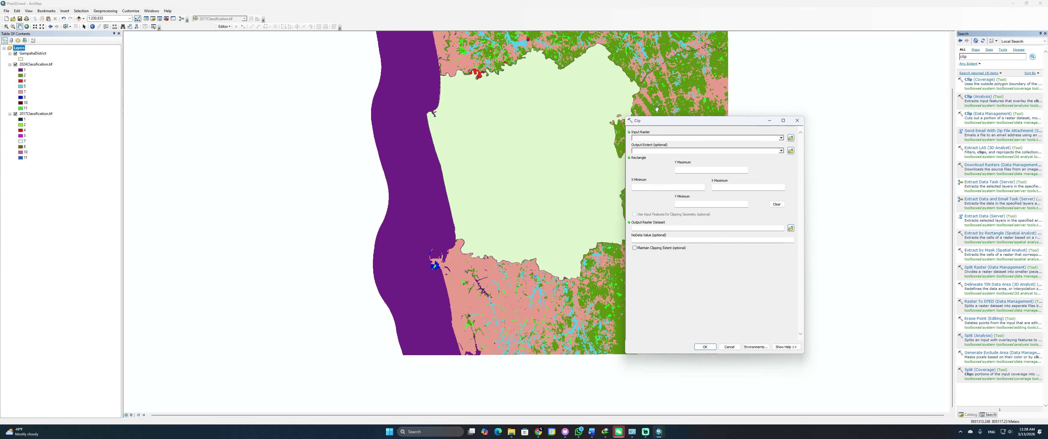
pyautogui.click(781, 138)
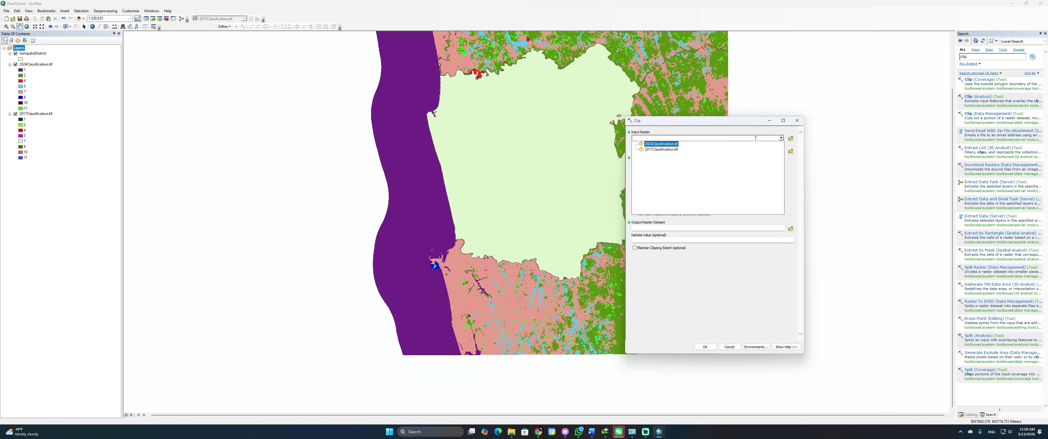
pyautogui.click(668, 145)
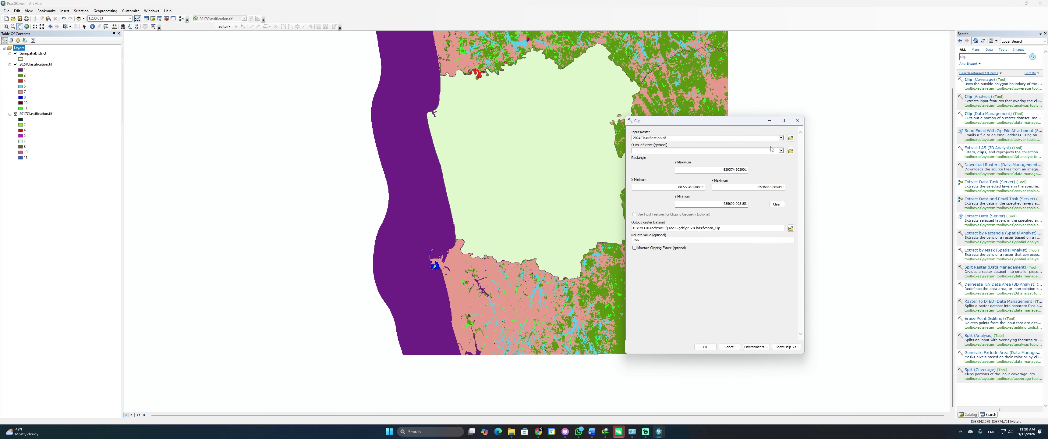
pyautogui.click(781, 150)
pyautogui.click(662, 157)
# Copy the name Gampaha_LULC_2024 from the Word instructions, use it for the output raster dataset in ArcMap, and run the clip
pyautogui.hotkey('alt', 'Tab')
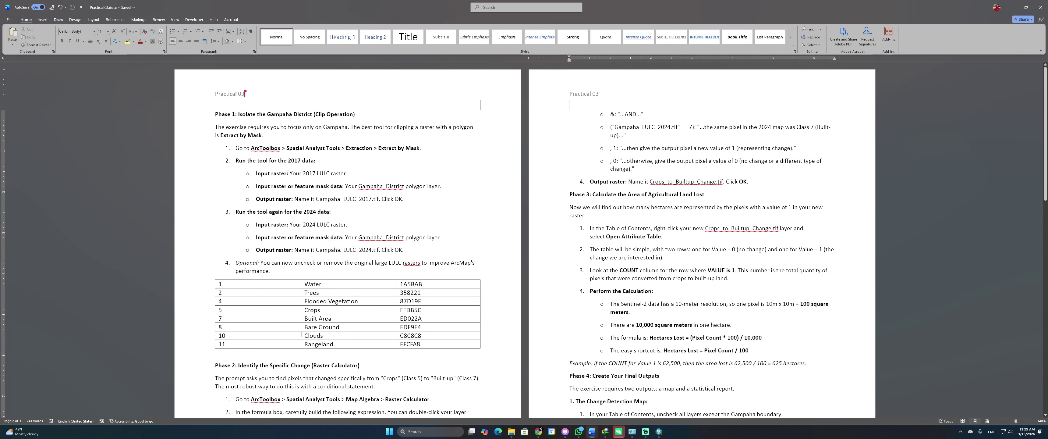
pyautogui.moveTo(317, 248); pyautogui.dragTo(366, 251)
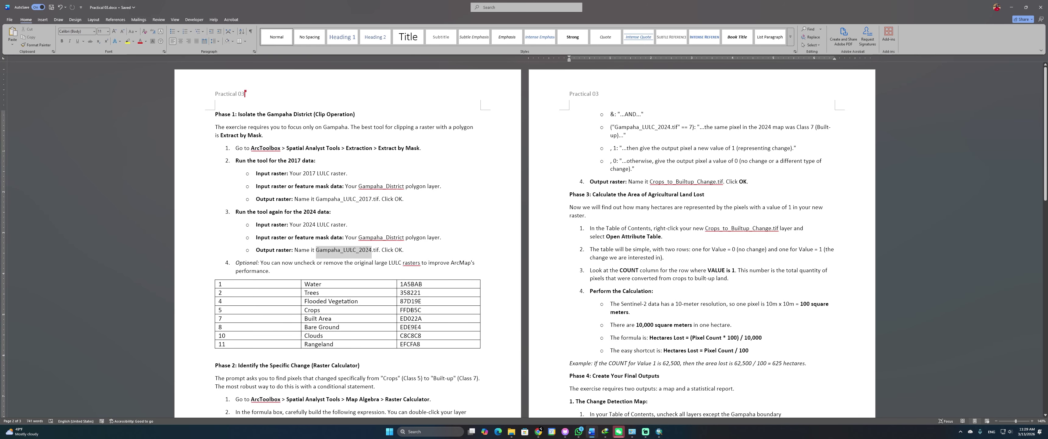
pyautogui.hotkey('ctrl', 'c')
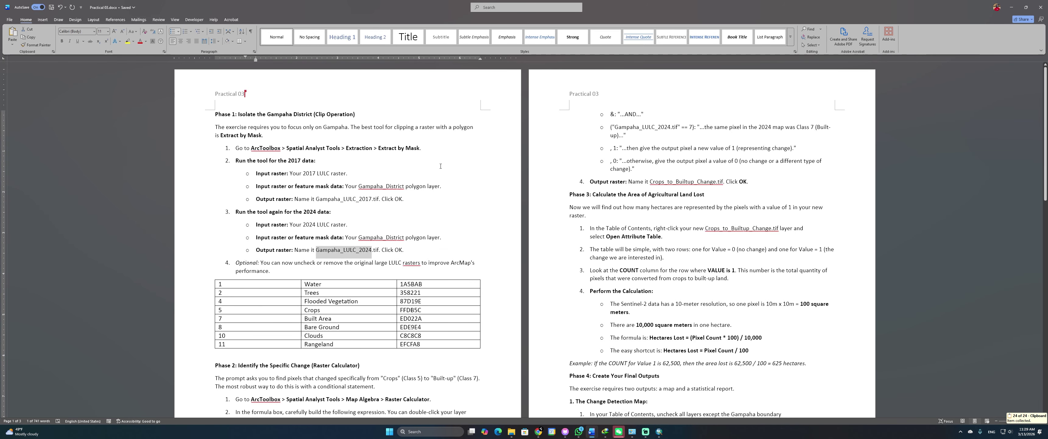
pyautogui.hotkey('alt', 'Tab')
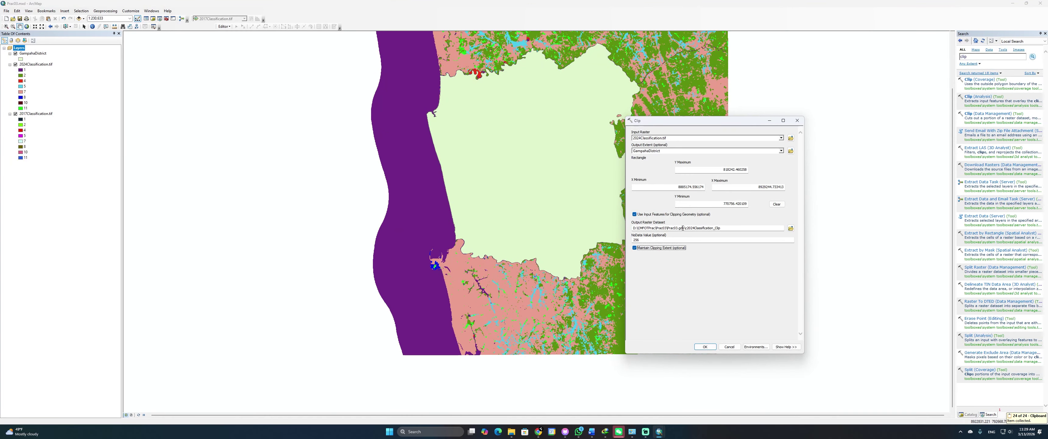
pyautogui.moveTo(686, 229); pyautogui.dragTo(718, 225)
pyautogui.hotkey('ctrl', 'v')
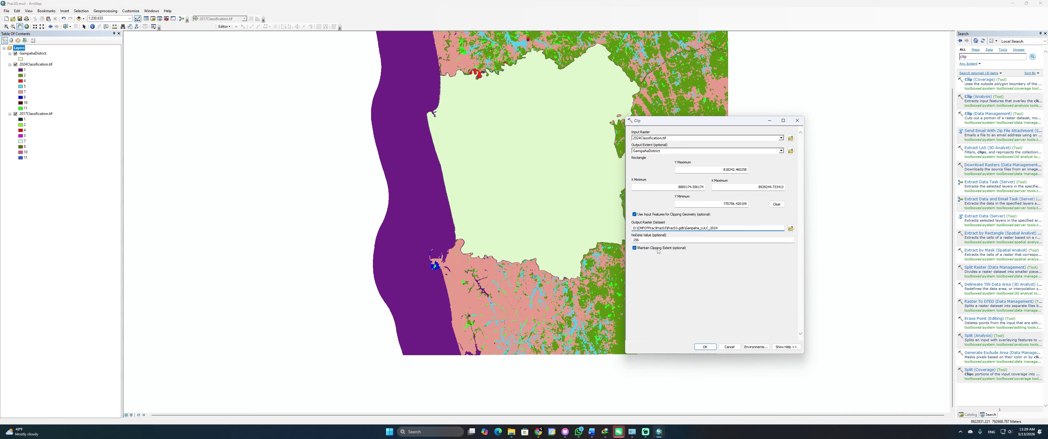
pyautogui.click(705, 346)
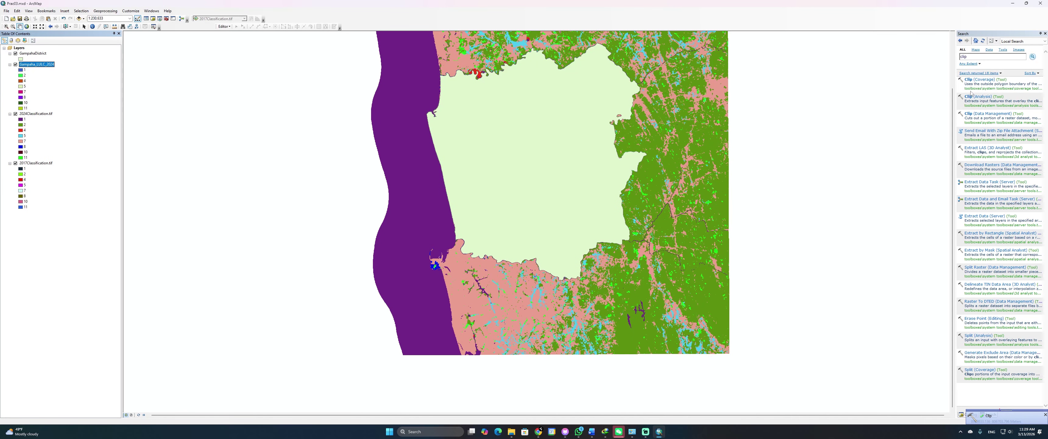
# Set up another raster clip of 2017Classification.tif to GampahaDistrict, using input features for clipping geometry and maintaining the clipping extent
pyautogui.click(987, 114)
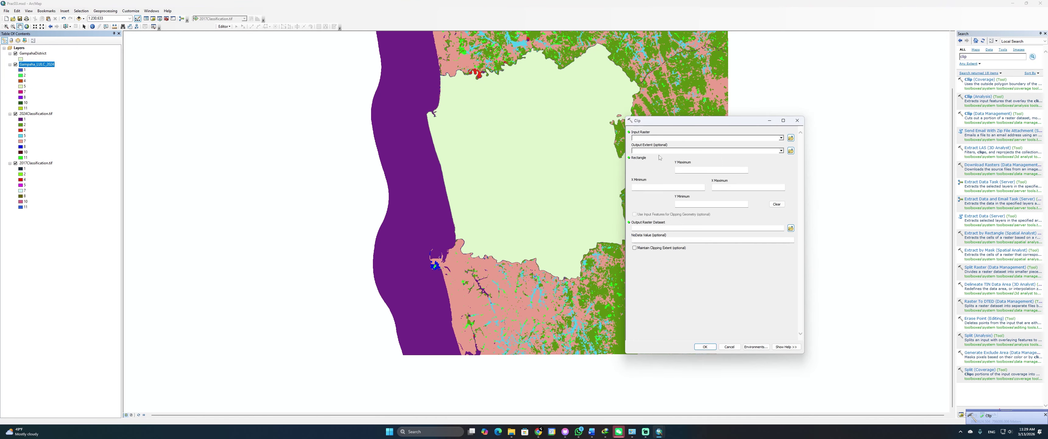
pyautogui.click(781, 138)
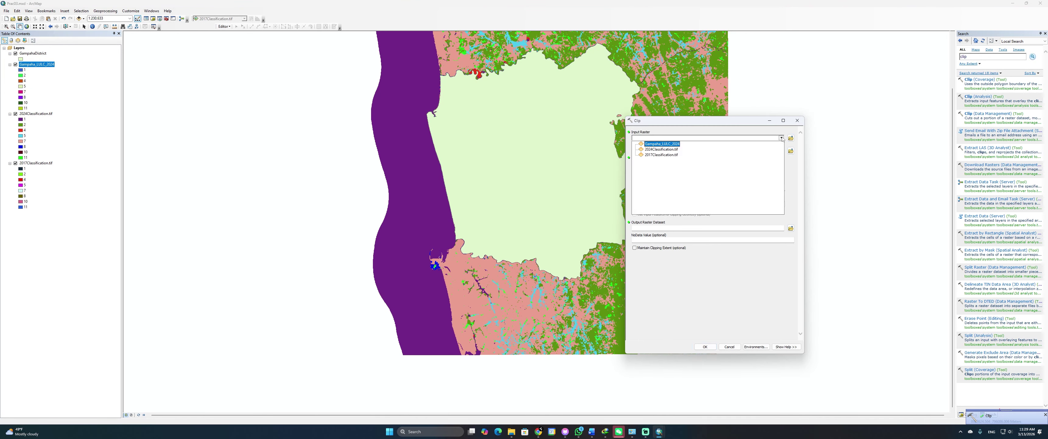
pyautogui.click(673, 155)
pyautogui.click(781, 150)
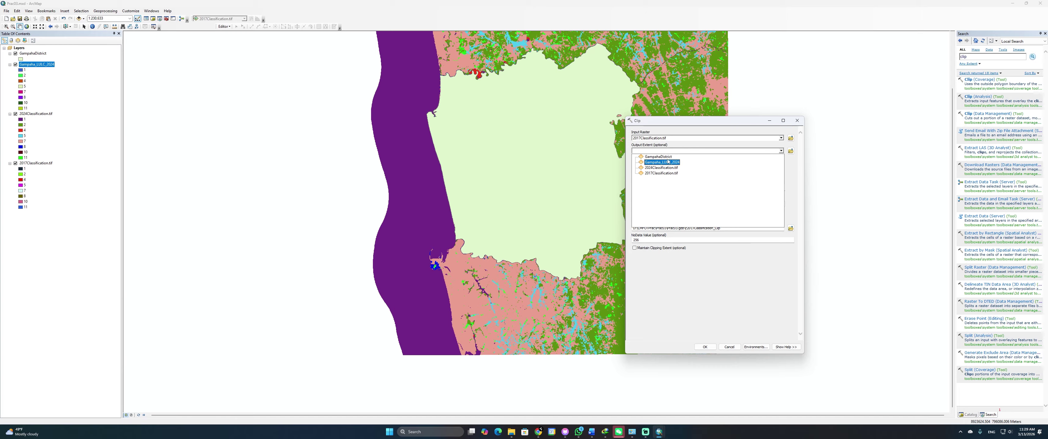
pyautogui.click(657, 157)
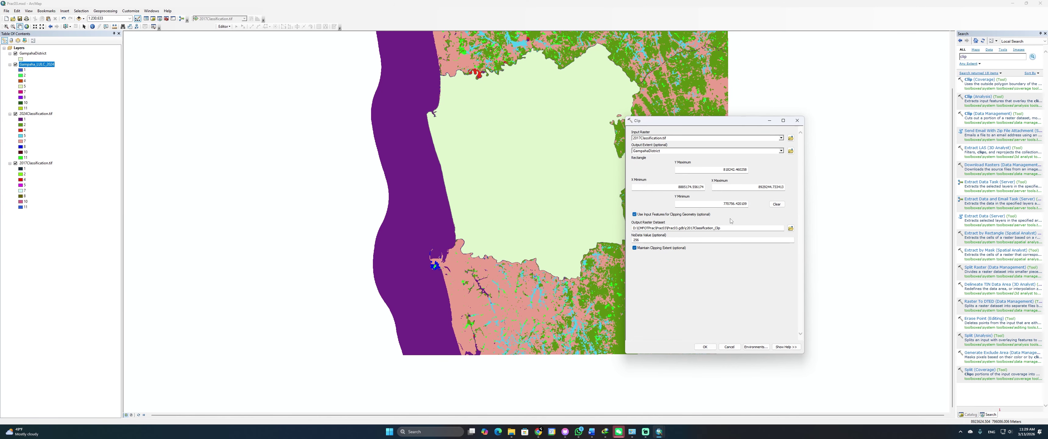
# Copy the name Gampaha_LULC_2017 from the Word instructions, use it for the output raster dataset in ArcMap, and run the clip
pyautogui.hotkey('alt', 'Tab')
pyautogui.press('Escape')
pyautogui.hotkey('alt', 'Tab')
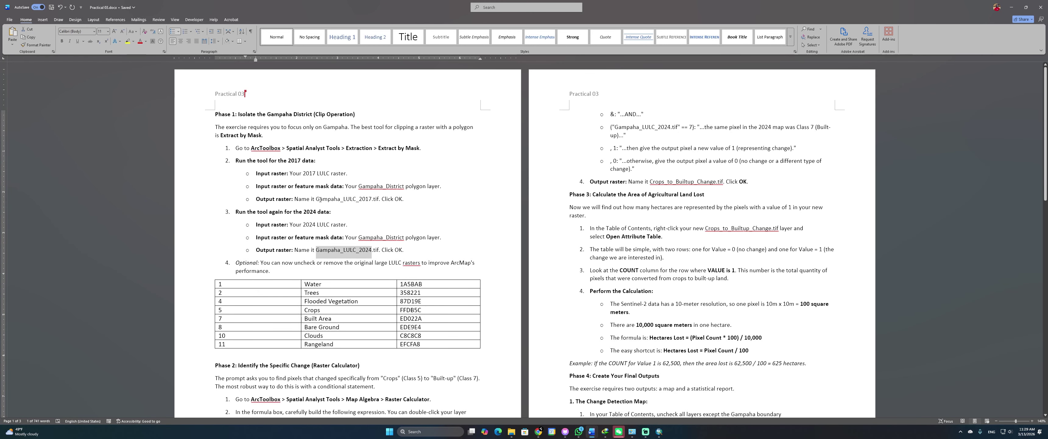
pyautogui.moveTo(318, 199); pyautogui.dragTo(372, 199)
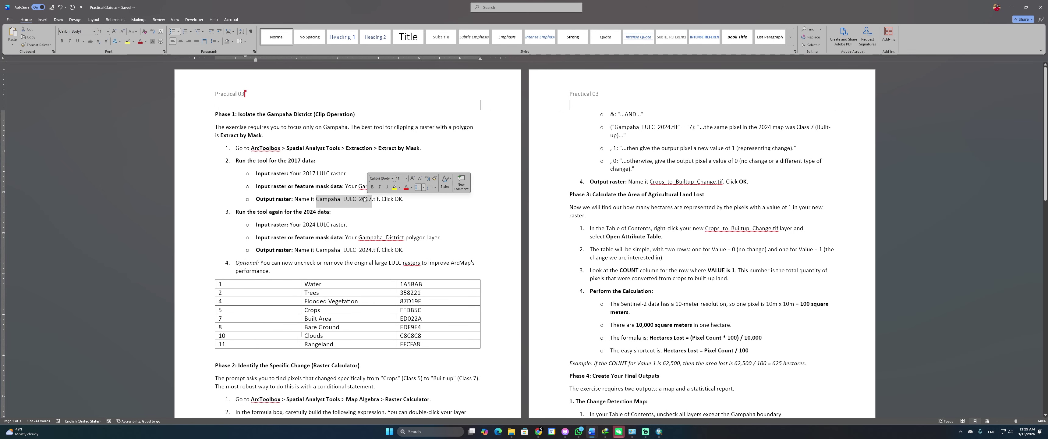
pyautogui.hotkey('ctrl', 'c')
pyautogui.hotkey('alt', 'Tab')
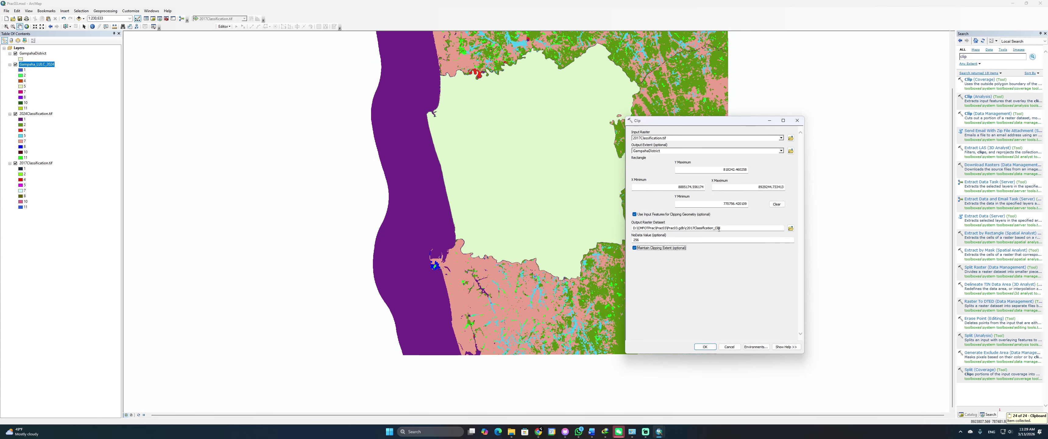
pyautogui.moveTo(719, 229); pyautogui.dragTo(691, 229)
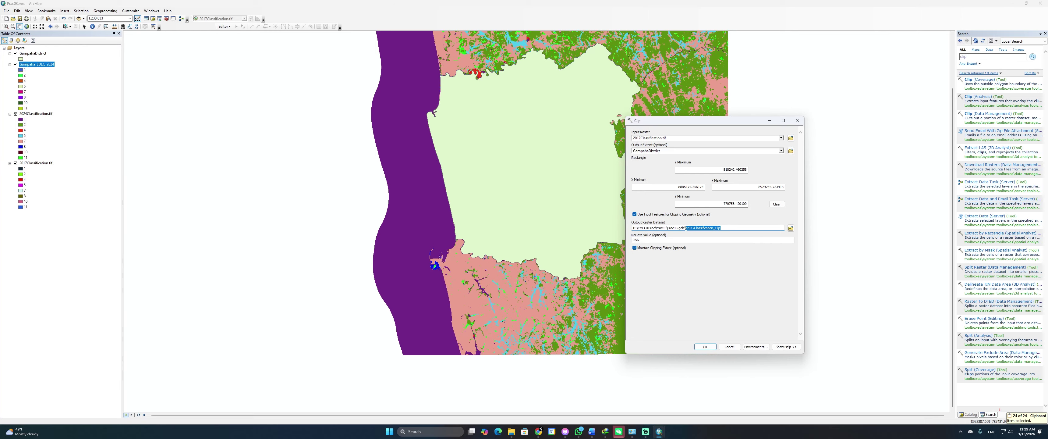
pyautogui.hotkey('ctrl', 'v')
pyautogui.click(705, 346)
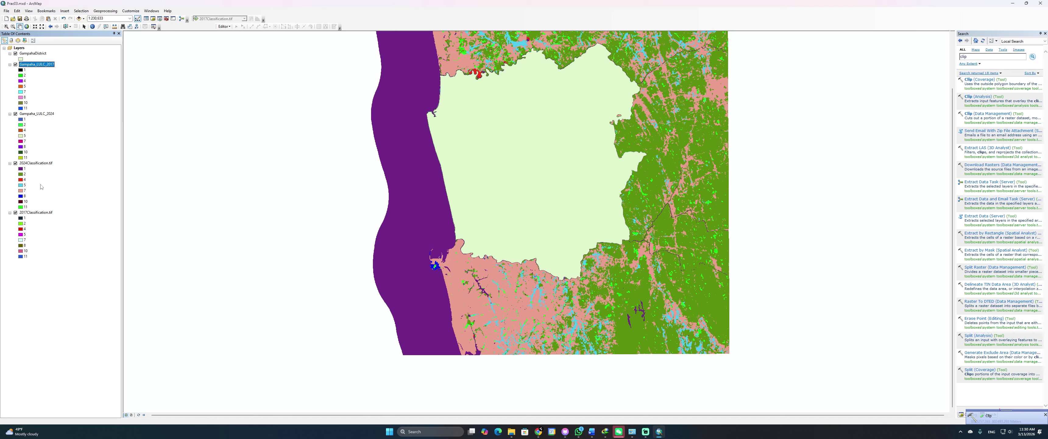
# Hide the GampahaDistrict layer and remove the original 2024Classification.tif and 2017Classification.tif layers from the map
pyautogui.rightClick(41, 54)
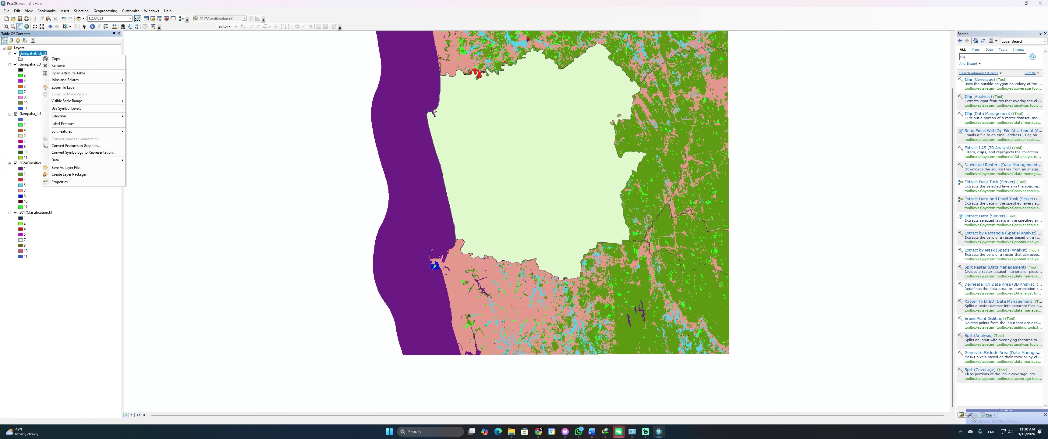
pyautogui.click(16, 53)
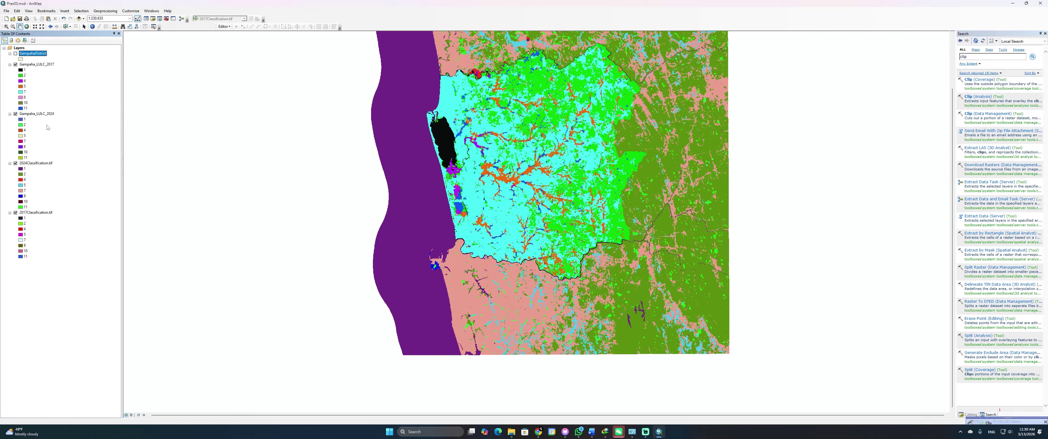
pyautogui.click(50, 168)
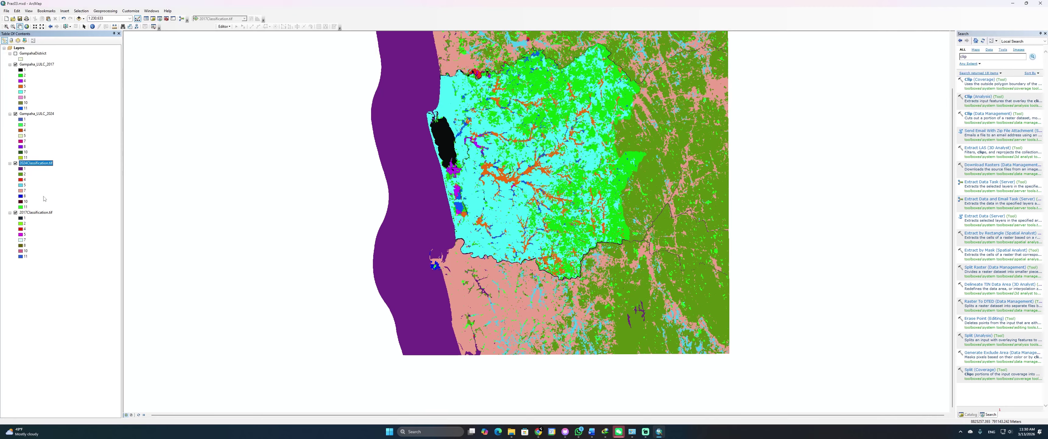
pyautogui.click(47, 212)
pyautogui.keyDown('ctrl'); pyautogui.click(40, 164); pyautogui.keyUp('ctrl')
pyautogui.rightClick(39, 163)
pyautogui.click(48, 175)
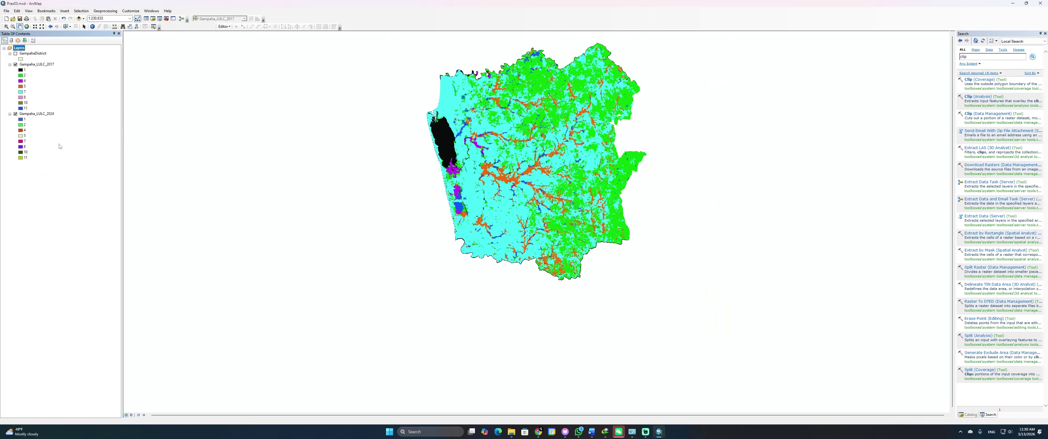
# Toggle the visibility of Gampaha_LULC_2017 to compare it with the clipped 2024 raster
pyautogui.click(16, 64)
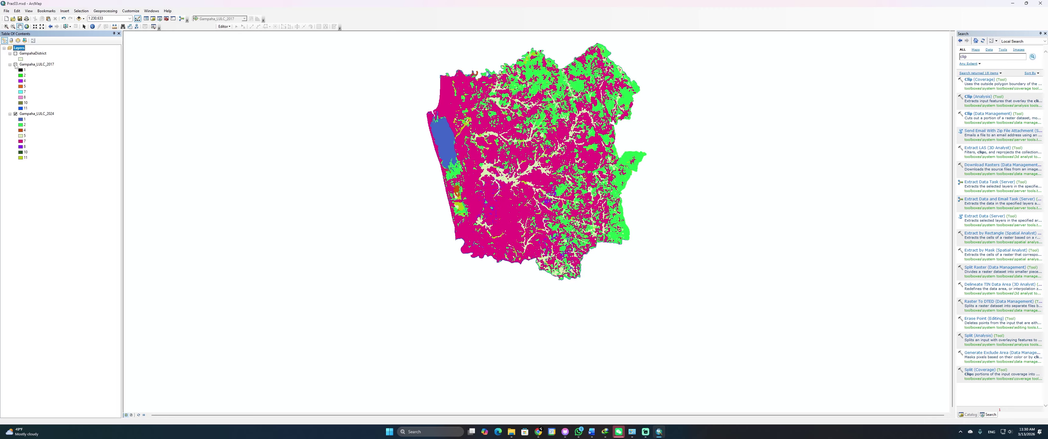
pyautogui.click(15, 64)
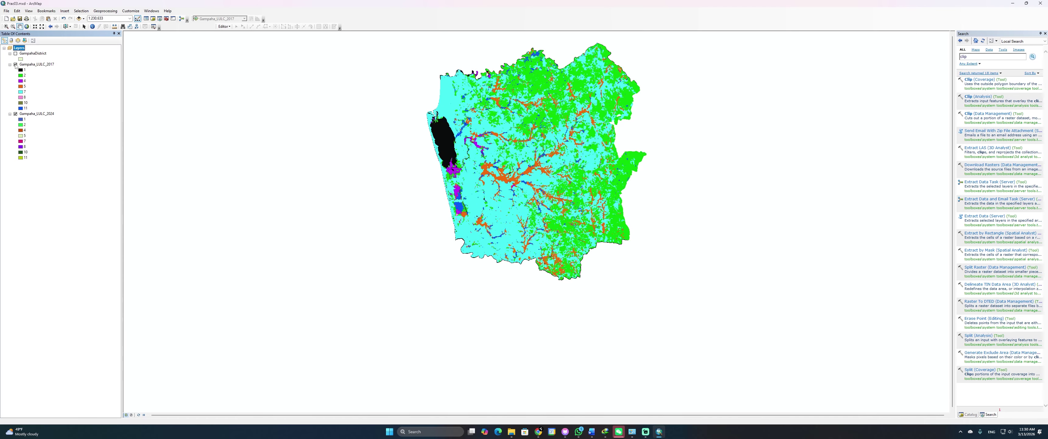
pyautogui.click(15, 64)
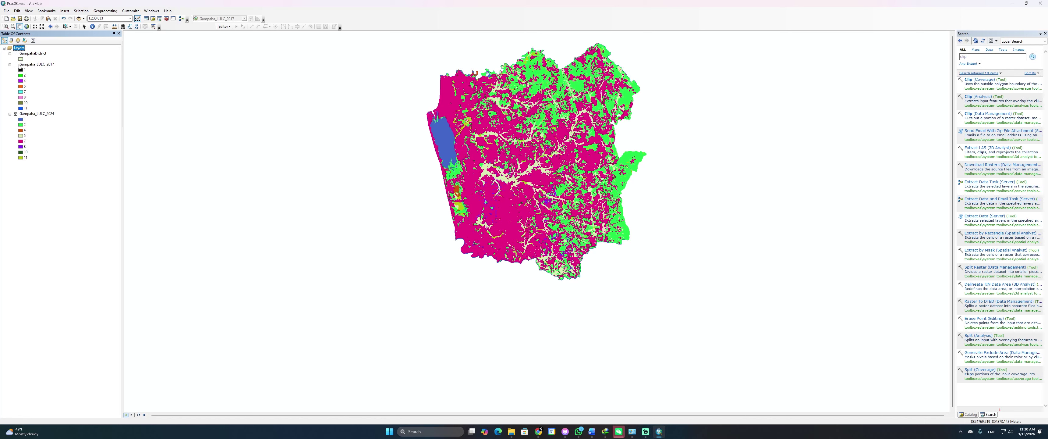
pyautogui.click(15, 64)
# Inspect the unique-values symbology of the Gampaha_LULC_2017 and Gampaha_LULC_2024 layers in their layer properties
pyautogui.rightClick(27, 65)
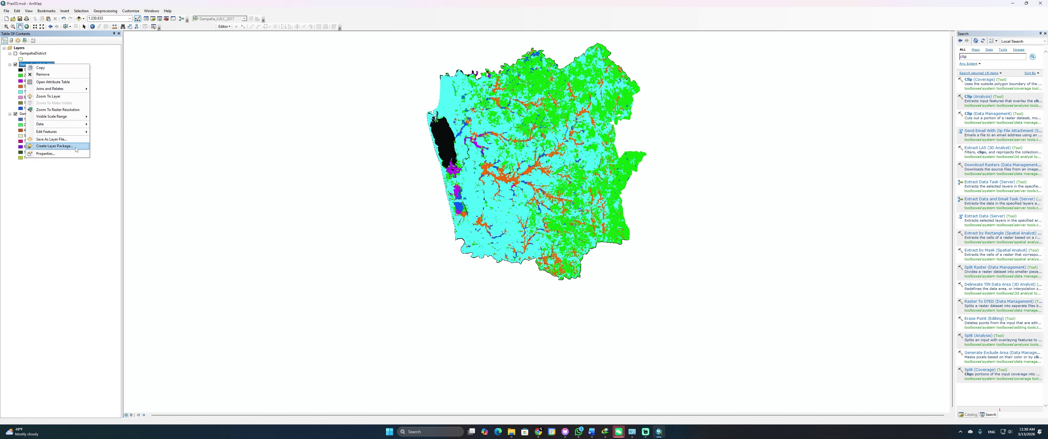
pyautogui.click(61, 153)
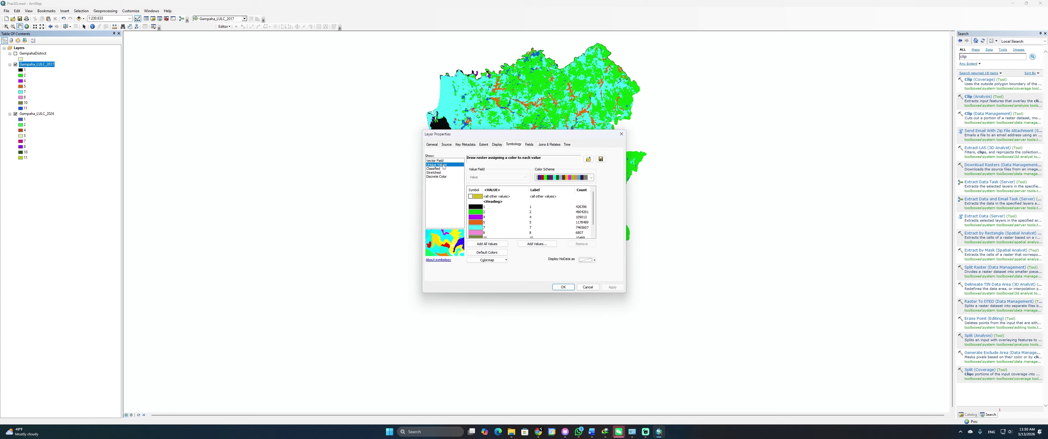
pyautogui.click(586, 287)
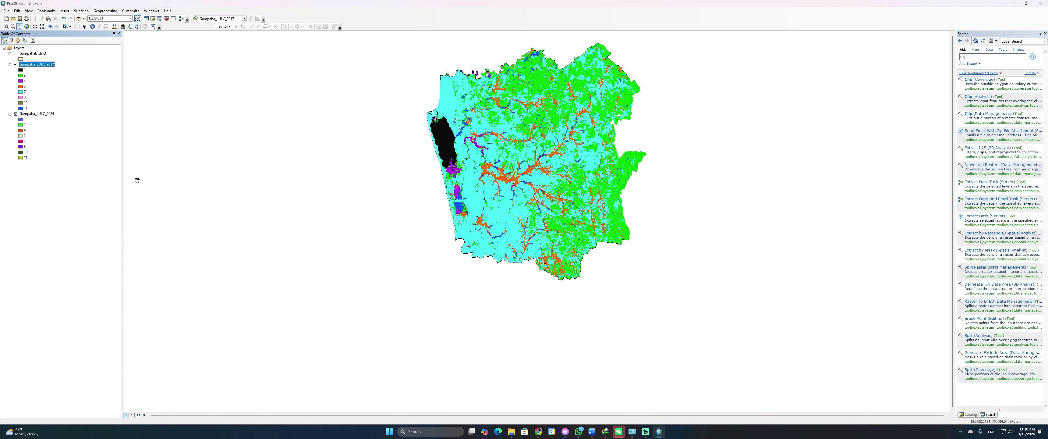
pyautogui.rightClick(51, 116)
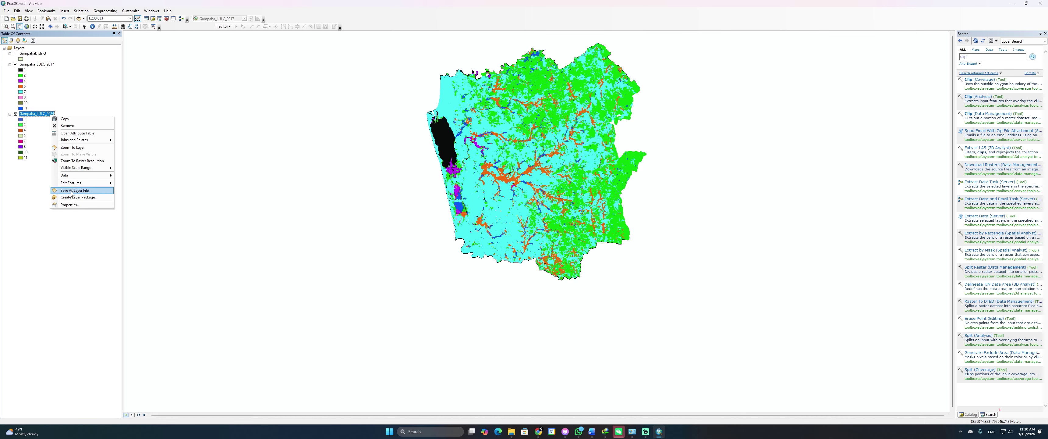
pyautogui.click(75, 212)
pyautogui.rightClick(43, 116)
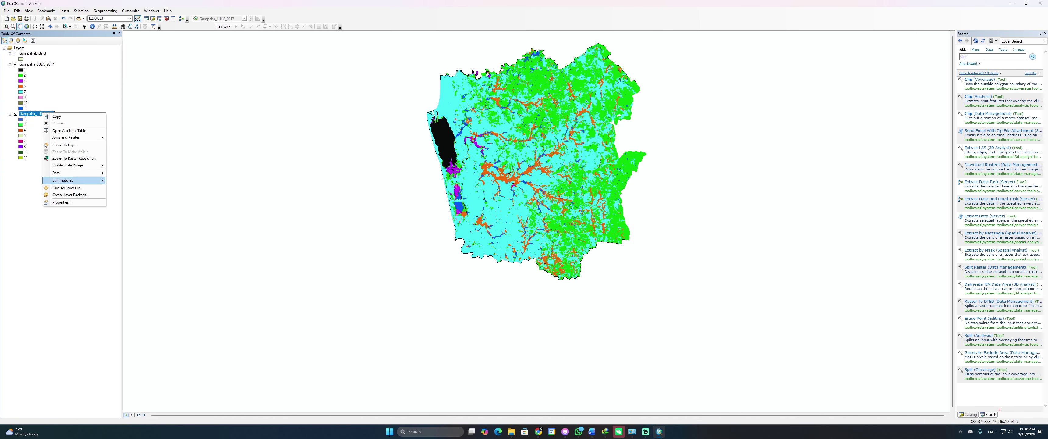
pyautogui.click(61, 204)
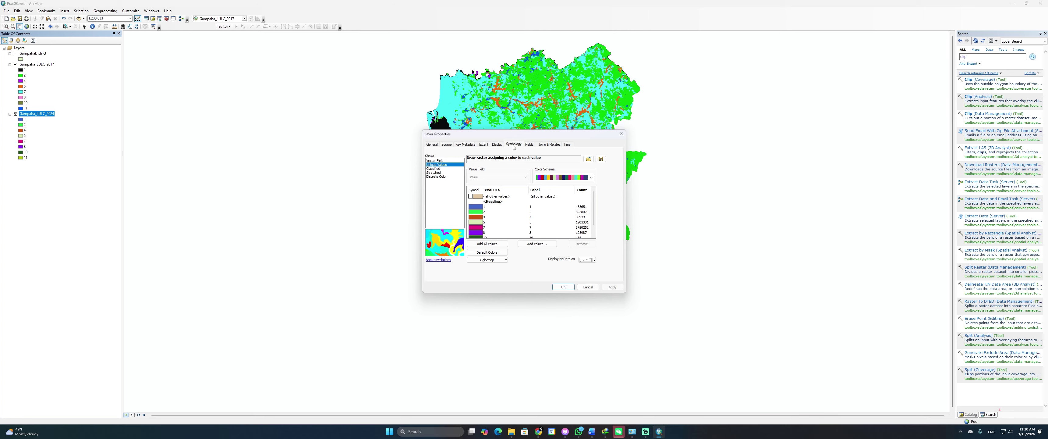
pyautogui.click(561, 287)
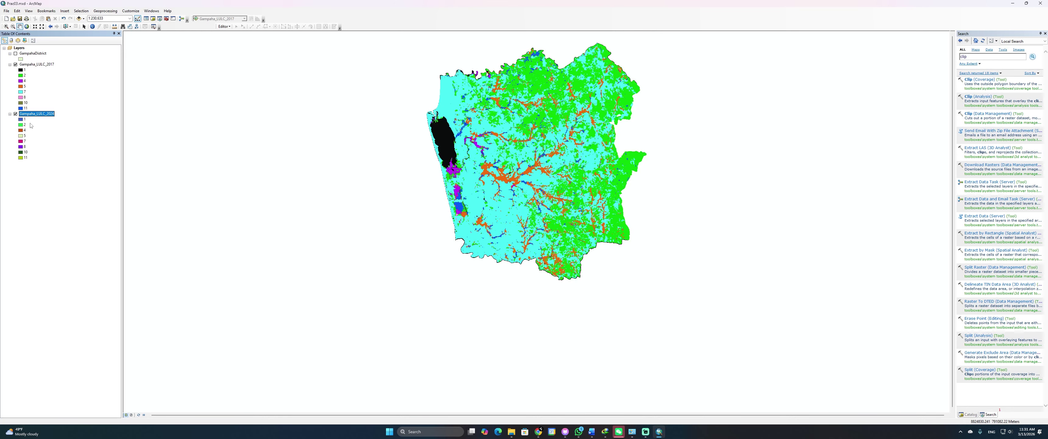
# Review the table of land-cover class codes, names and colour codes in the Word instructions, then return to ArcMap
pyautogui.hotkey('alt', 'Tab')
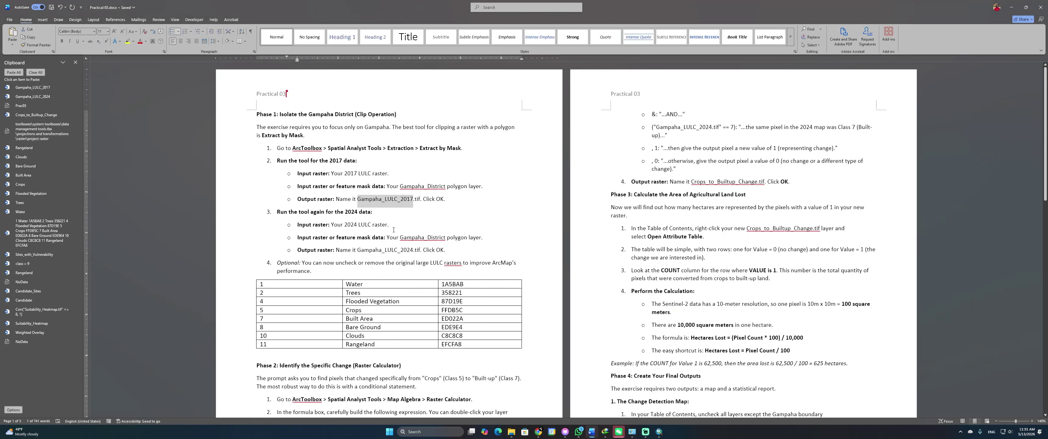
pyautogui.scroll(-3, 351, 227)
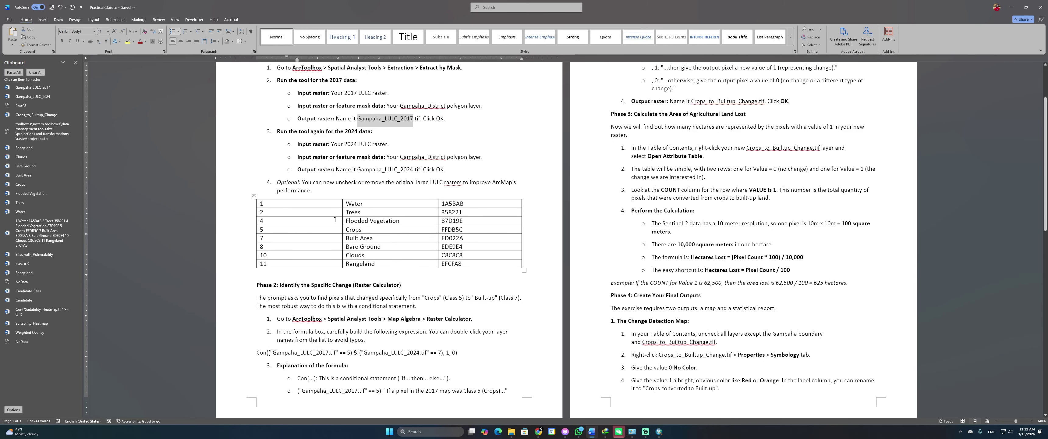
pyautogui.click(337, 219)
pyautogui.doubleClick(284, 204)
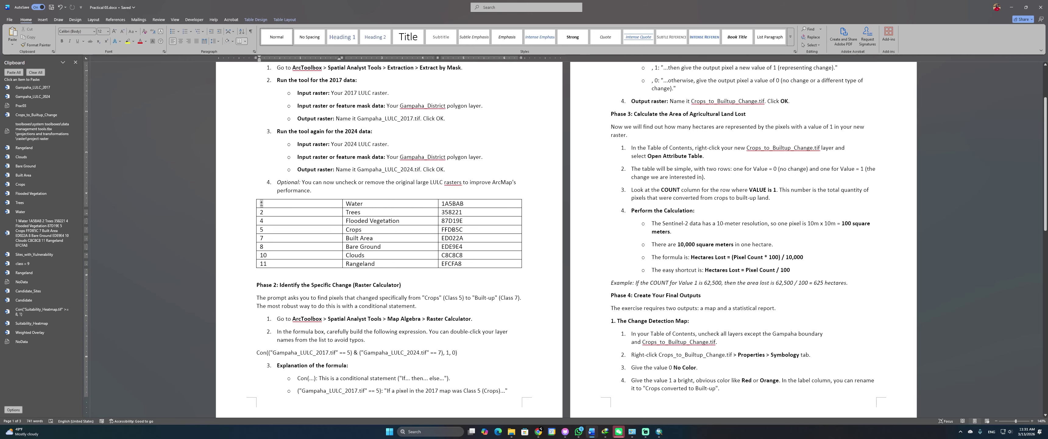
pyautogui.press('Down')
pyautogui.hotkey('alt', 'Tab')
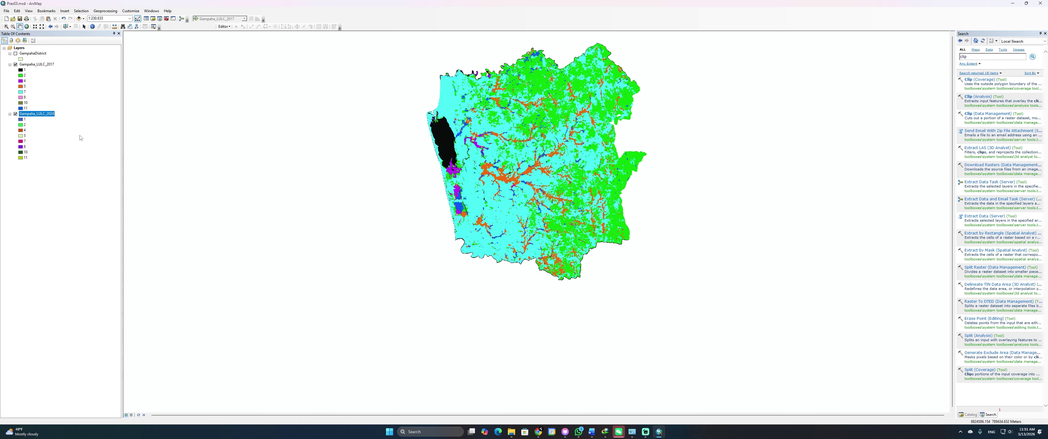
# Measure the width of a single raster cell in the Gampaha_LULC_2017 layer, then close the measurement
pyautogui.click(28, 65)
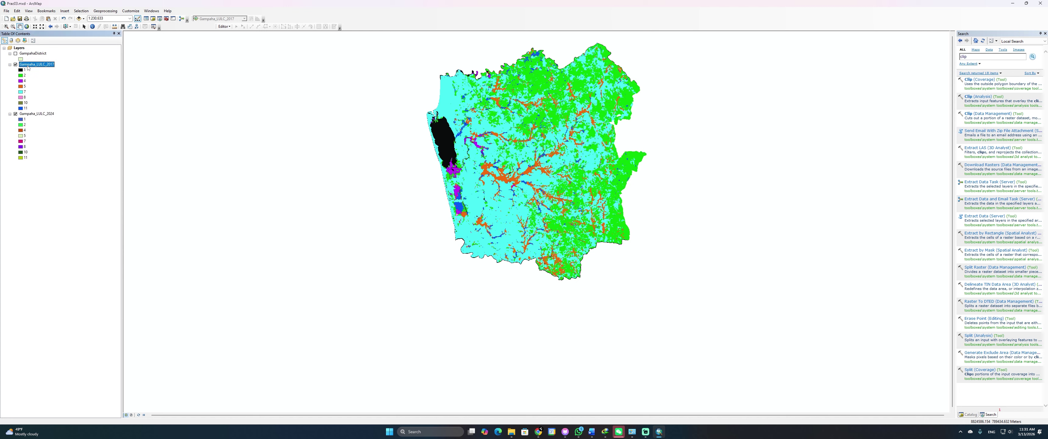
pyautogui.rightClick(30, 67)
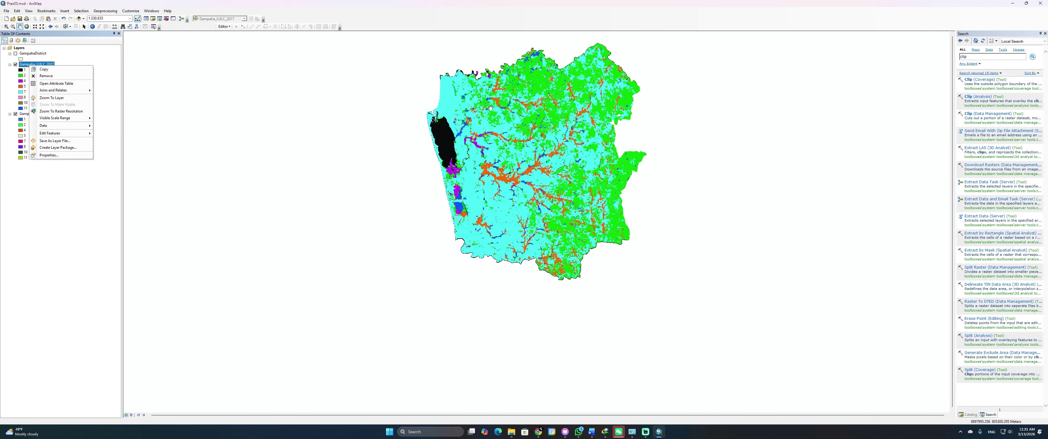
pyautogui.moveTo(490, 108); pyautogui.dragTo(550, 230)
pyautogui.scroll(1, 537, 231)
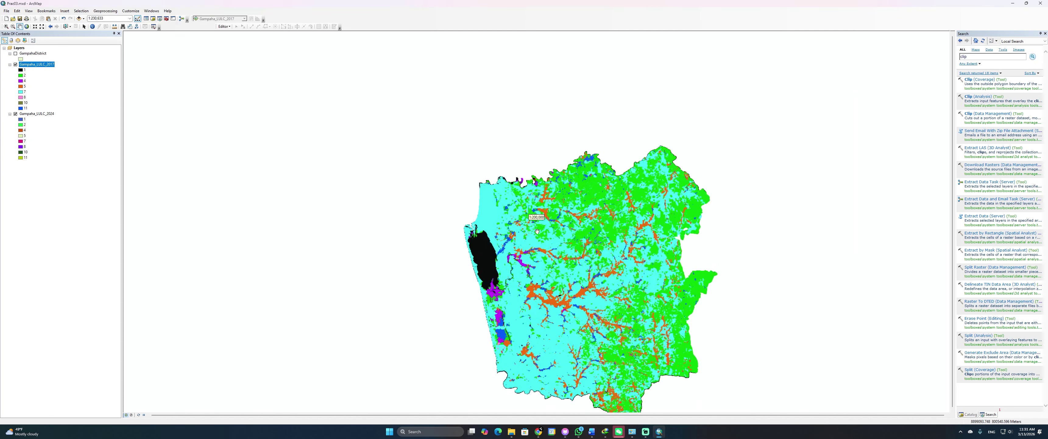
pyautogui.scroll(6, 537, 231)
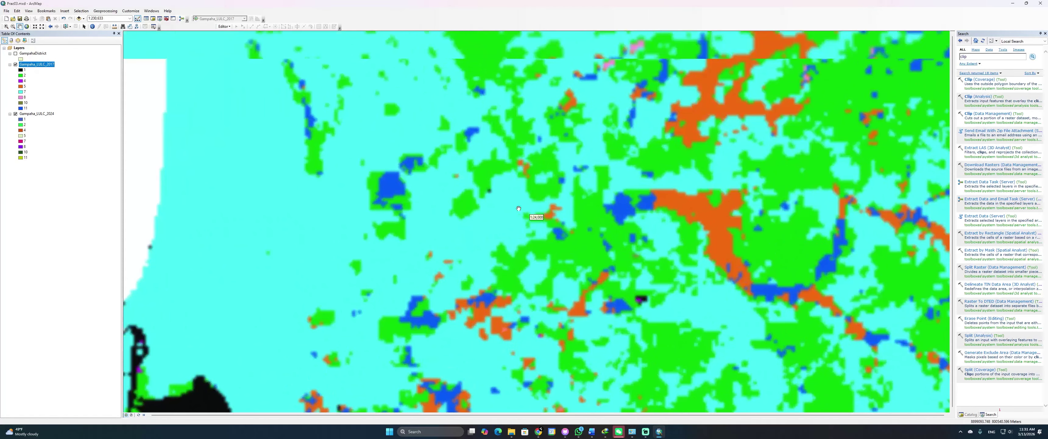
pyautogui.scroll(6, 519, 209)
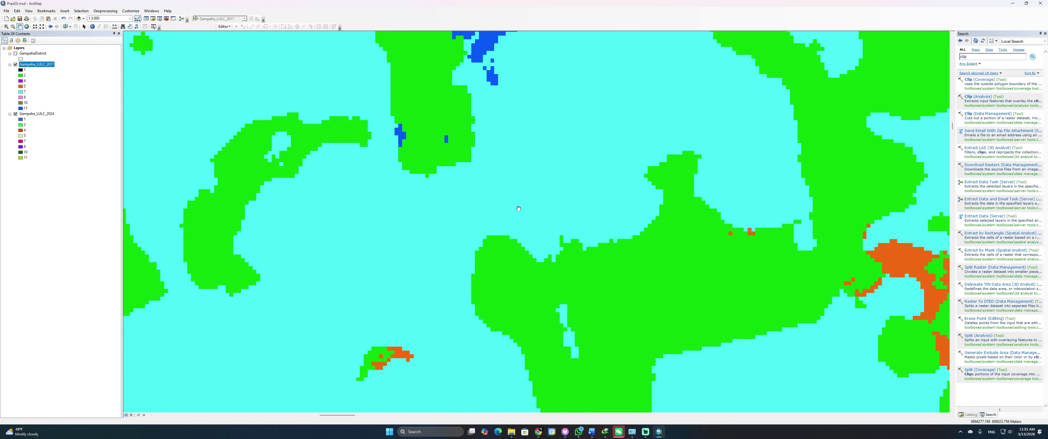
pyautogui.scroll(3, 486, 276)
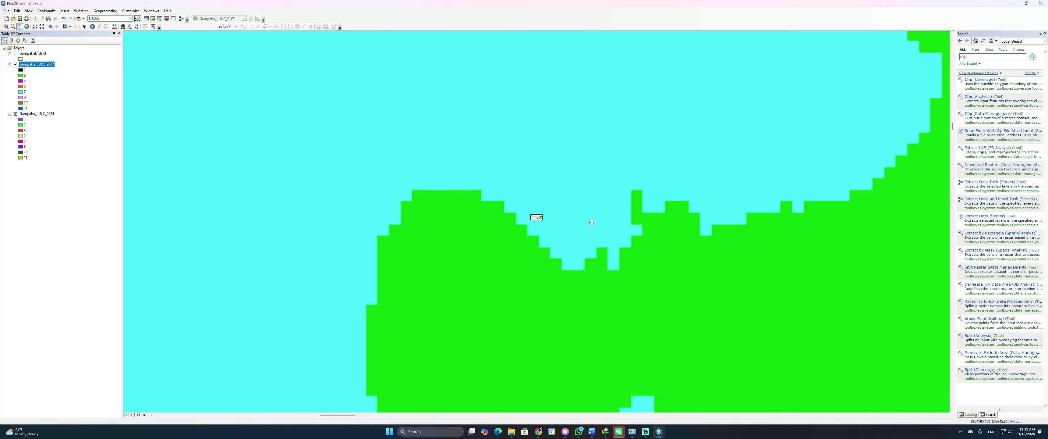
pyautogui.scroll(2, 635, 189)
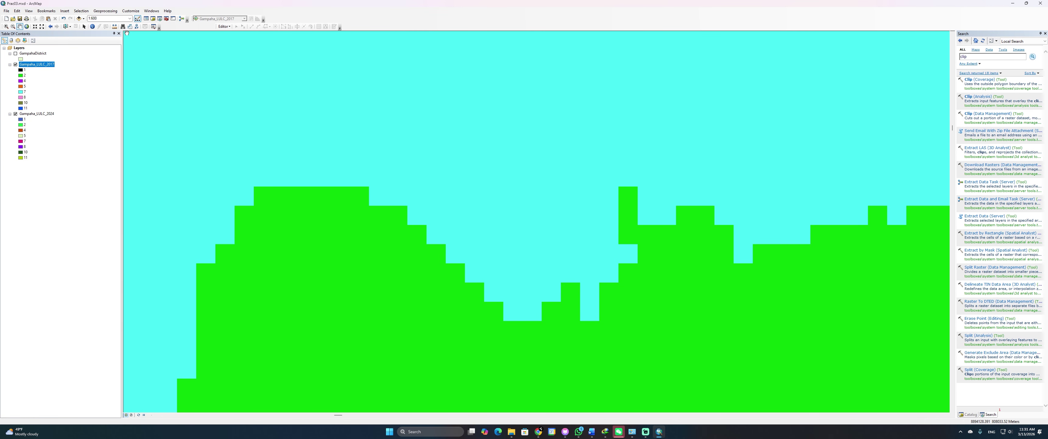
pyautogui.click(114, 27)
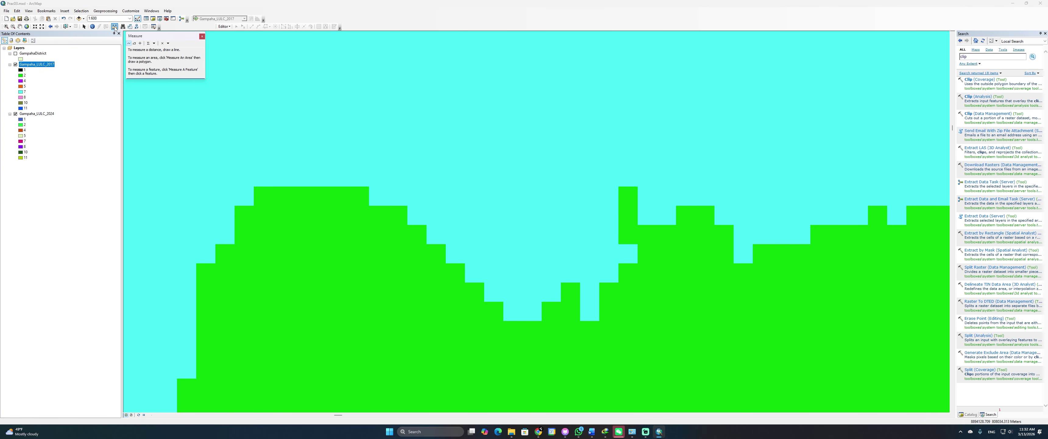
pyautogui.click(619, 188)
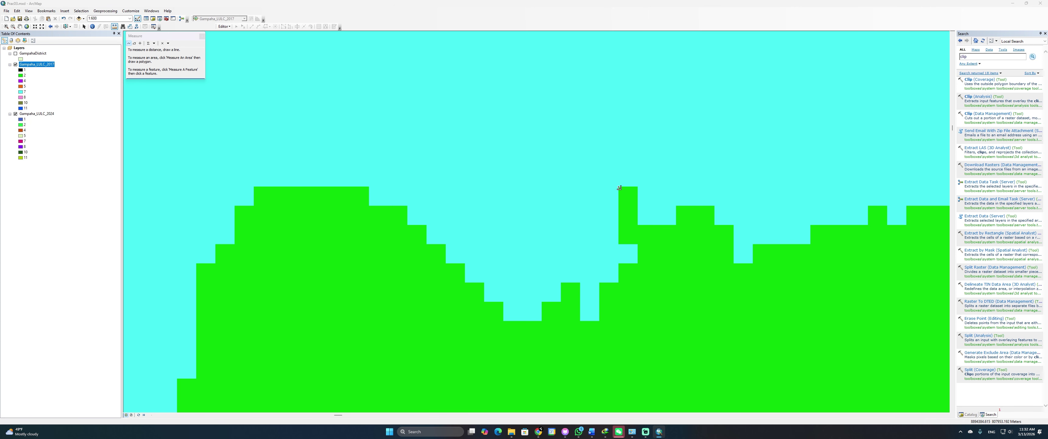
pyautogui.click(639, 188)
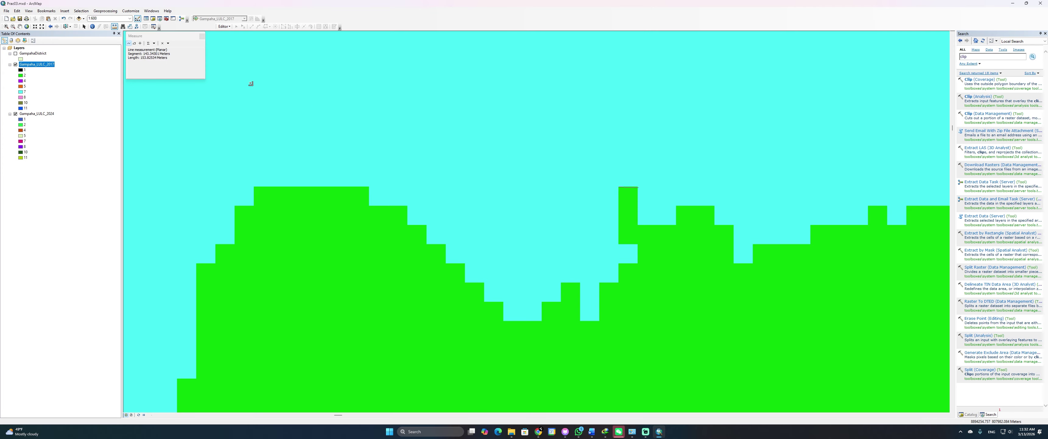
pyautogui.click(201, 36)
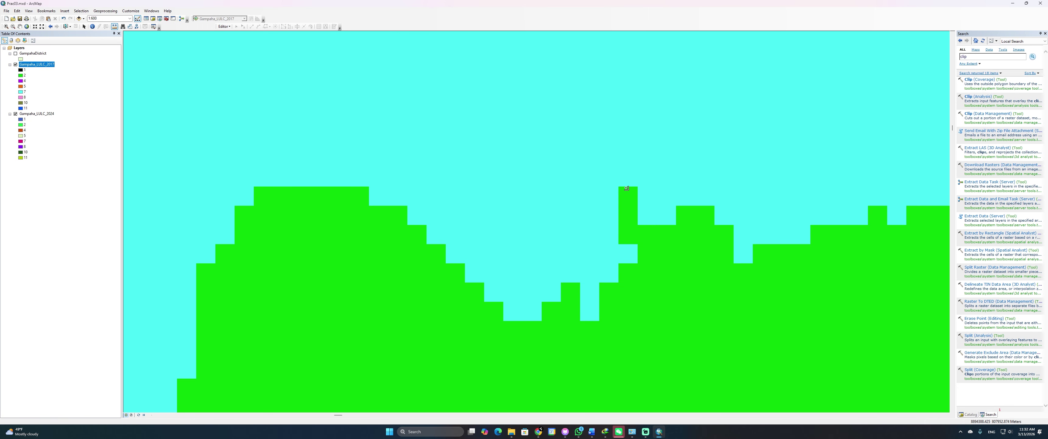
# Open the unique-values symbology in the layer properties of Gampaha_LULC_2017
pyautogui.scroll(5, 517, 194)
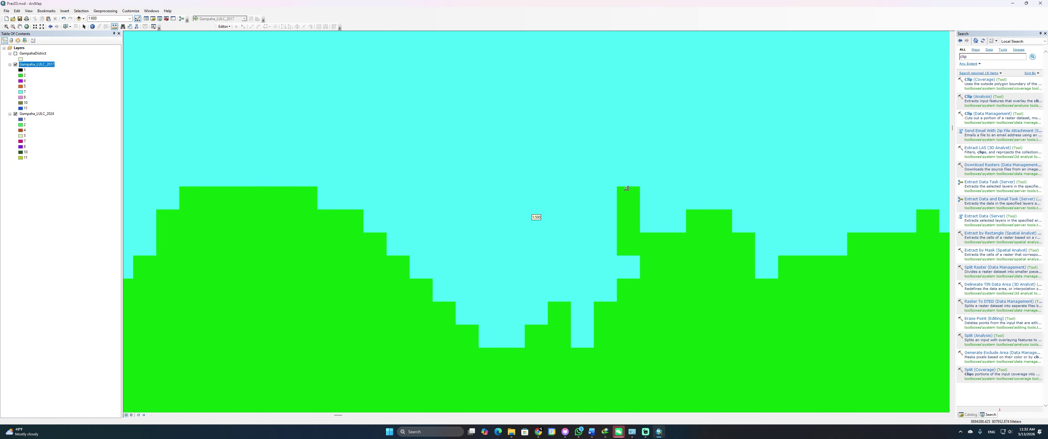
pyautogui.scroll(6, 516, 195)
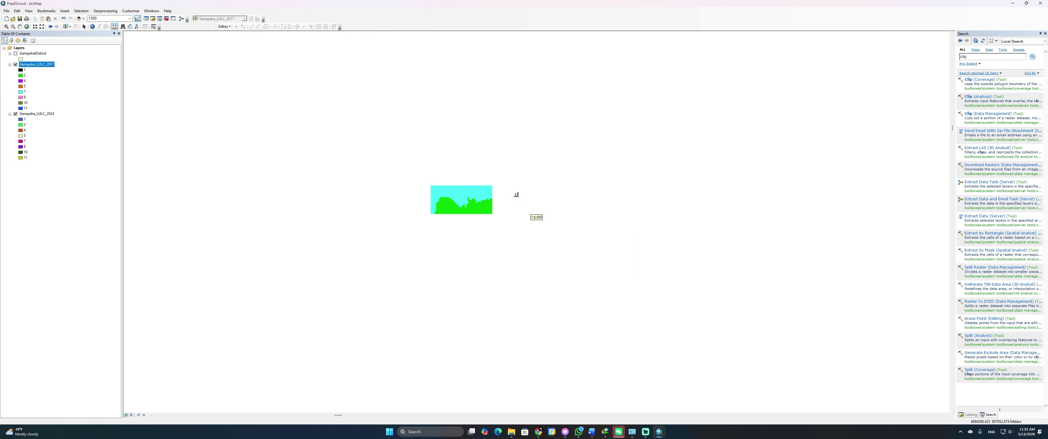
pyautogui.scroll(5, 520, 192)
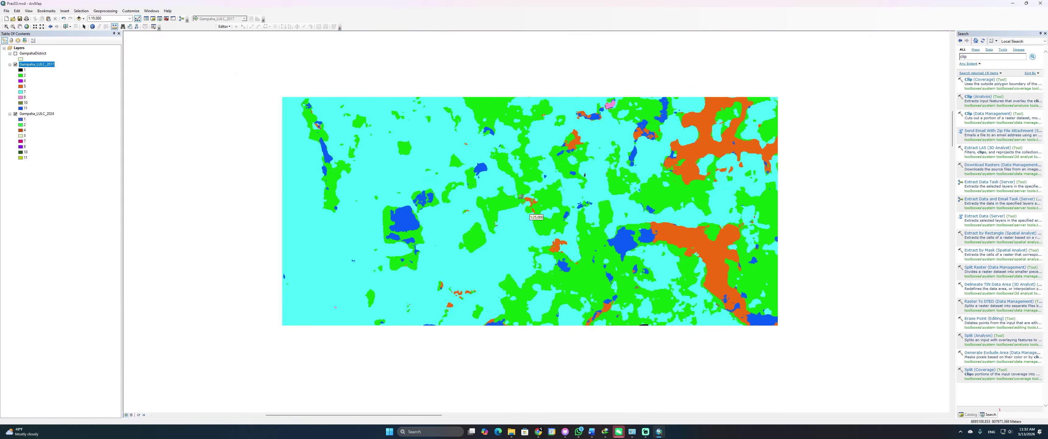
pyautogui.scroll(2, 448, 205)
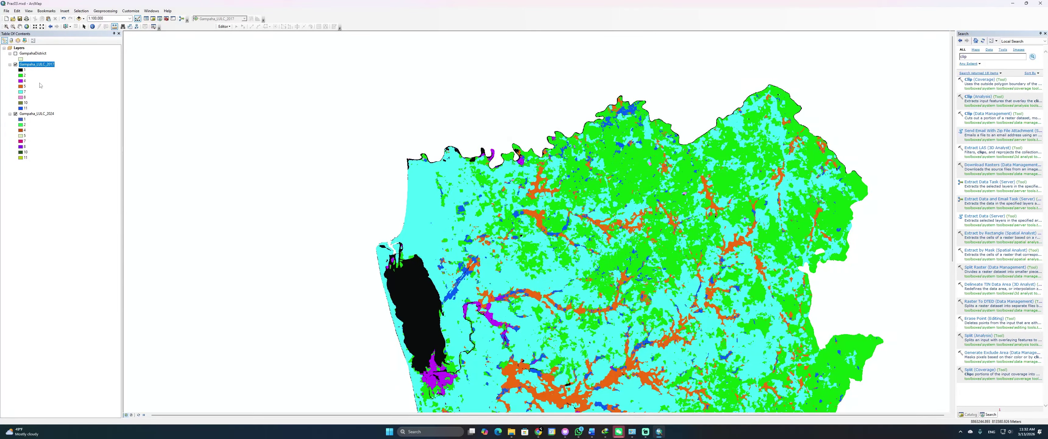
pyautogui.rightClick(43, 67)
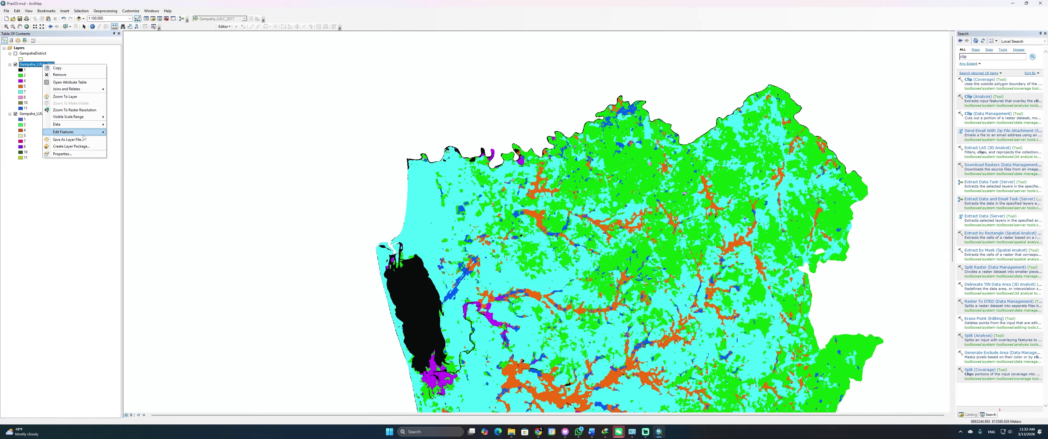
pyautogui.click(72, 148)
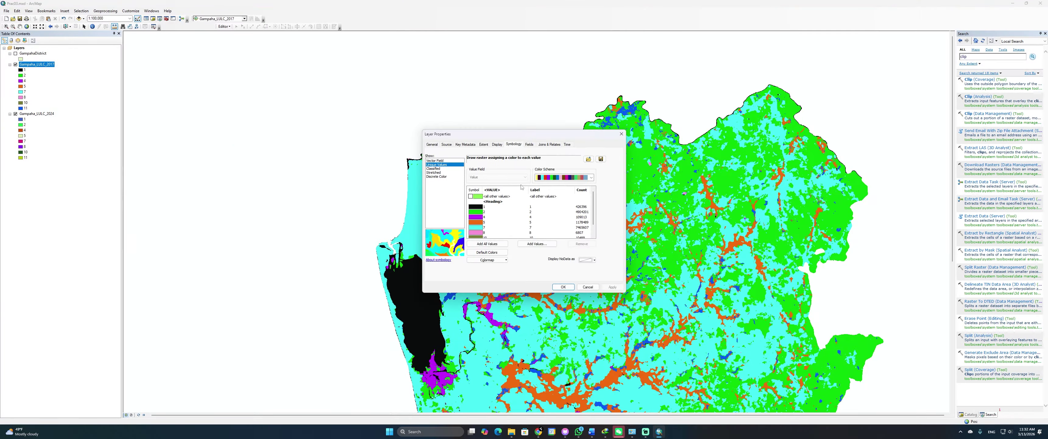
pyautogui.click(522, 189)
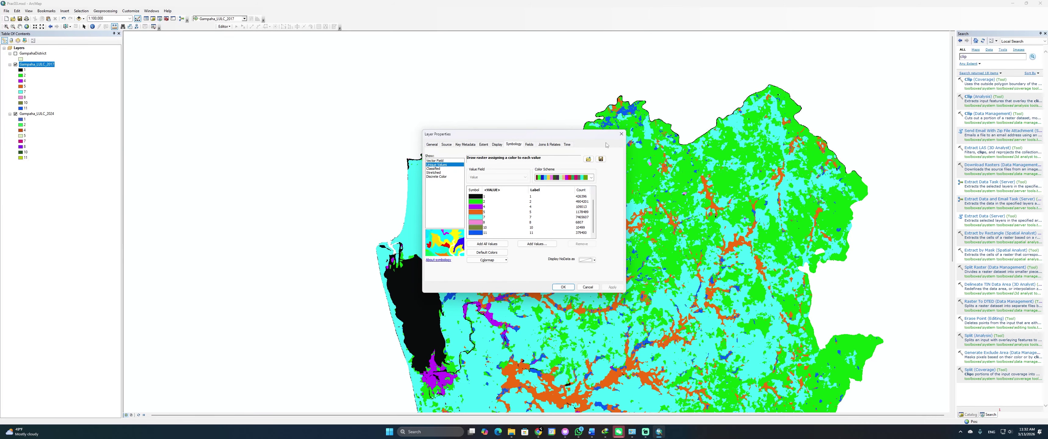
# Copy the class name Water from the Word table and use it as the label for value 1 in the ArcMap symbology
pyautogui.click(537, 207)
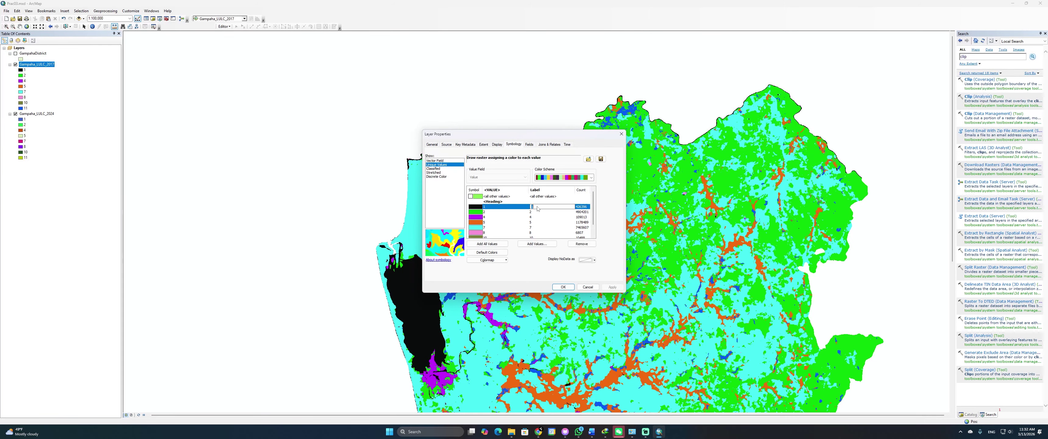
pyautogui.hotkey('alt', 'Tab')
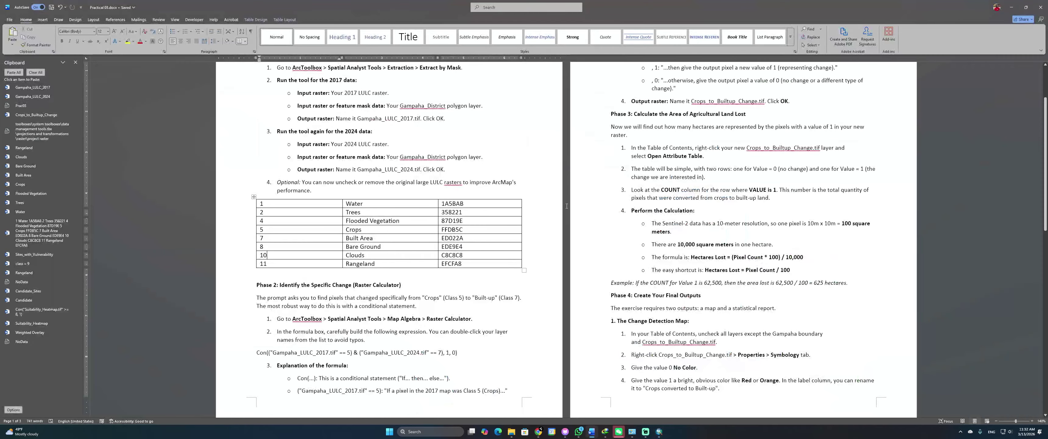
pyautogui.moveTo(390, 205); pyautogui.dragTo(464, 205)
pyautogui.hotkey('ctrl', 'c')
pyautogui.hotkey('alt', 'Tab')
pyautogui.click(542, 209)
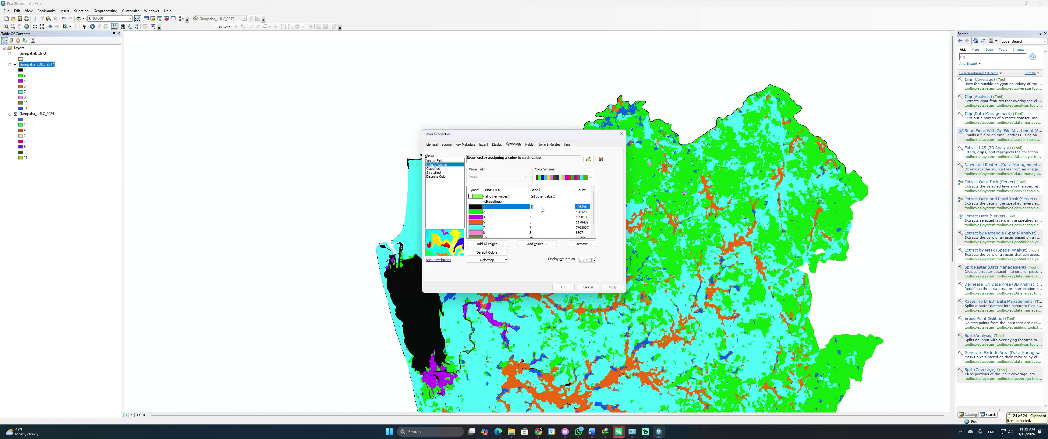
pyautogui.hotkey('ctrl', 'v')
# Copy the Water class's colour code 1A5BAB from the Word table and return to ArcMap
pyautogui.hotkey('alt', 'Tab')
pyautogui.moveTo(473, 204); pyautogui.dragTo(391, 204)
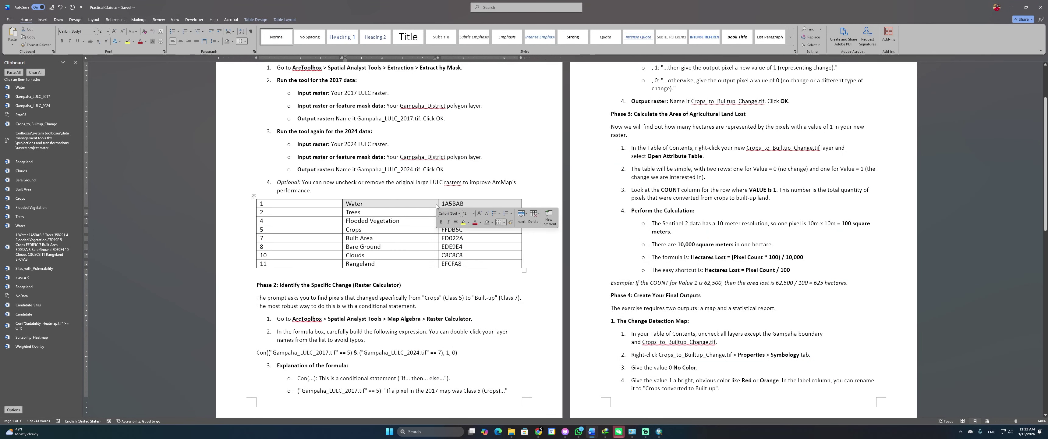
pyautogui.moveTo(469, 205); pyautogui.dragTo(439, 204)
pyautogui.hotkey('ctrl', 'c')
pyautogui.hotkey('alt', 'Tab')
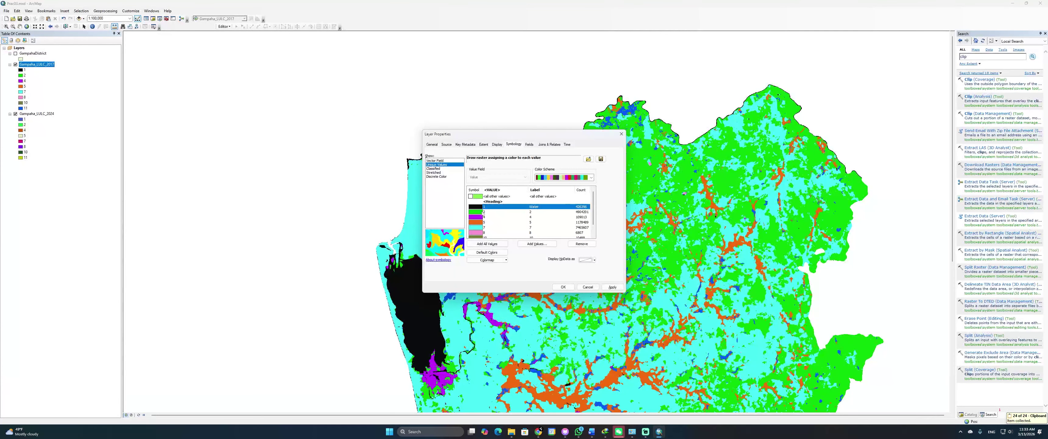
pyautogui.click(480, 208)
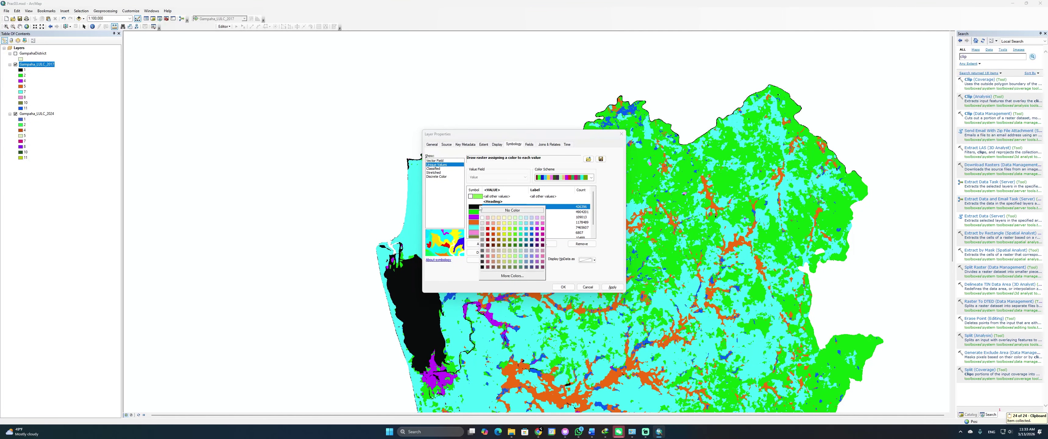
pyautogui.click(512, 278)
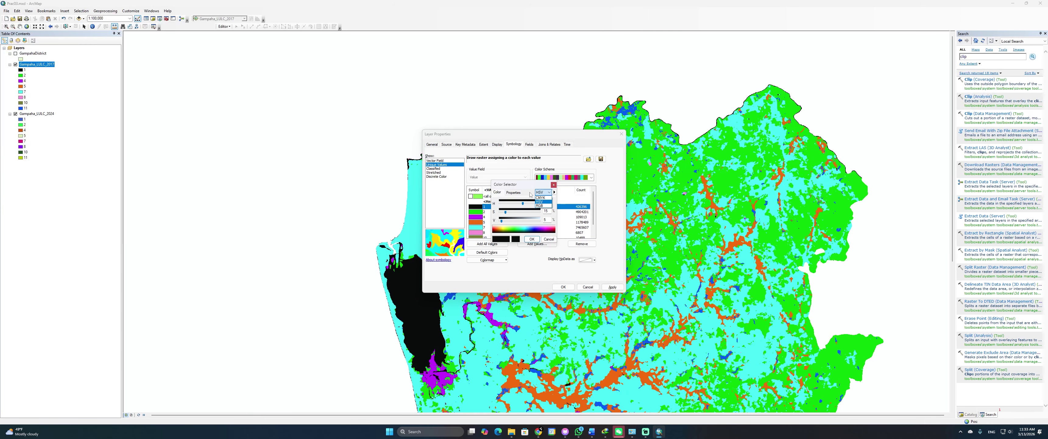
pyautogui.click(514, 193)
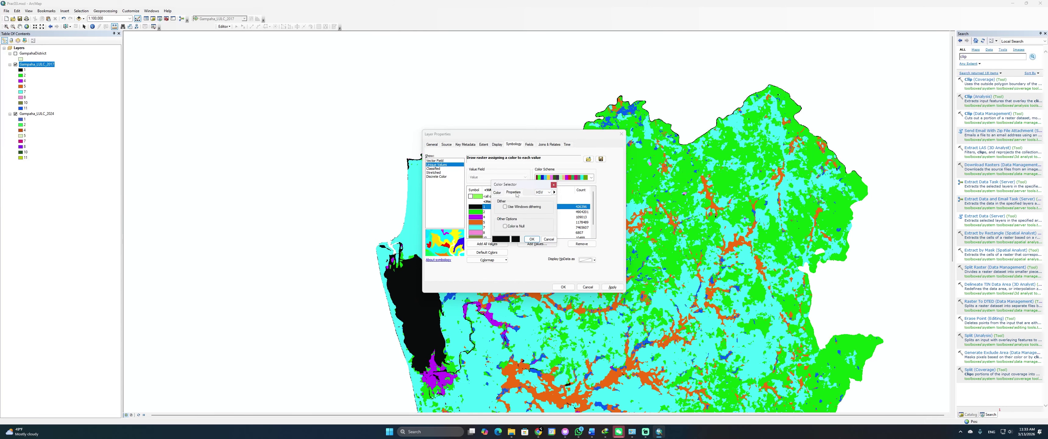
pyautogui.click(498, 193)
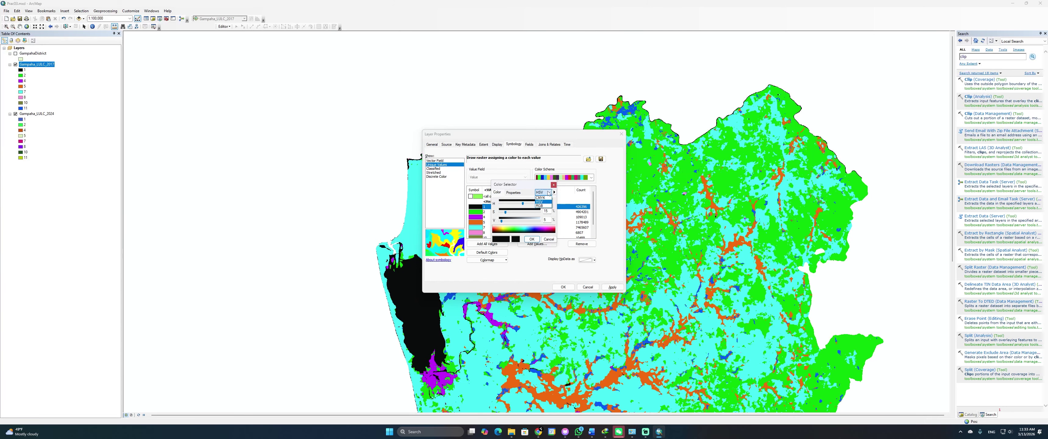
pyautogui.click(539, 205)
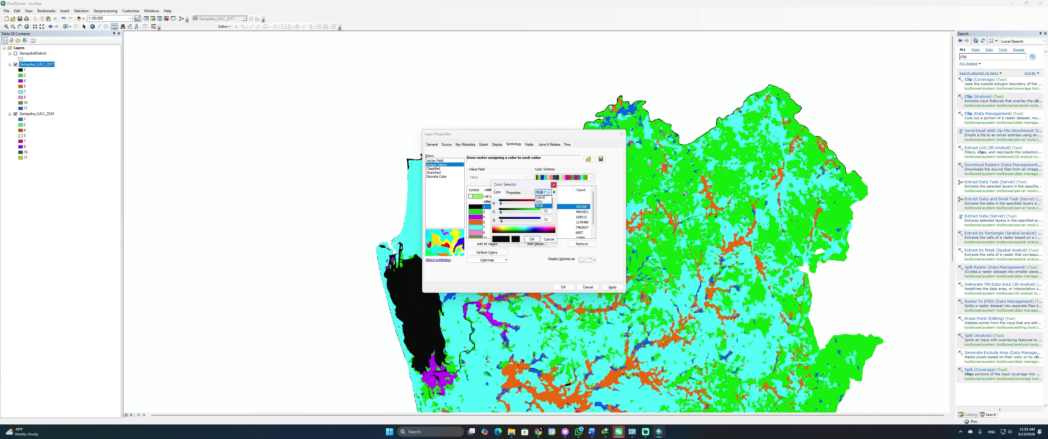
pyautogui.click(540, 198)
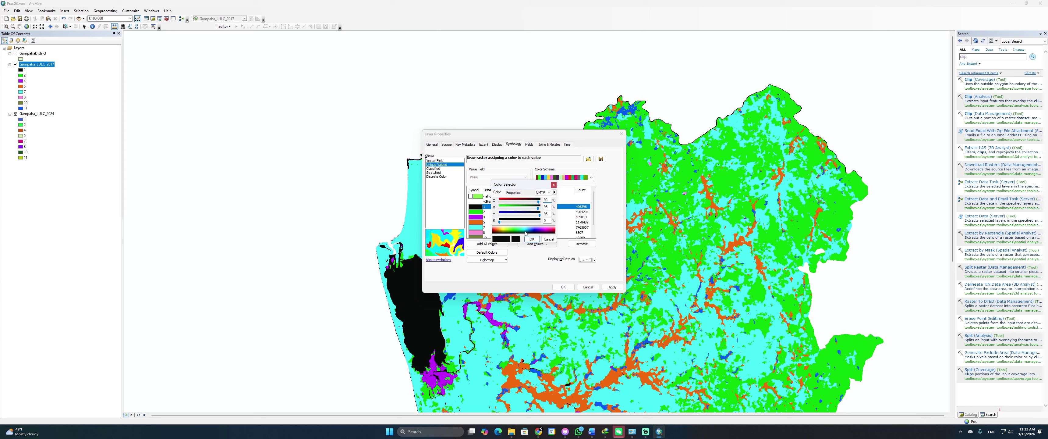
pyautogui.click(506, 239)
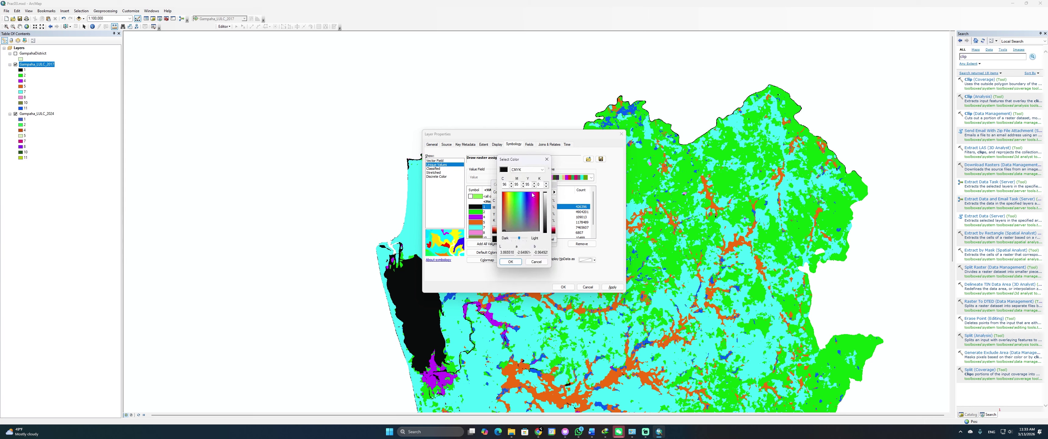
pyautogui.click(539, 173)
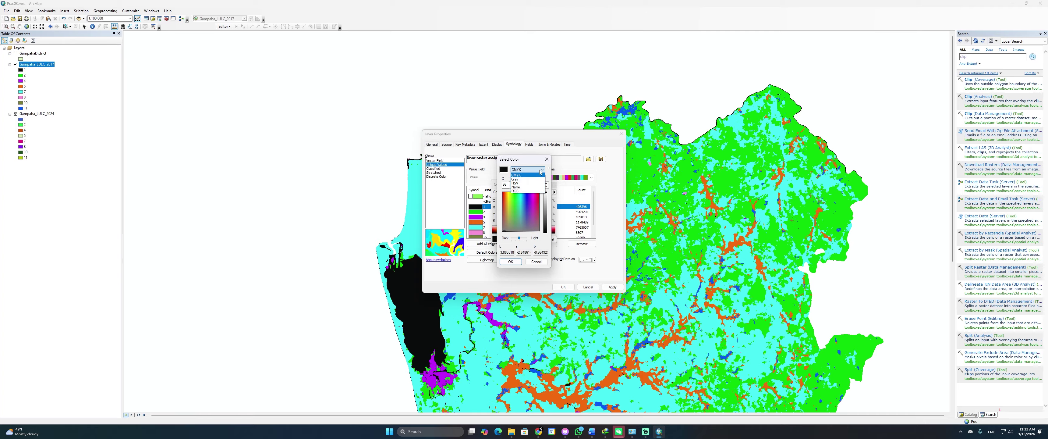
pyautogui.click(531, 190)
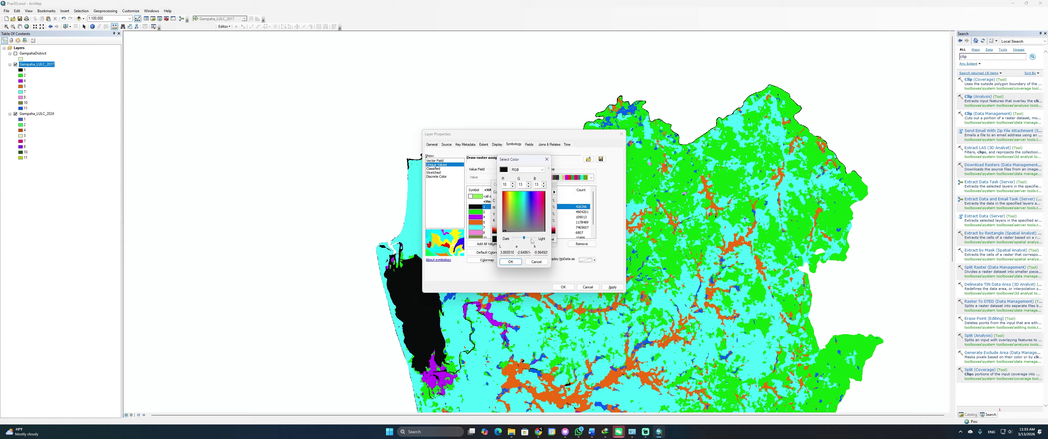
pyautogui.click(536, 261)
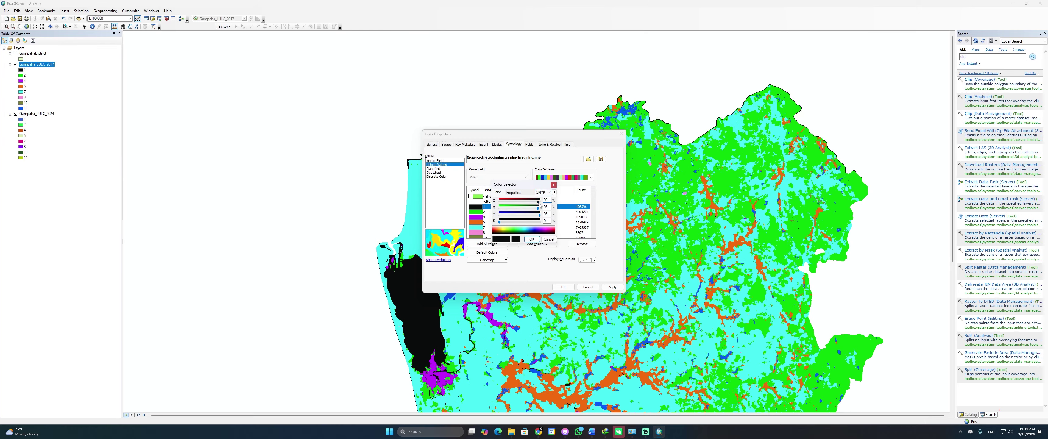
pyautogui.click(515, 193)
pyautogui.click(502, 193)
pyautogui.click(554, 192)
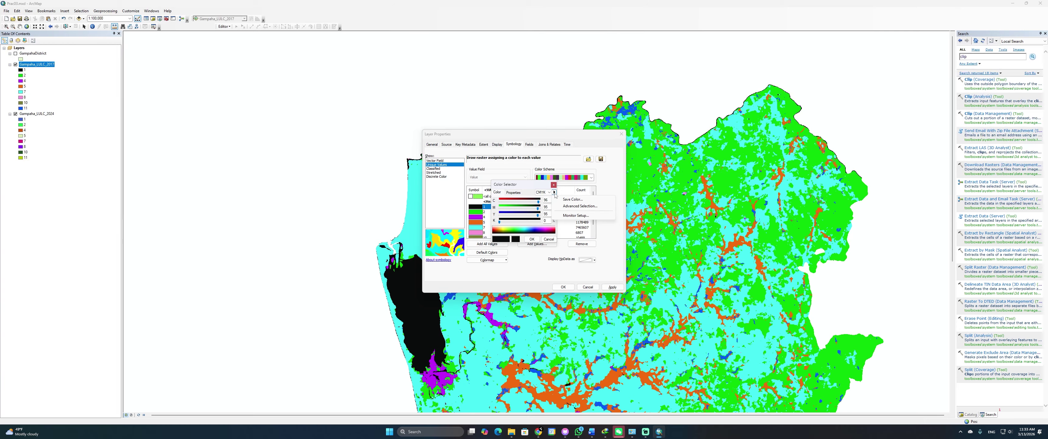
pyautogui.click(566, 204)
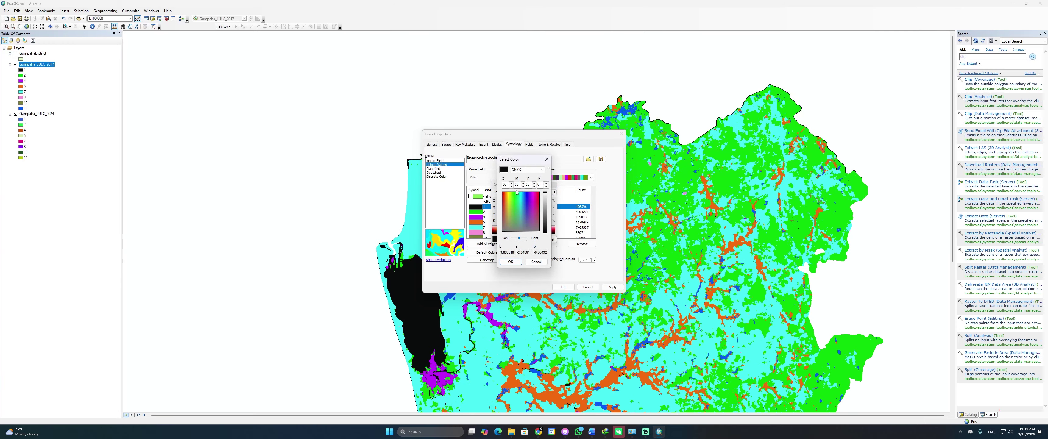
pyautogui.hotkey('alt', 'Tab')
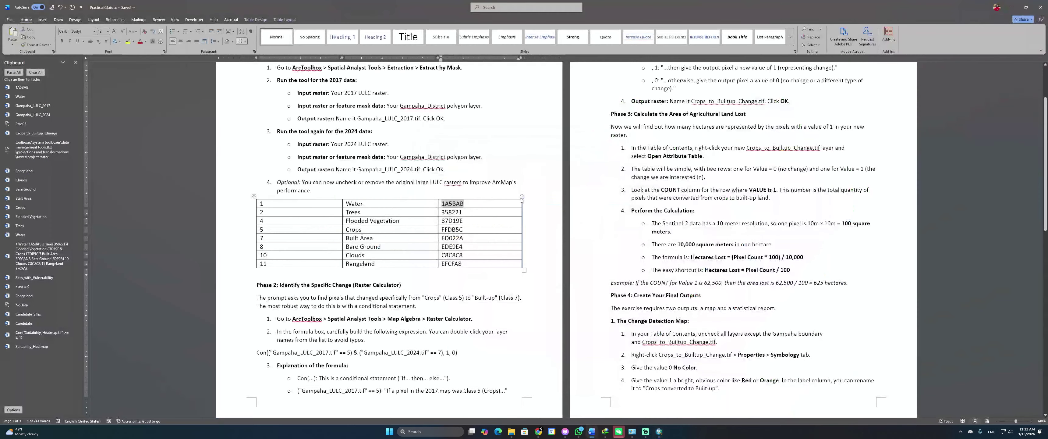
pyautogui.press('Left')
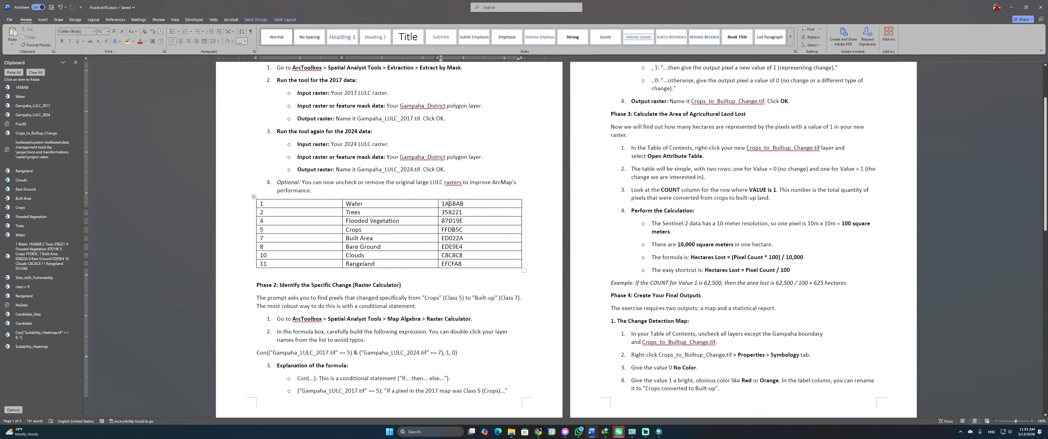
pyautogui.hotkey('alt', 'Tab')
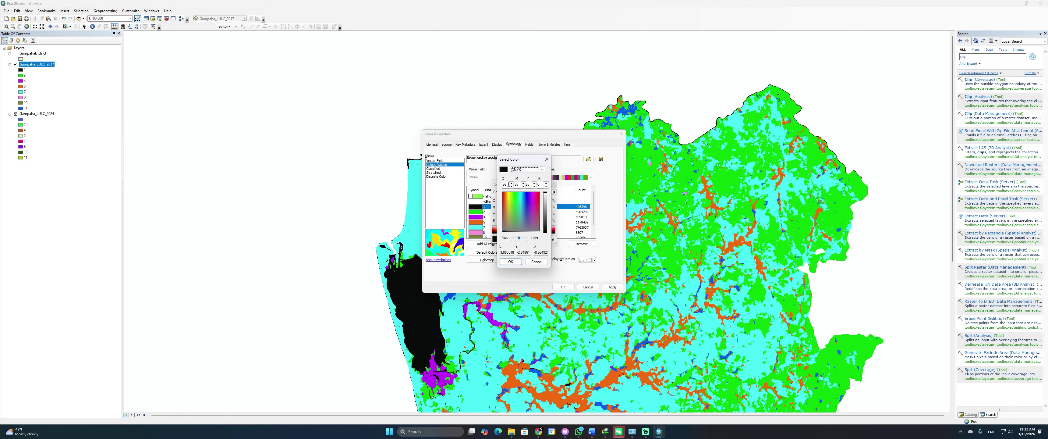
pyautogui.hotkey('alt', 'Tab')
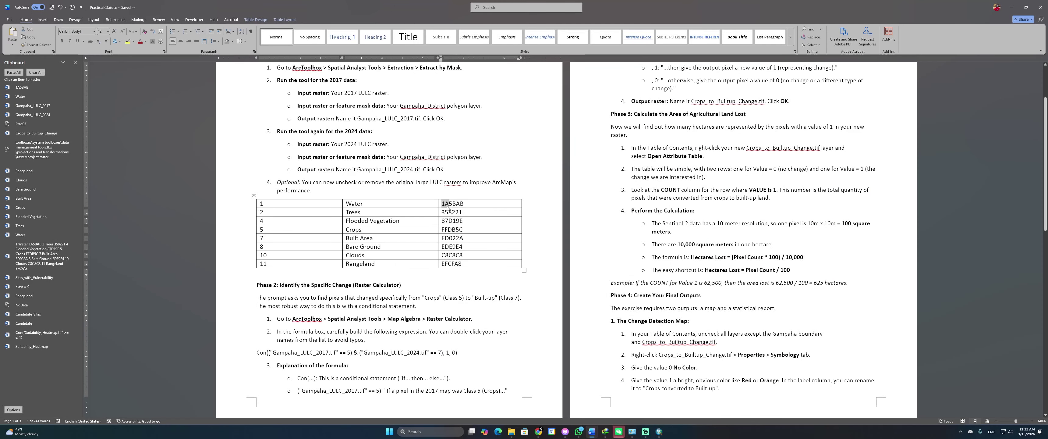
pyautogui.rightClick(447, 207)
pyautogui.click(468, 229)
pyautogui.hotkey('alt', 'Tab')
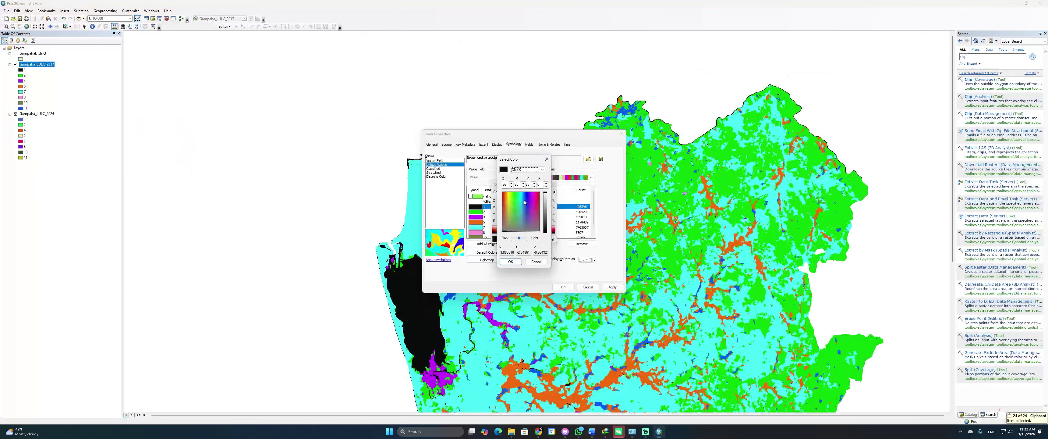
# Arrange Word and ArcMap side by side, closing the open colour selectors and layer properties without applying changes
pyautogui.hotkey('alt', 'Tab')
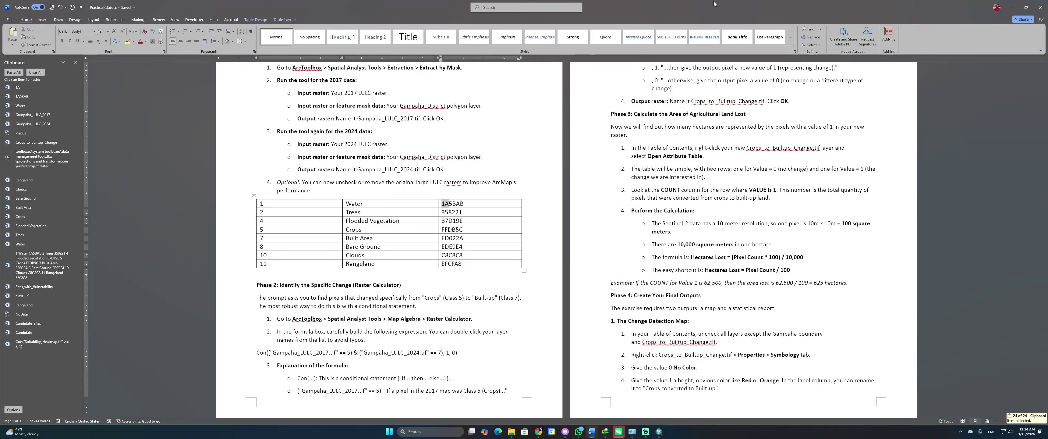
pyautogui.press('super+Right')
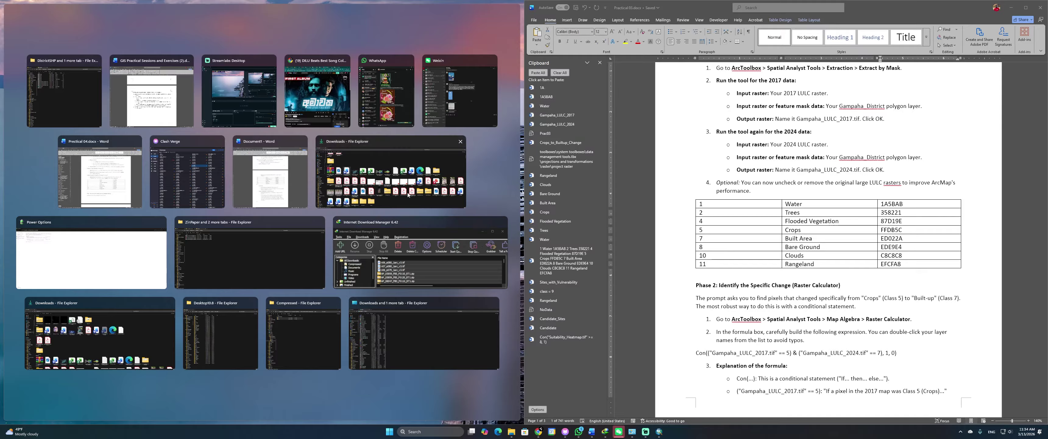
pyautogui.click(658, 430)
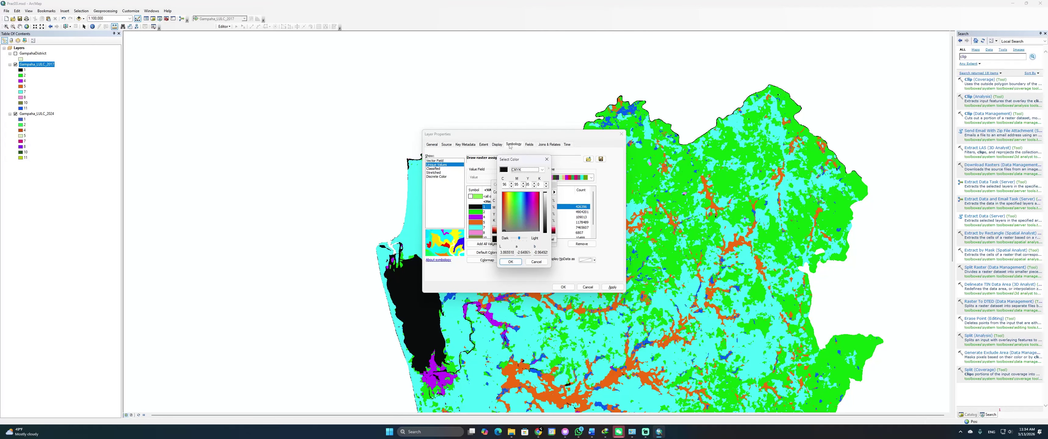
pyautogui.click(546, 159)
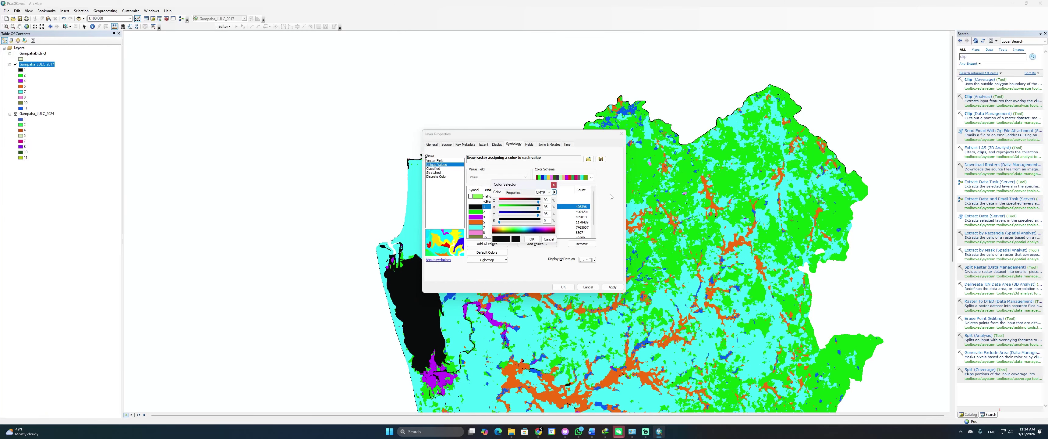
pyautogui.click(554, 184)
pyautogui.click(621, 133)
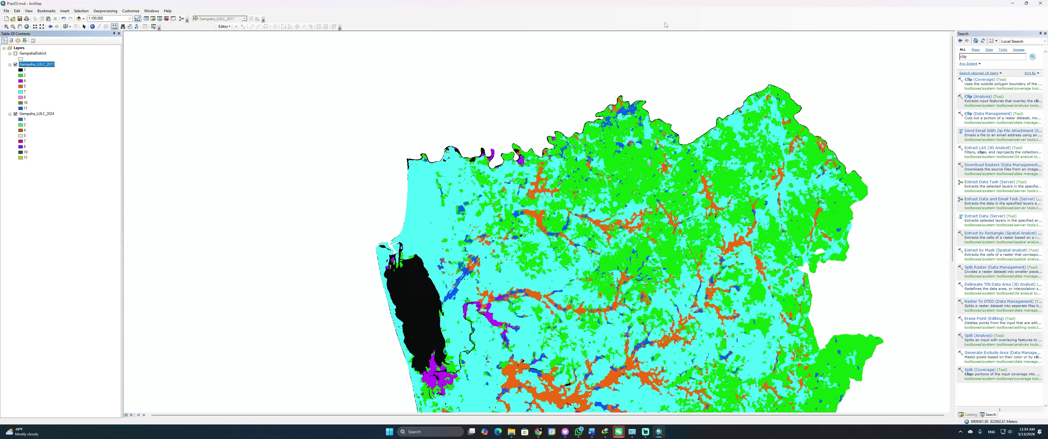
pyautogui.press('super+Left')
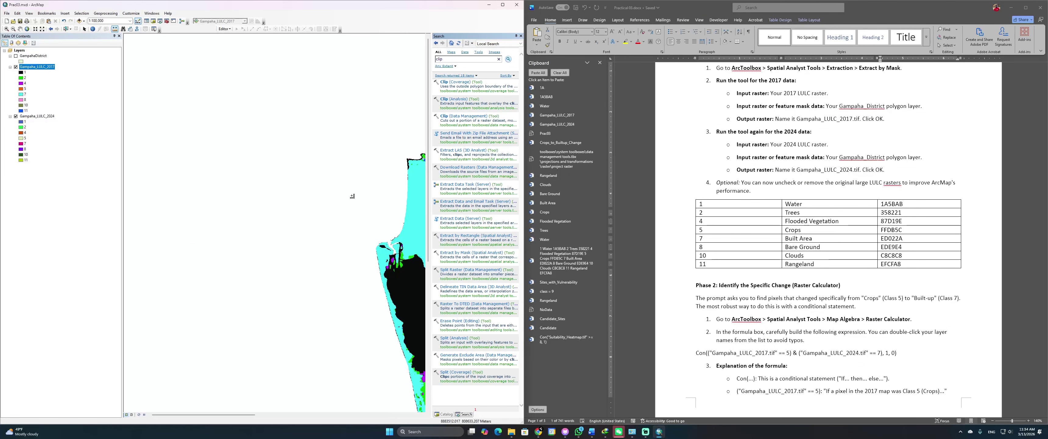
# Remove the Gampaha_LULC_2017 layer from the map and add it again from the refreshed Prac03.gdb geodatabase
pyautogui.press('Delete')
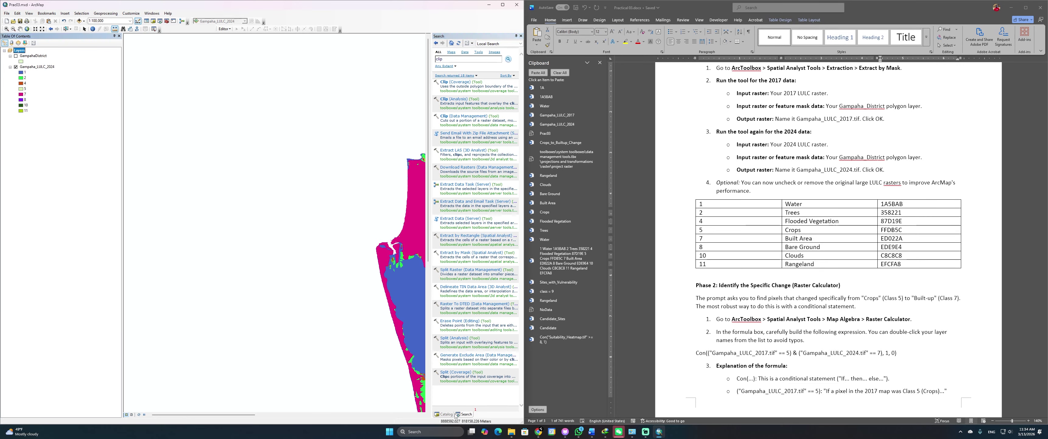
pyautogui.click(445, 414)
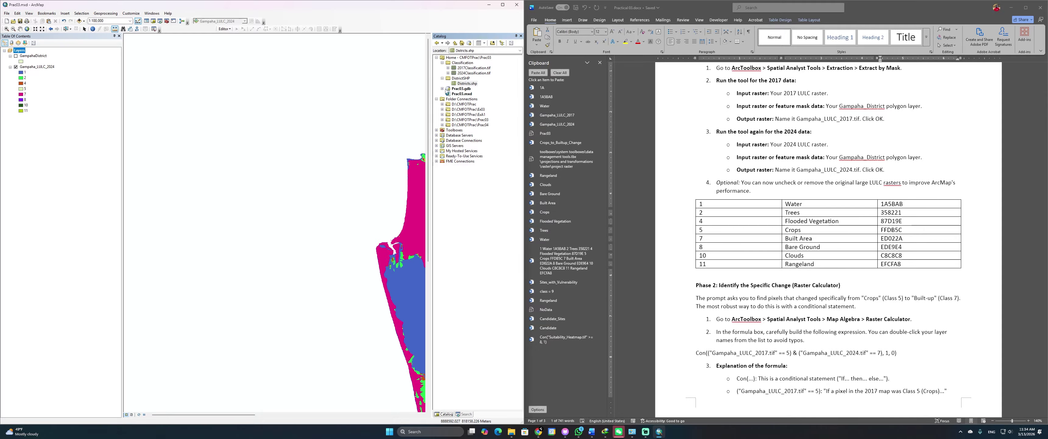
pyautogui.click(442, 88)
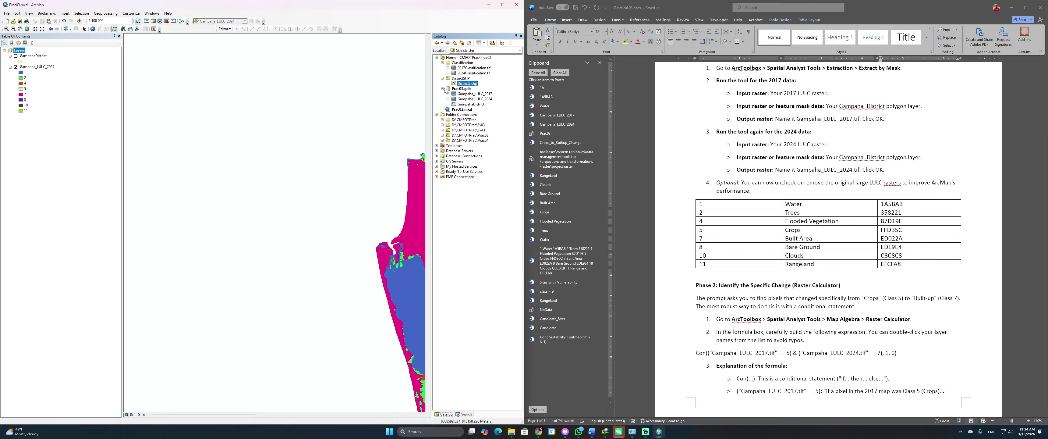
pyautogui.rightClick(462, 88)
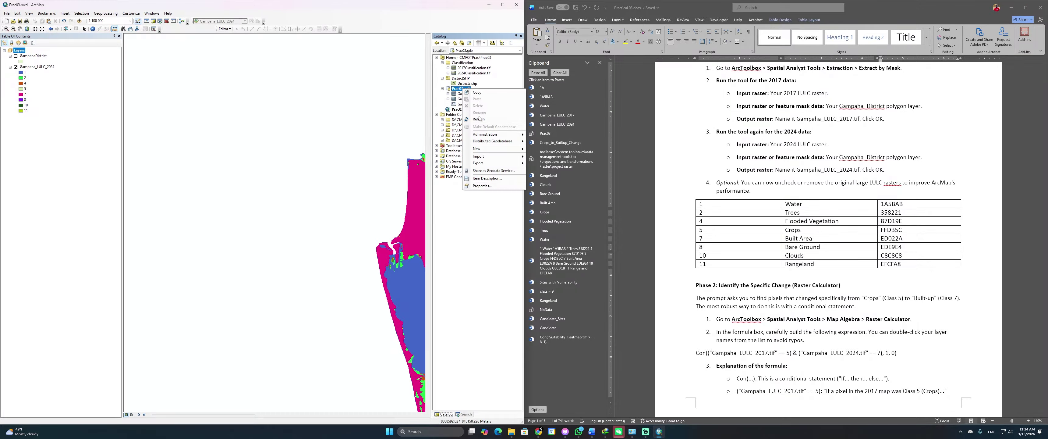
pyautogui.click(479, 119)
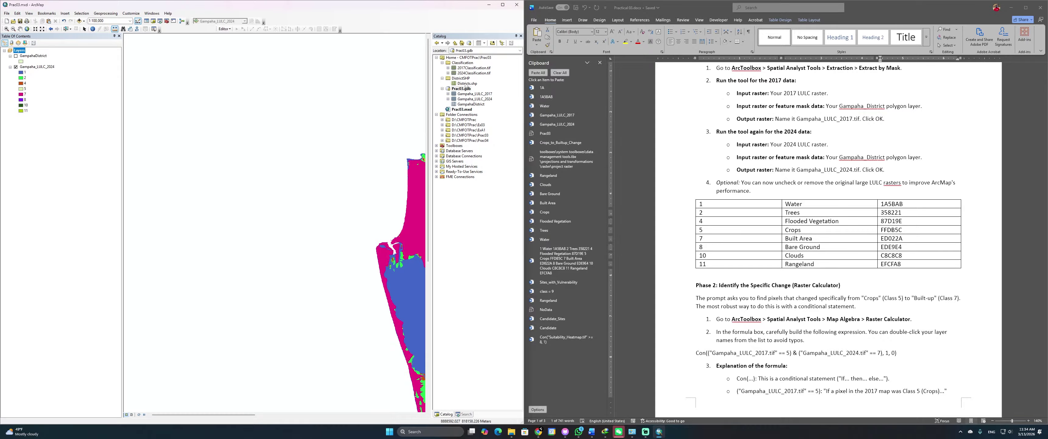
pyautogui.click(475, 94)
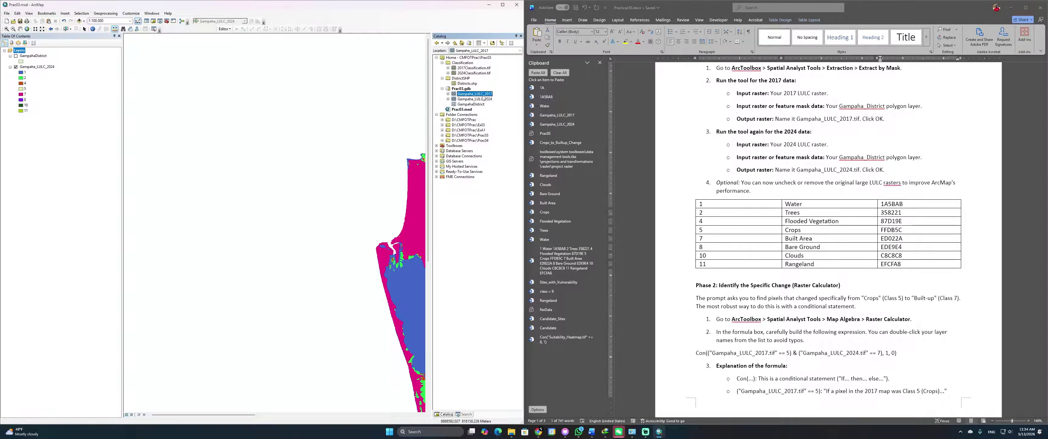
pyautogui.moveTo(356, 123); pyautogui.dragTo(355, 124)
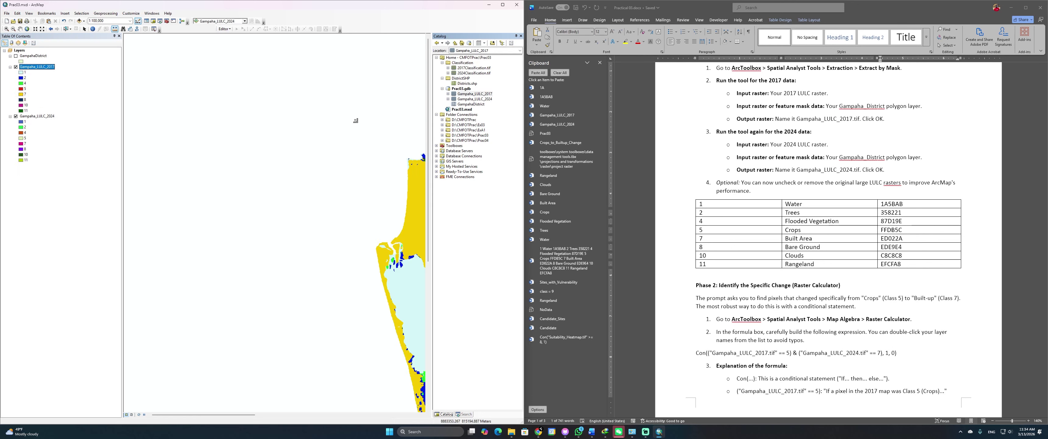
# Zoom to the full extent of Gampaha_LULC_2017 and open its unique-values symbology in the layer properties
pyautogui.rightClick(45, 67)
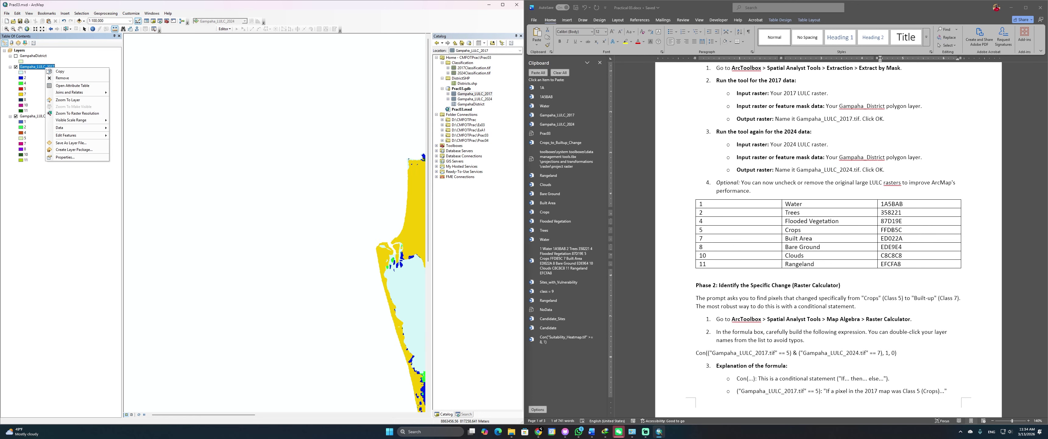
pyautogui.click(69, 101)
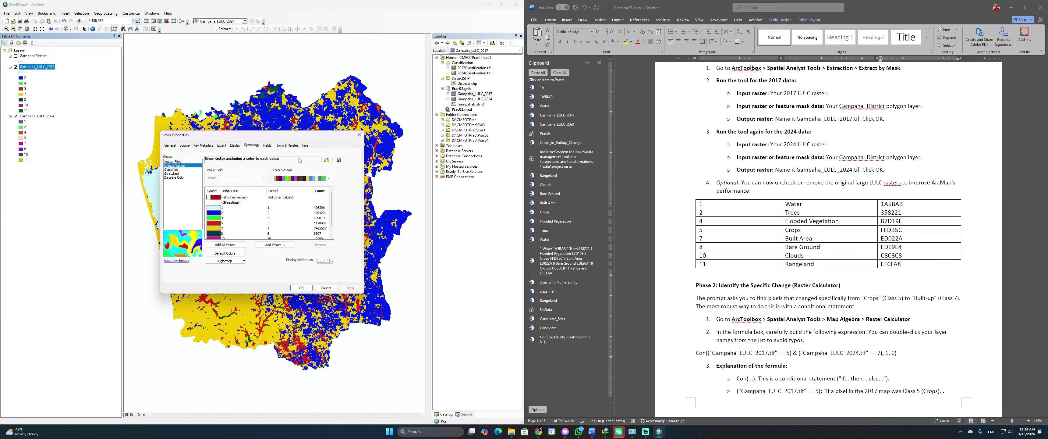
# Copy the class name Water from the Word table into the label of value 1 in the Gampaha_LULC_2017 symbology
pyautogui.click(273, 208)
pyautogui.click(816, 205)
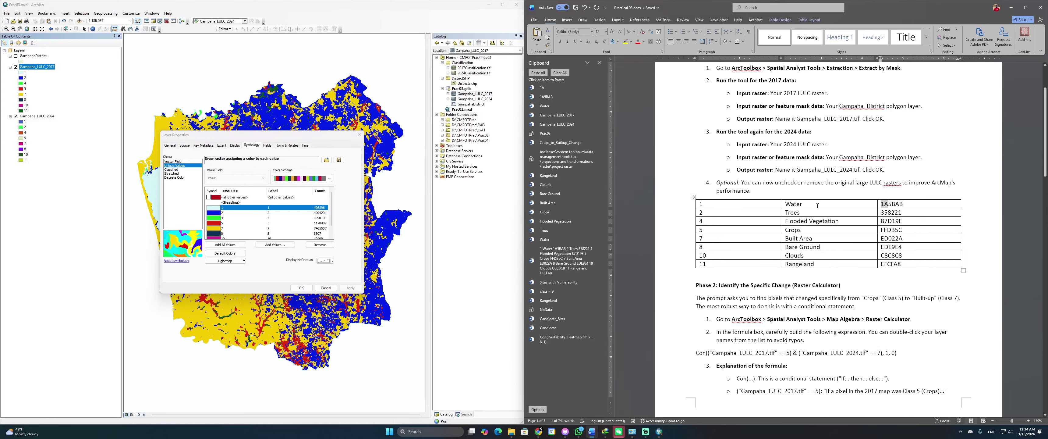
pyautogui.doubleClick(793, 204)
pyautogui.hotkey('ctrl', 'c')
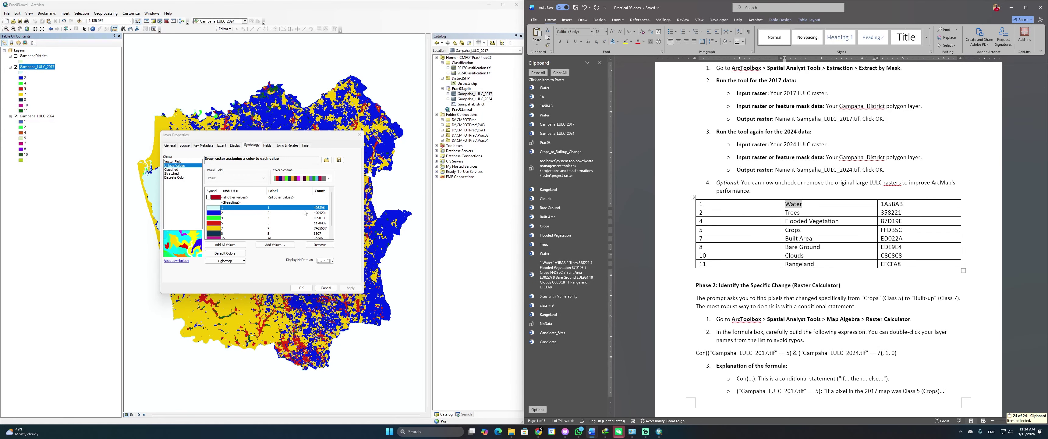
pyautogui.click(275, 208)
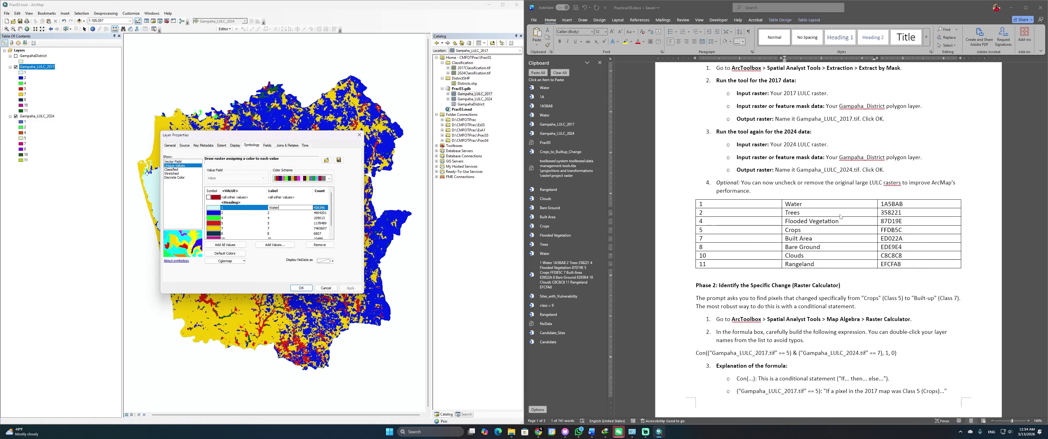
# Copy the class name Trees from the Word table into the label of value 2 in the Gampaha_LULC_2017 symbology
pyautogui.click(799, 212)
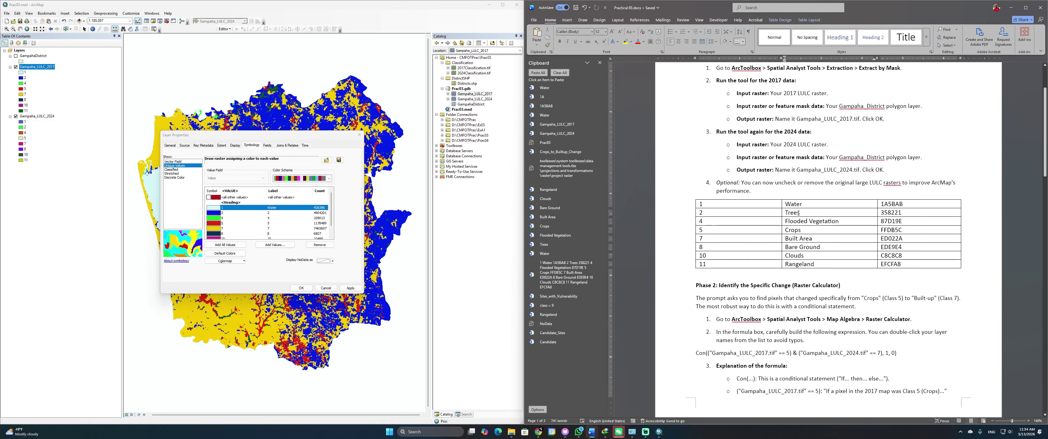
pyautogui.doubleClick(798, 212)
pyautogui.hotkey('ctrl', 'c')
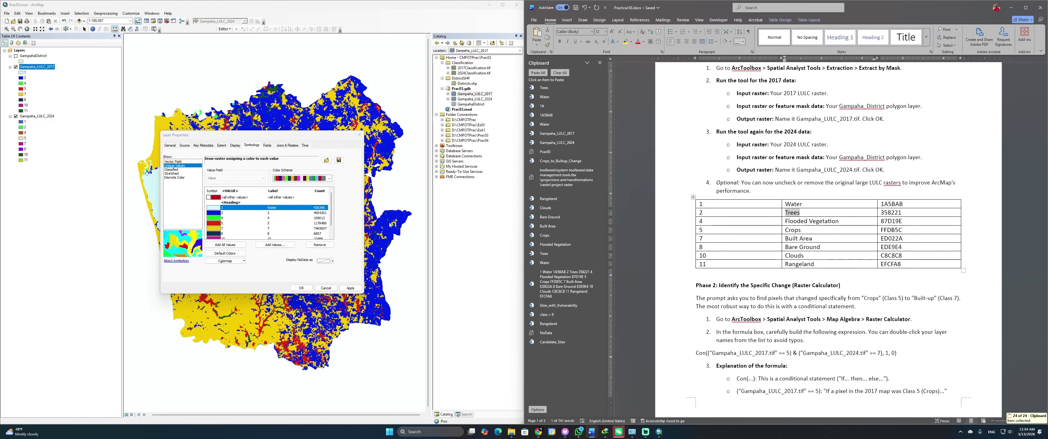
pyautogui.doubleClick(273, 213)
pyautogui.hotkey('ctrl', 'v')
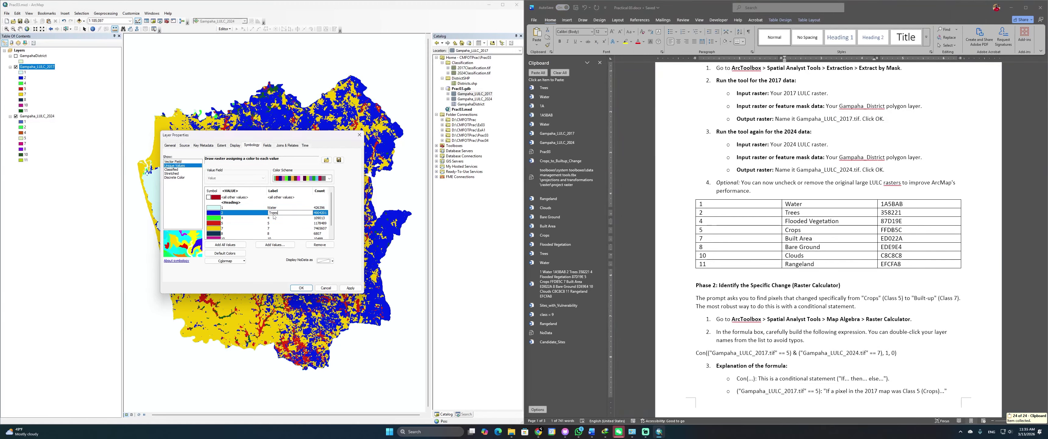
# Copy Flooded Vegetation from the Word table into the label of value 4 in the 2017 raster's symbology
pyautogui.click(849, 223)
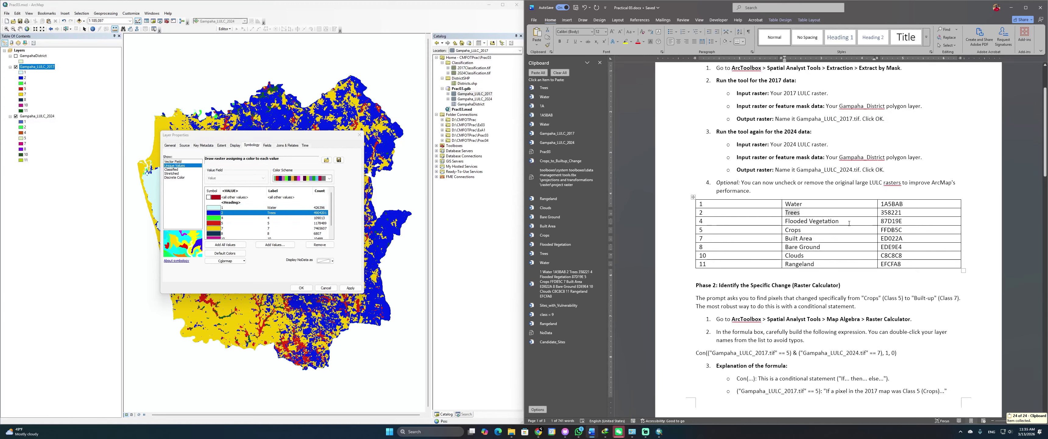
pyautogui.moveTo(849, 223); pyautogui.dragTo(785, 221)
pyautogui.hotkey('ctrl', 'c')
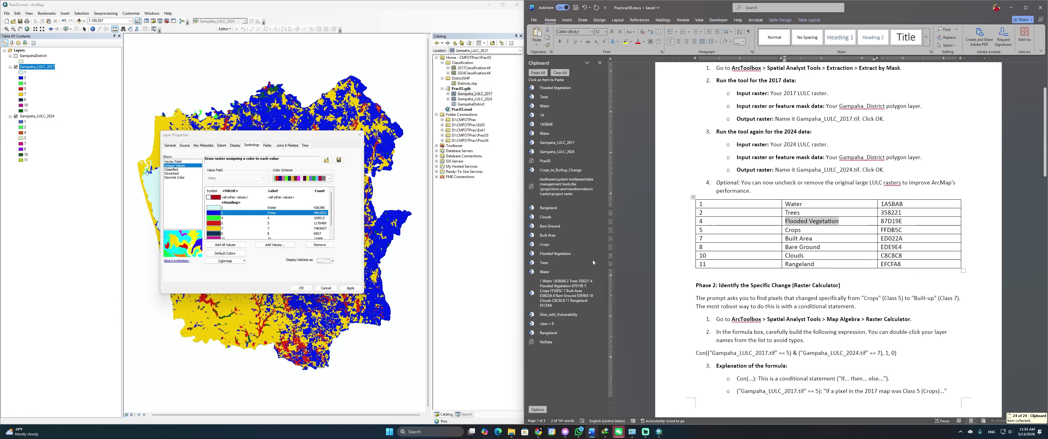
pyautogui.doubleClick(270, 218)
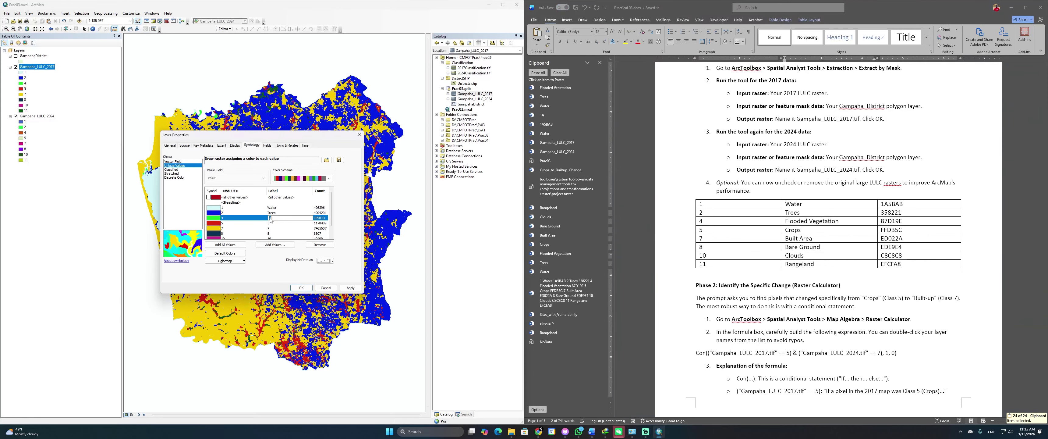
pyautogui.hotkey('ctrl', 'v')
# Label value 5 of the 2017 raster as Crops, copying the class name from the Word table
pyautogui.click(802, 228)
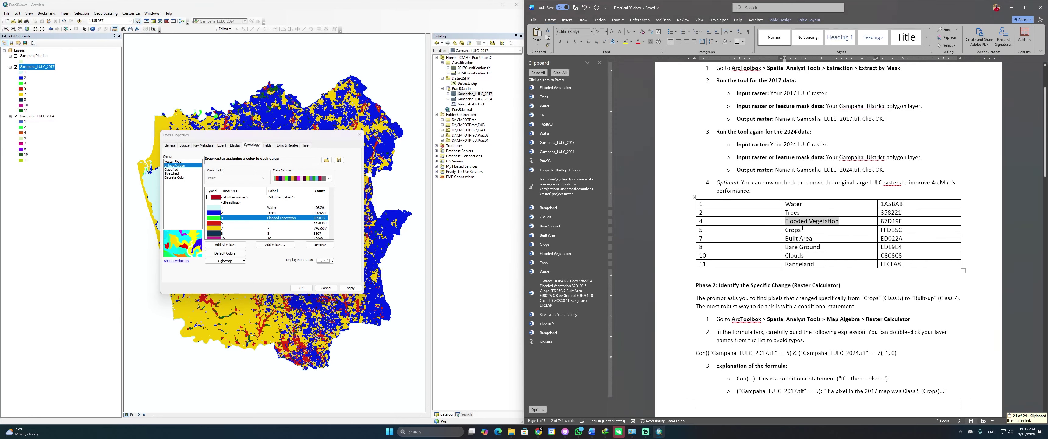
pyautogui.moveTo(802, 228)
pyautogui.mouseDown()
pyautogui.moveTo(732, 230)
pyautogui.moveTo(787, 231)
pyautogui.mouseUp()
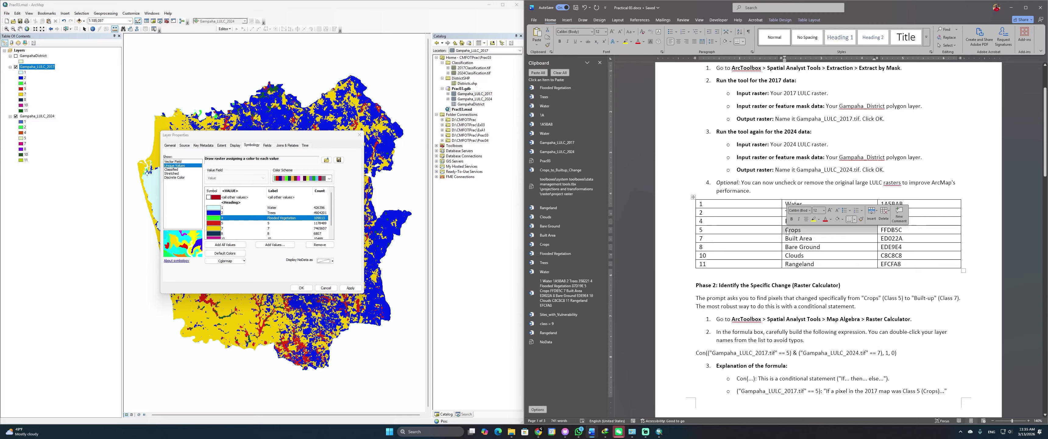
pyautogui.hotkey('ctrl', 'c')
pyautogui.doubleClick(271, 223)
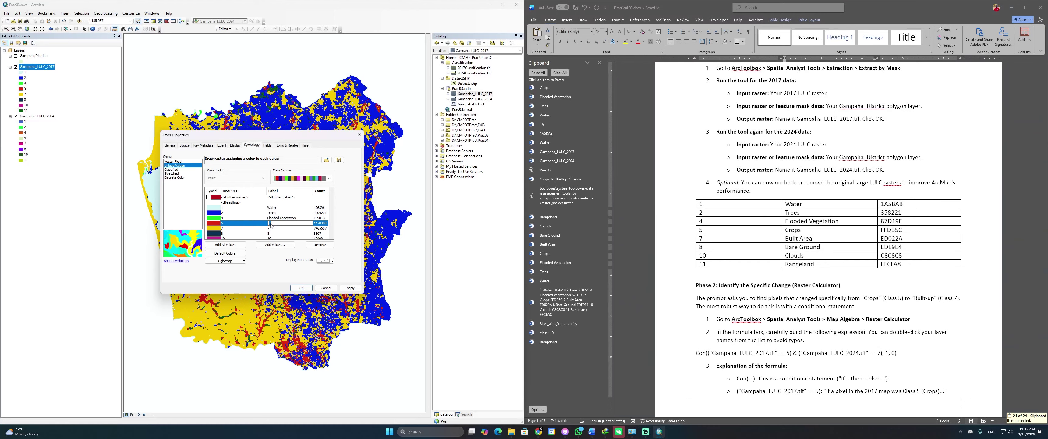
pyautogui.hotkey('ctrl', 'v')
# Label value 7 of Gampaha_LULC_2017 as Built Area, copying the class name from the Word table
pyautogui.click(814, 240)
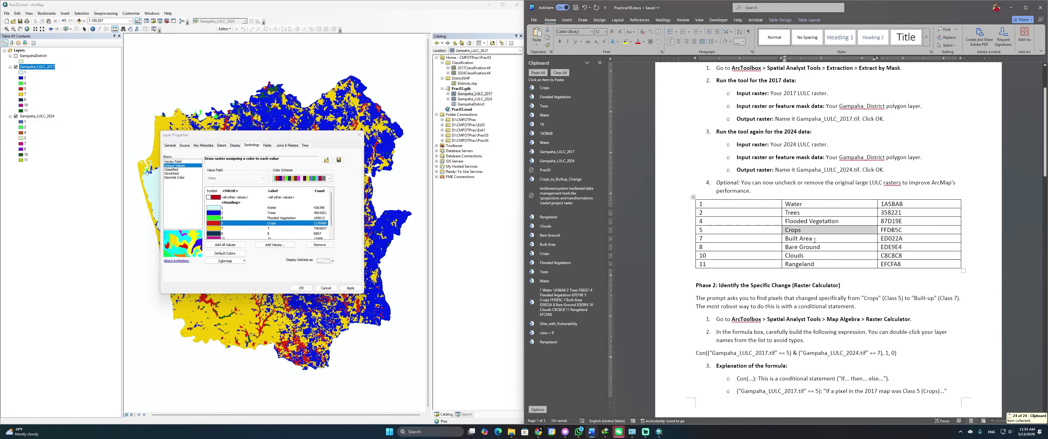
pyautogui.moveTo(814, 240); pyautogui.dragTo(786, 242)
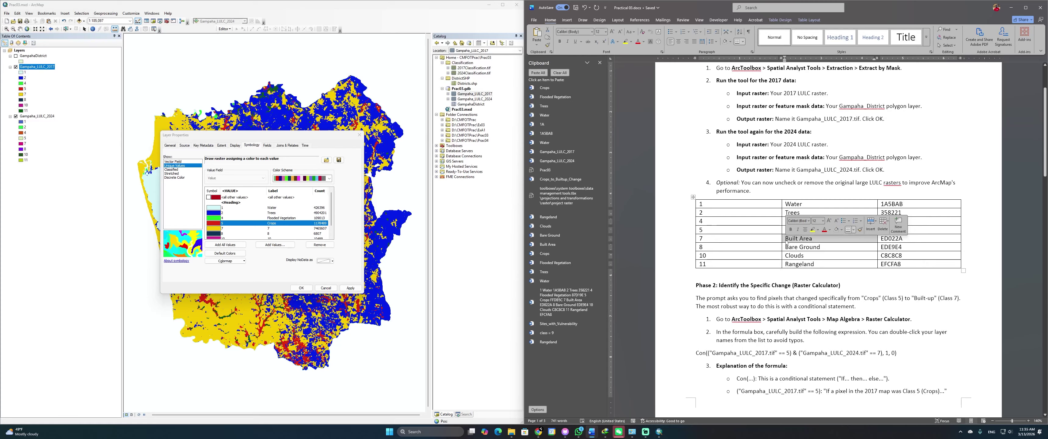
pyautogui.hotkey('ctrl', 'c')
pyautogui.click(271, 228)
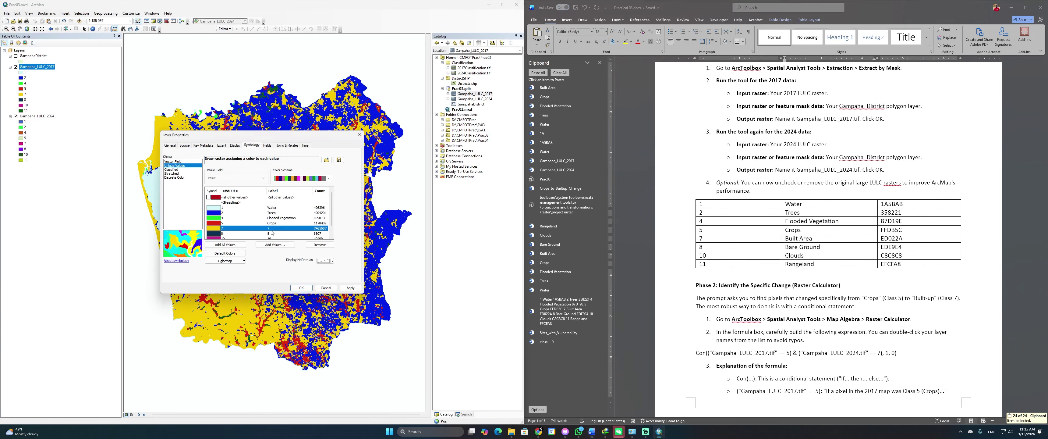
pyautogui.click(272, 228)
pyautogui.hotkey('ctrl', 'v')
pyautogui.press('Return')
# Copy Bare Ground from the Word table into the label of value 8 in the 2017 symbology
pyautogui.scroll(-1, 291, 224)
pyautogui.click(802, 241)
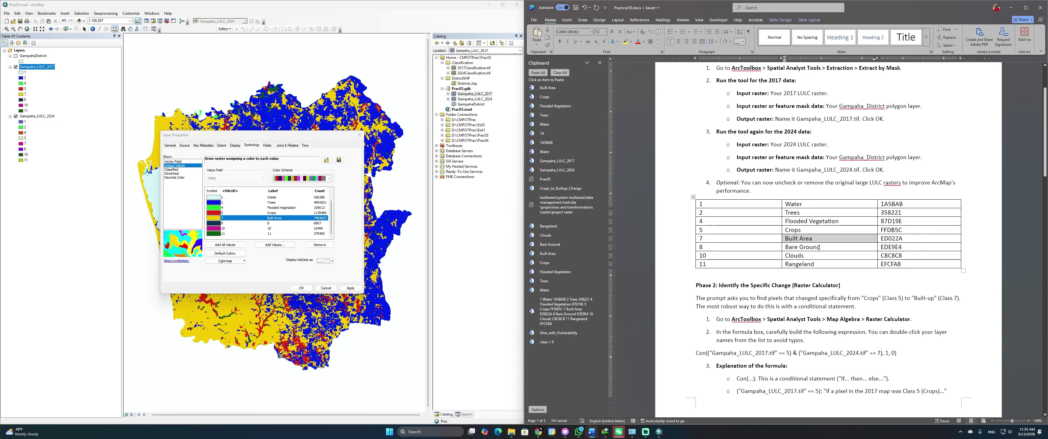
pyautogui.moveTo(821, 246); pyautogui.dragTo(785, 250)
pyautogui.hotkey('ctrl', 'c')
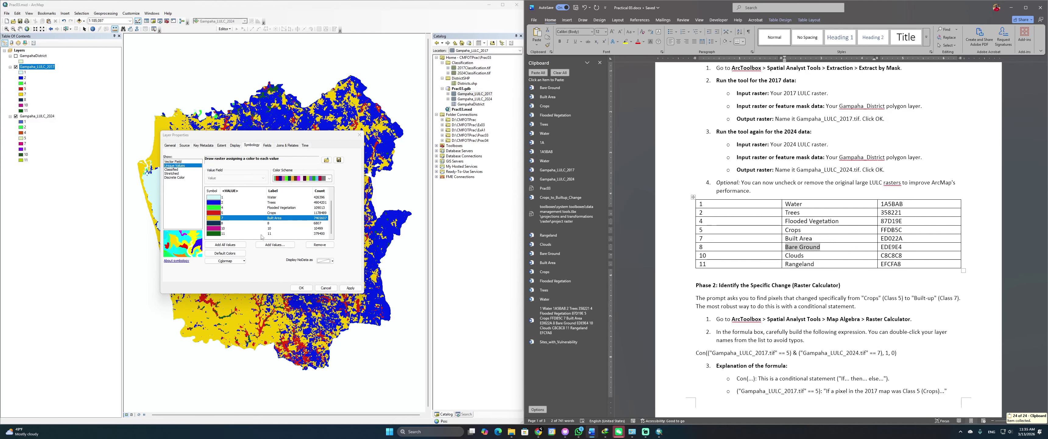
pyautogui.click(270, 223)
pyautogui.hotkey('ctrl', 'v')
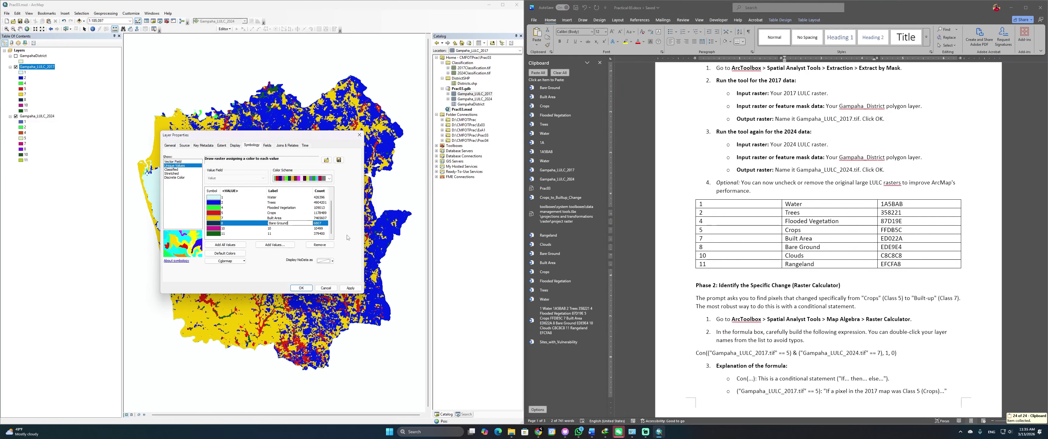
# Copy the class name Clouds from the Word table into the label of value 10
pyautogui.click(809, 255)
pyautogui.moveTo(808, 256); pyautogui.dragTo(783, 257)
pyautogui.hotkey('ctrl', 'c')
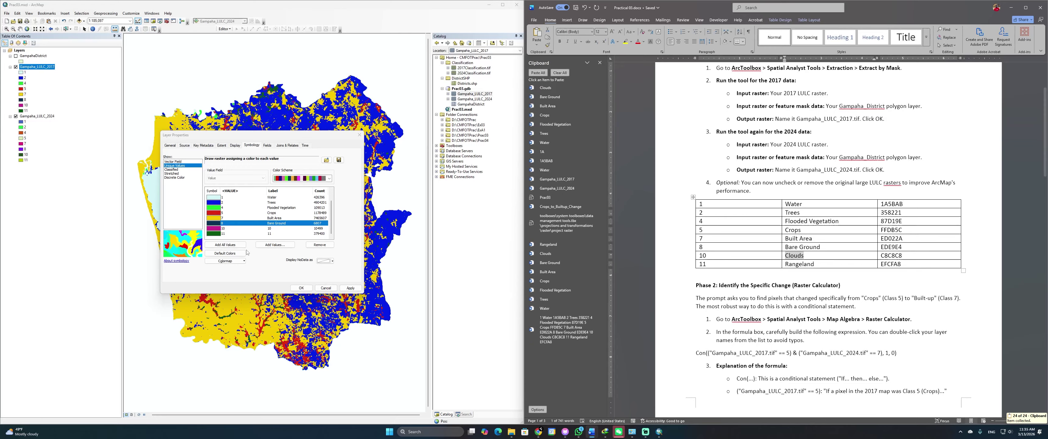
pyautogui.click(271, 229)
pyautogui.hotkey('ctrl', 'v')
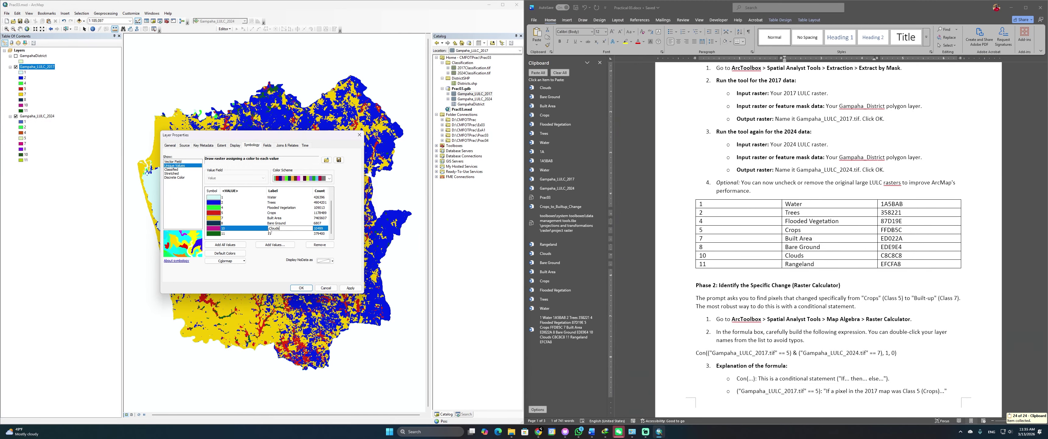
# Copy the class name Rangeland from the Word table into the label of value 11
pyautogui.click(791, 257)
pyautogui.moveTo(797, 265)
pyautogui.mouseDown()
pyautogui.moveTo(775, 265)
pyautogui.moveTo(787, 268)
pyautogui.mouseUp()
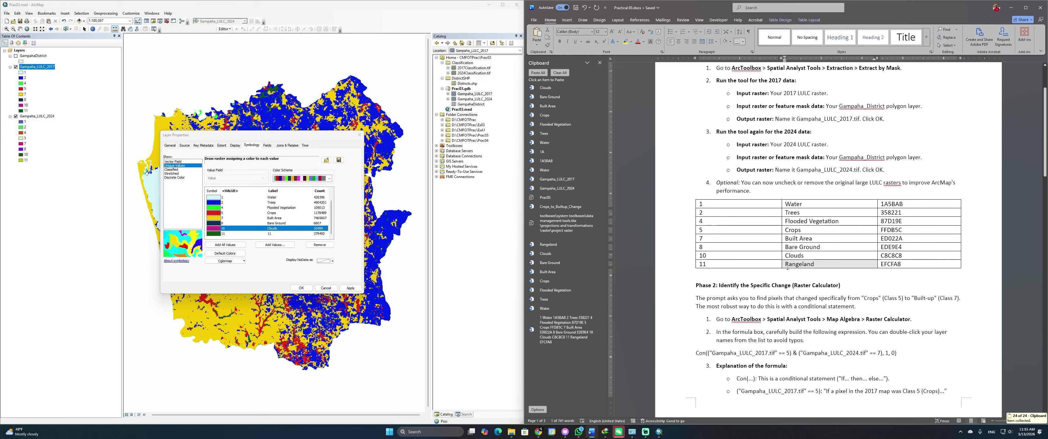
pyautogui.hotkey('ctrl', 'c')
pyautogui.click(275, 234)
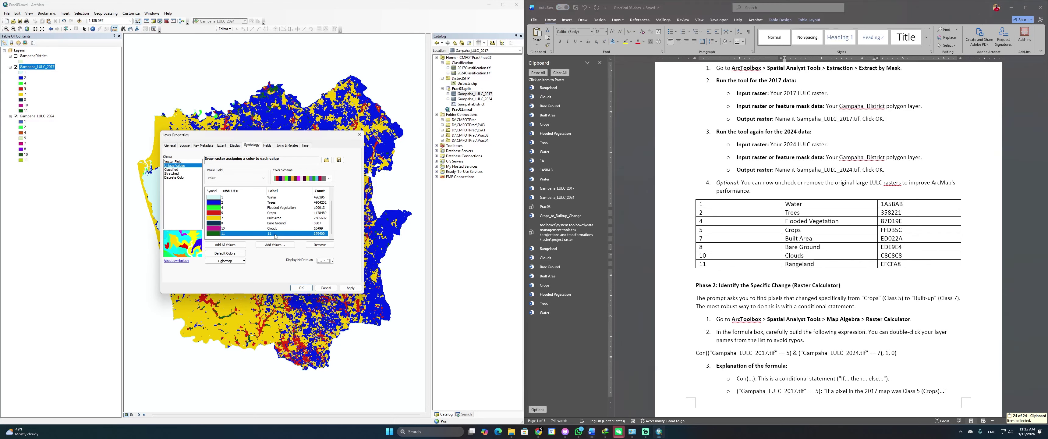
pyautogui.click(275, 235)
pyautogui.hotkey('ctrl', 'v')
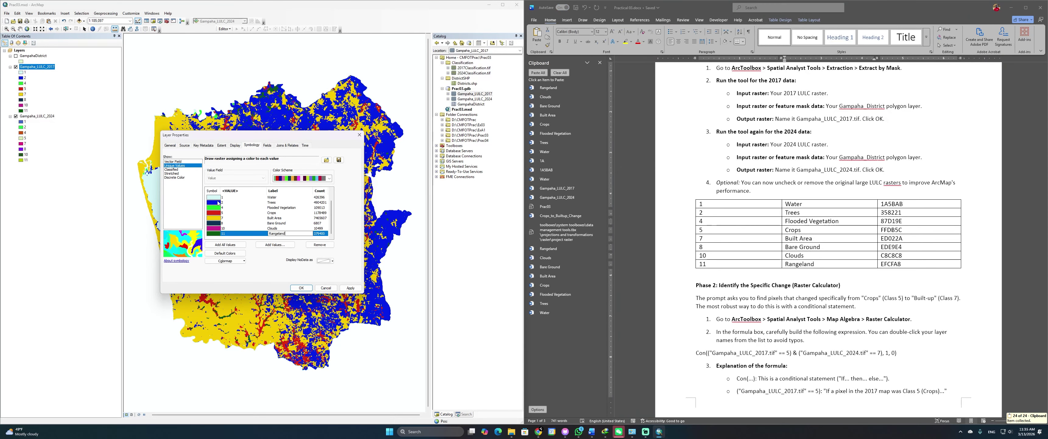
# Open the advanced colour selection for the Water class symbol of Gampaha_LULC_2017, closing the monitor setup without changes
pyautogui.click(216, 197)
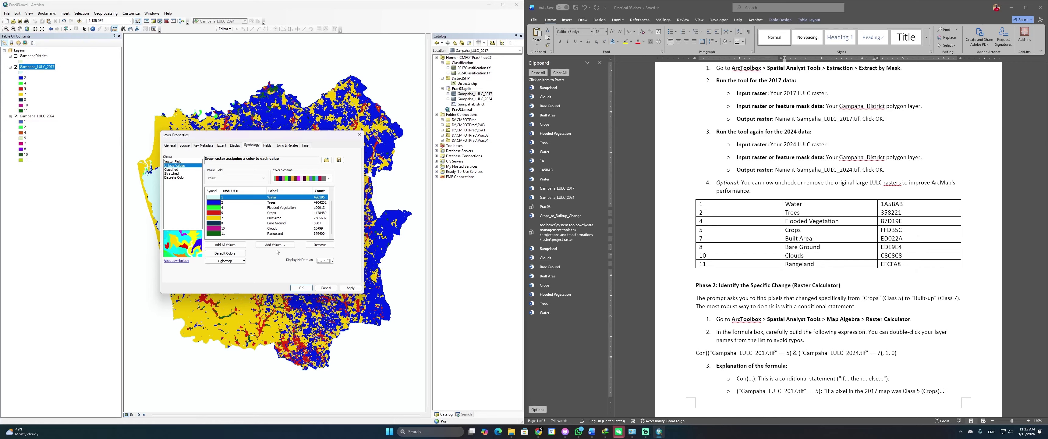
pyautogui.click(234, 261)
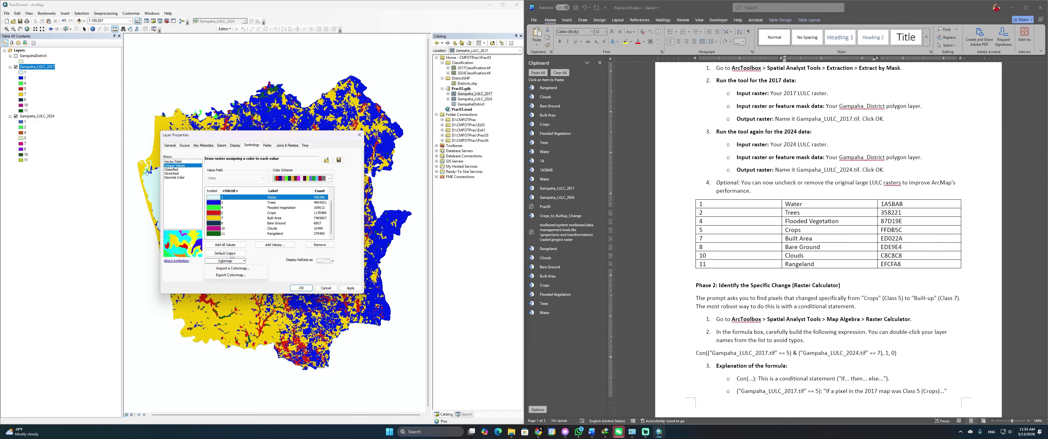
pyautogui.click(215, 197)
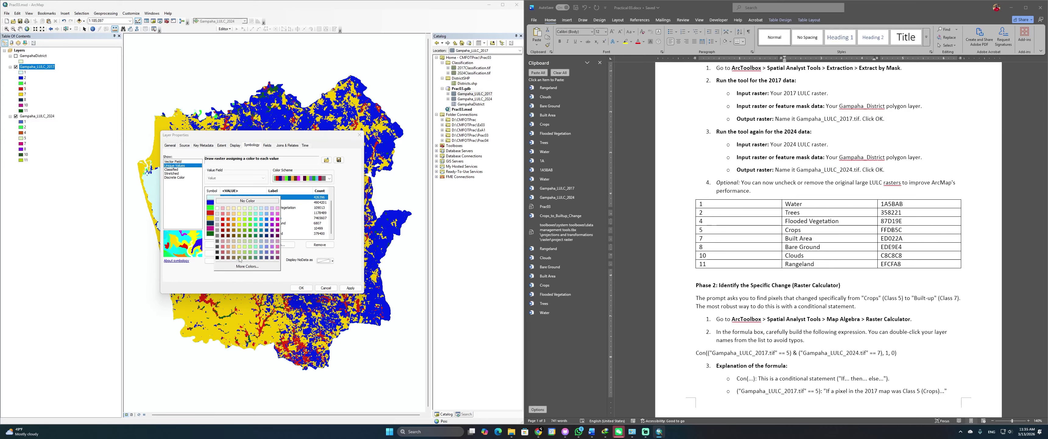
pyautogui.click(246, 266)
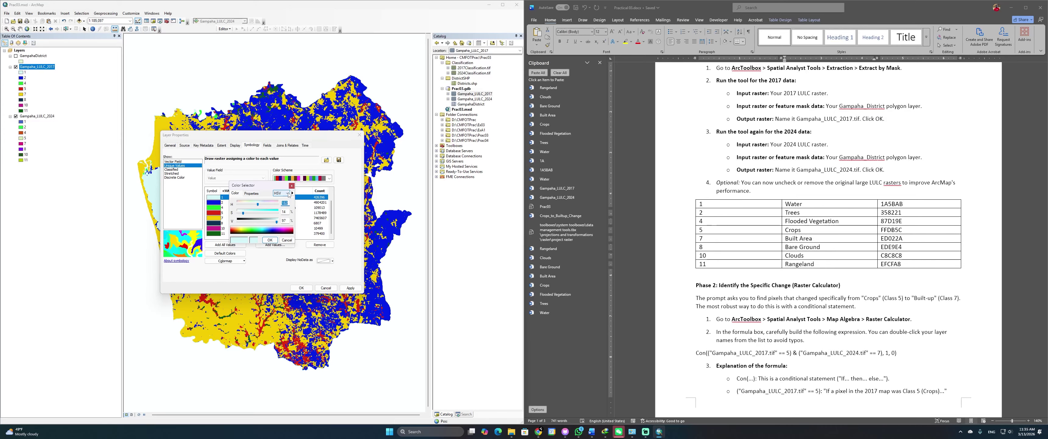
pyautogui.click(292, 193)
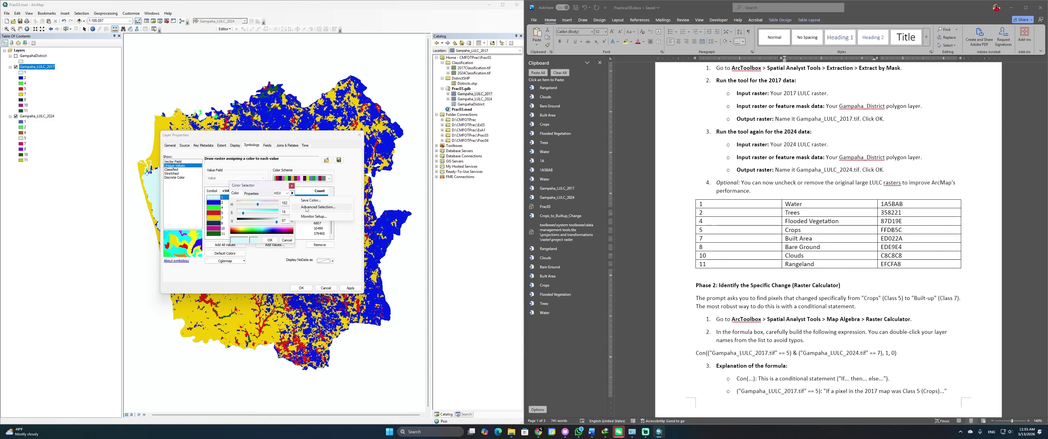
pyautogui.click(305, 216)
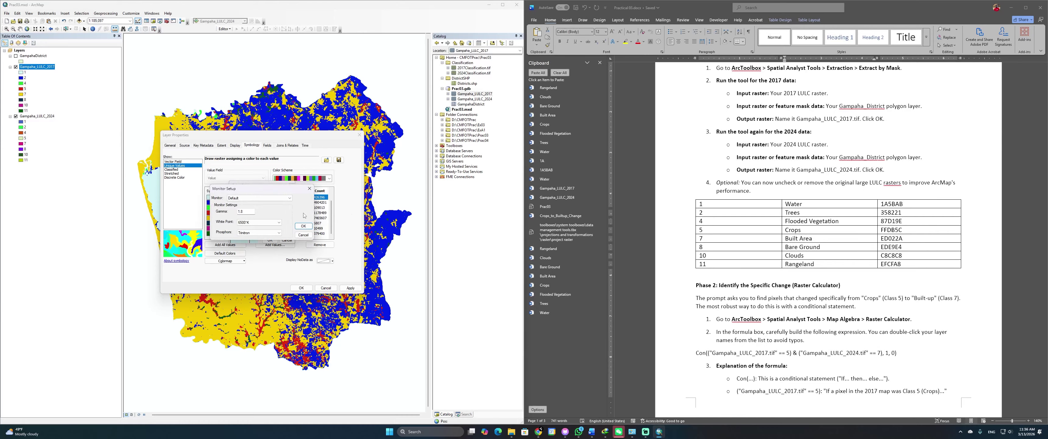
pyautogui.click(309, 188)
pyautogui.click(292, 194)
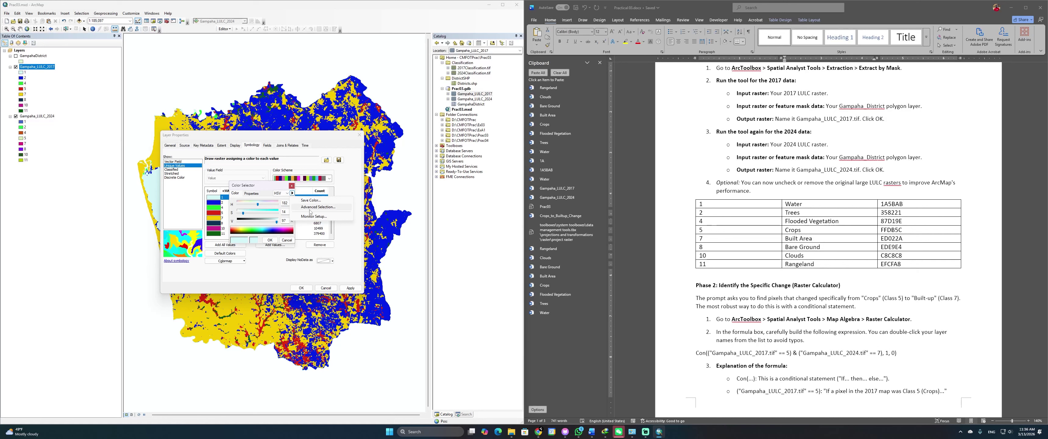
pyautogui.click(306, 212)
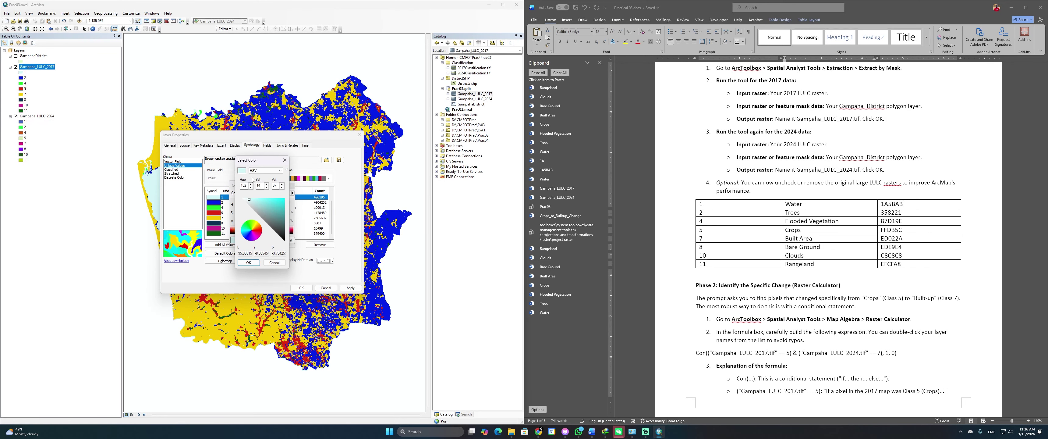
# Switch the Water class colour to the RGB model and try to enter 1a as its red value
pyautogui.click(265, 170)
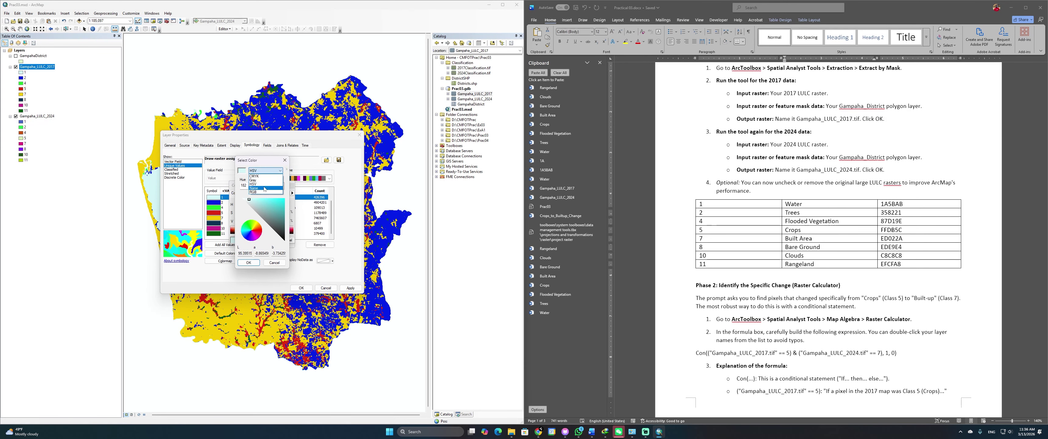
pyautogui.click(264, 176)
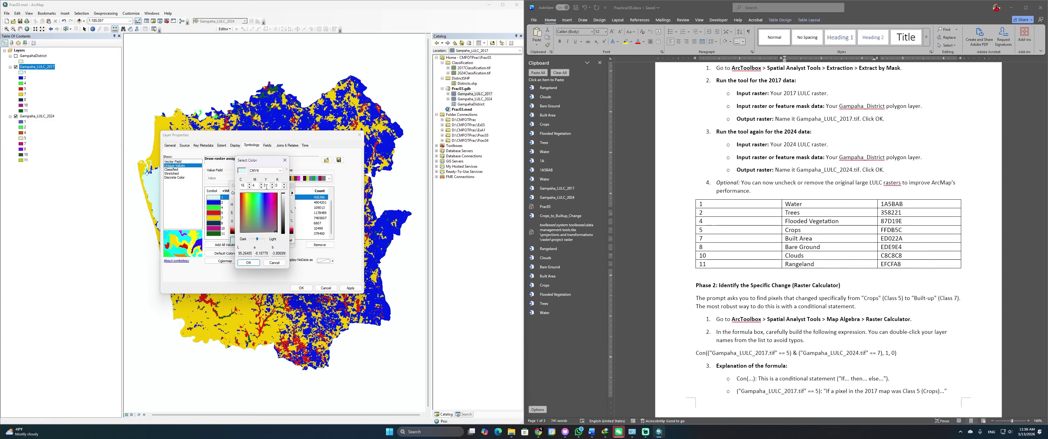
pyautogui.click(279, 172)
pyautogui.click(261, 187)
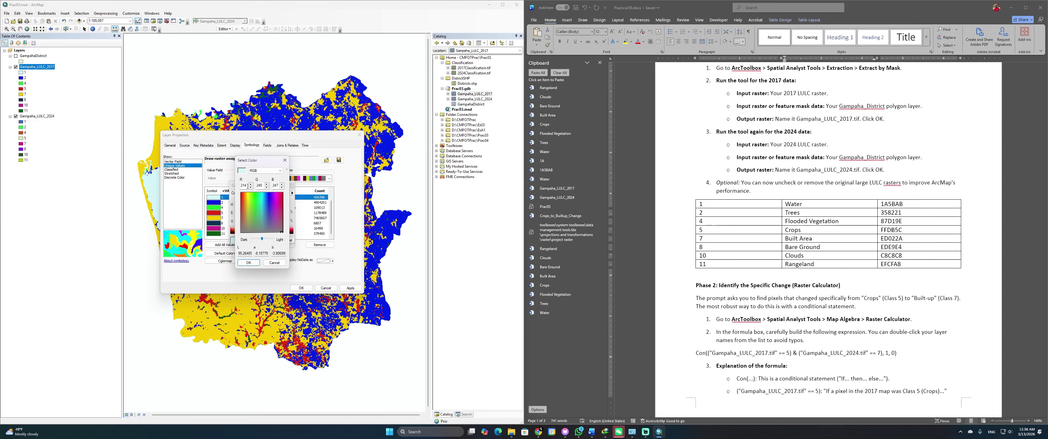
pyautogui.doubleClick(245, 185)
pyautogui.write('1a')
pyautogui.click(263, 173)
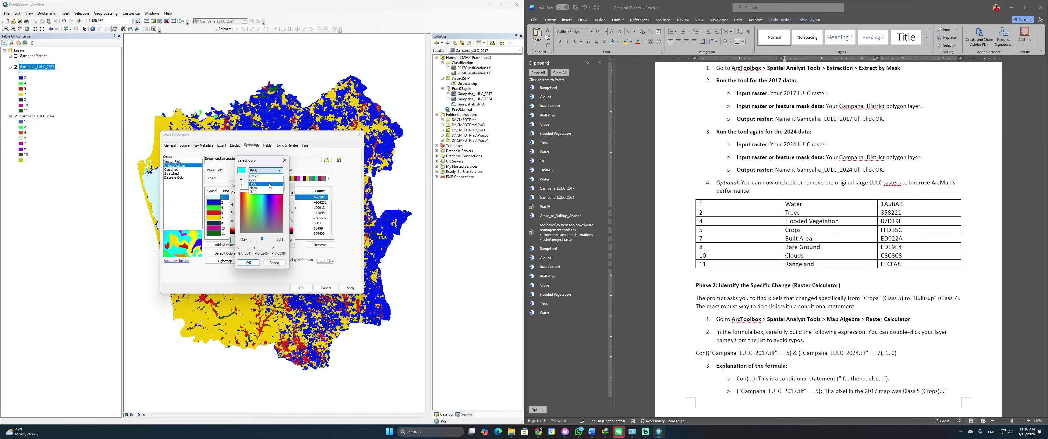
pyautogui.click(256, 176)
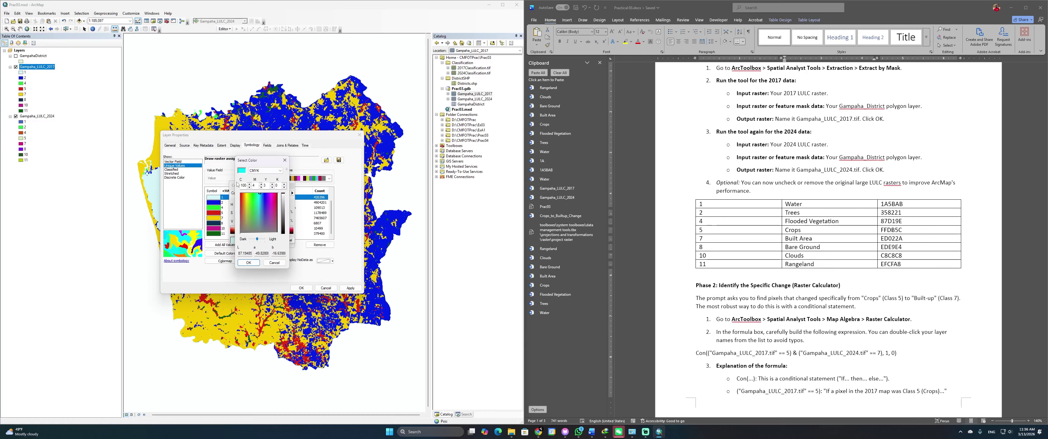
pyautogui.click(273, 171)
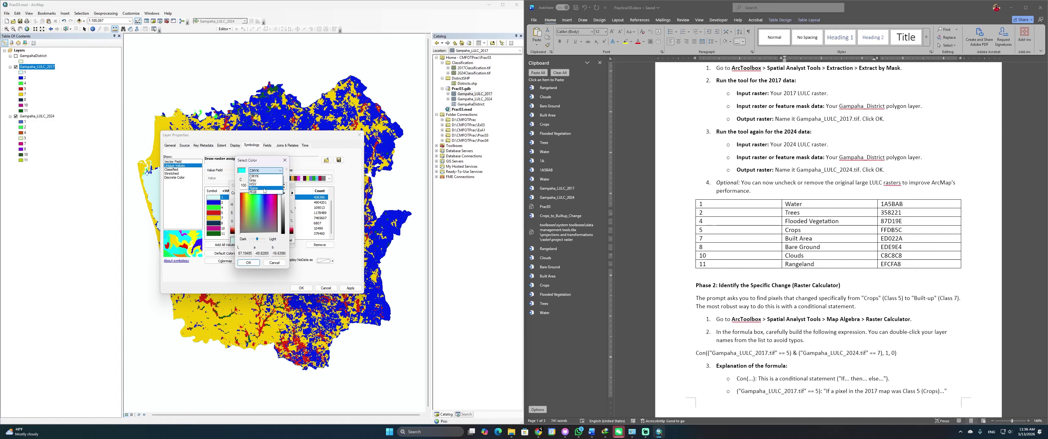
pyautogui.click(262, 188)
pyautogui.click(267, 170)
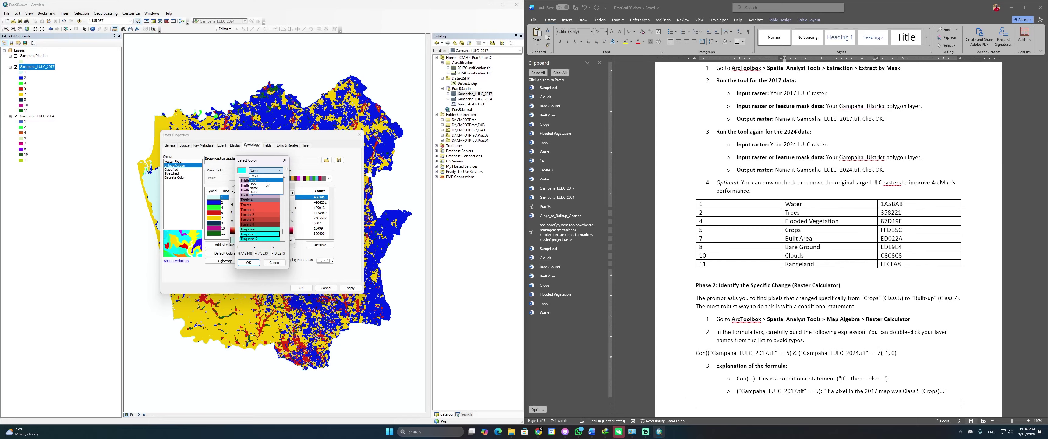
pyautogui.click(267, 184)
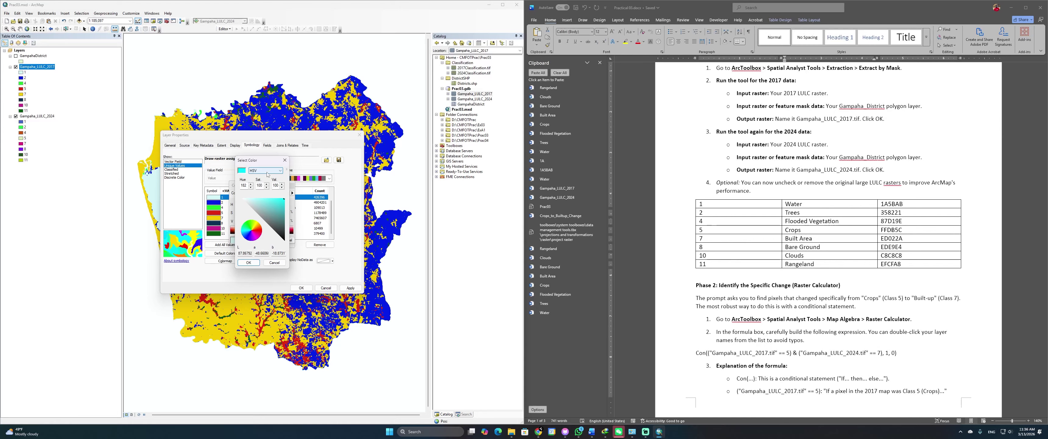
pyautogui.click(267, 174)
pyautogui.click(266, 179)
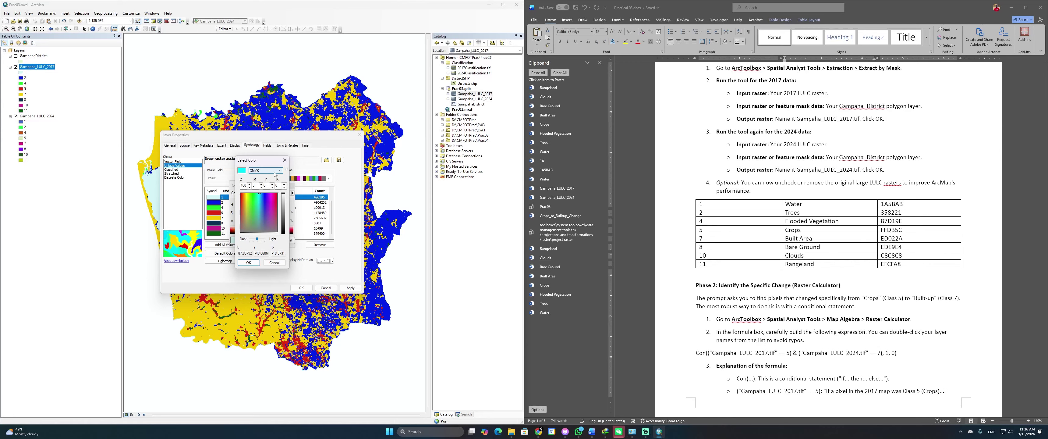
pyautogui.click(274, 171)
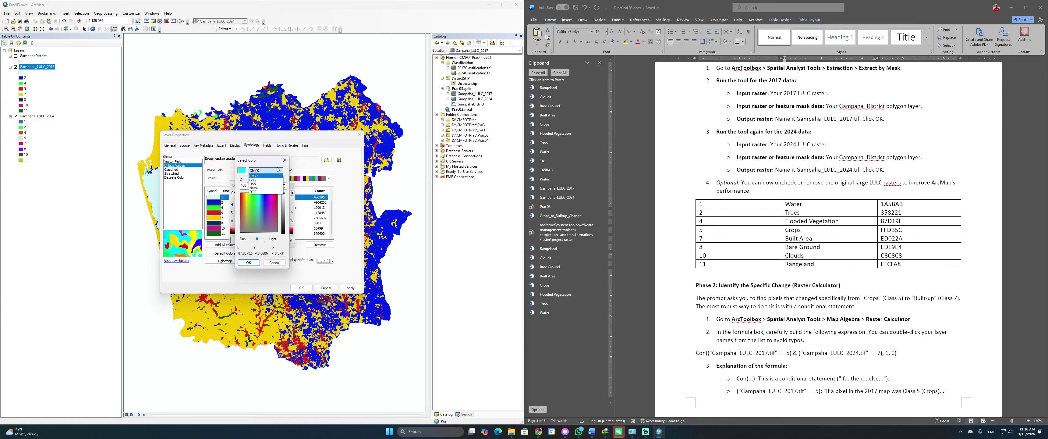
pyautogui.click(284, 163)
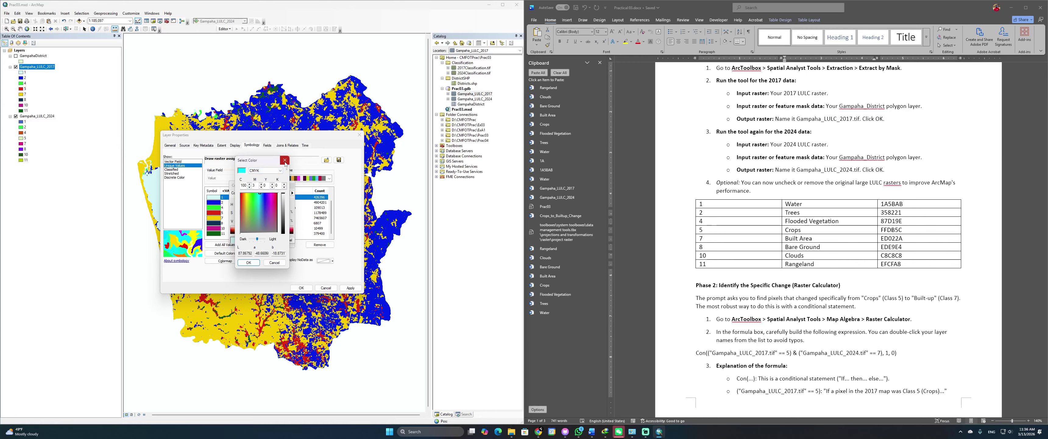
pyautogui.click(285, 161)
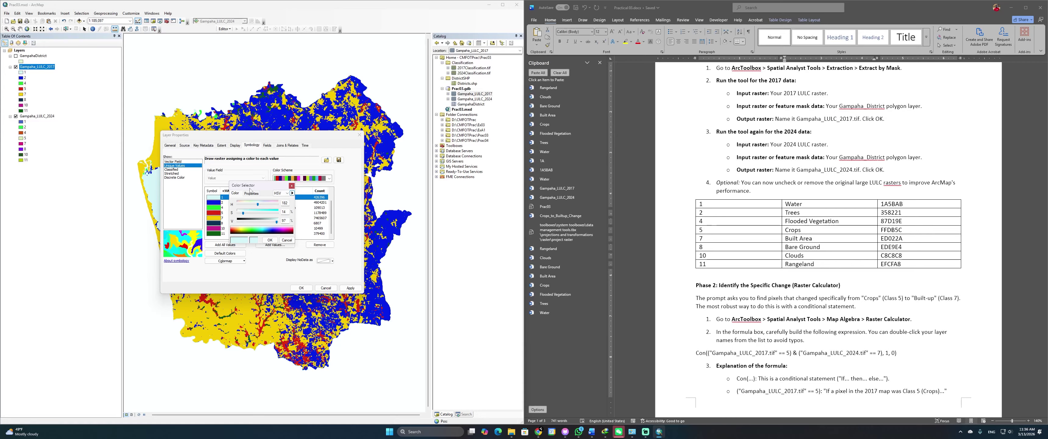
pyautogui.click(291, 185)
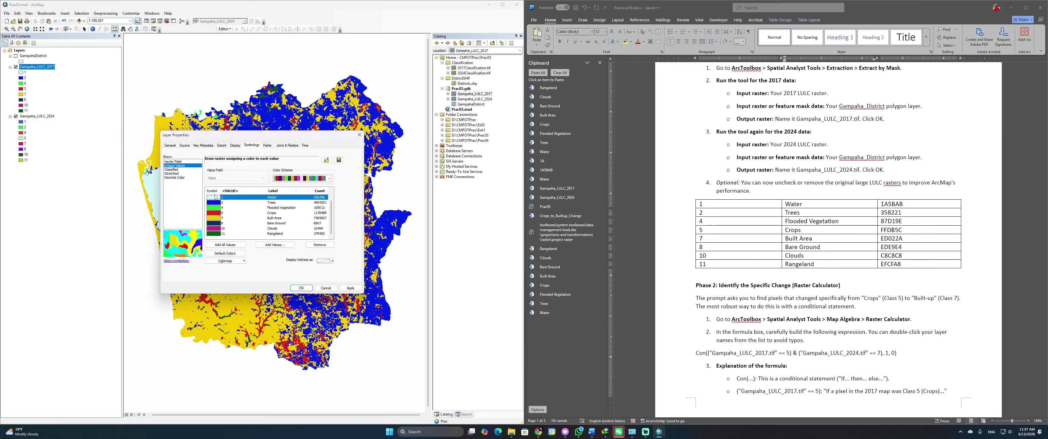
# Colour the Water class of Gampaha_LULC_2017 blue and its Trees class bright green
pyautogui.click(215, 199)
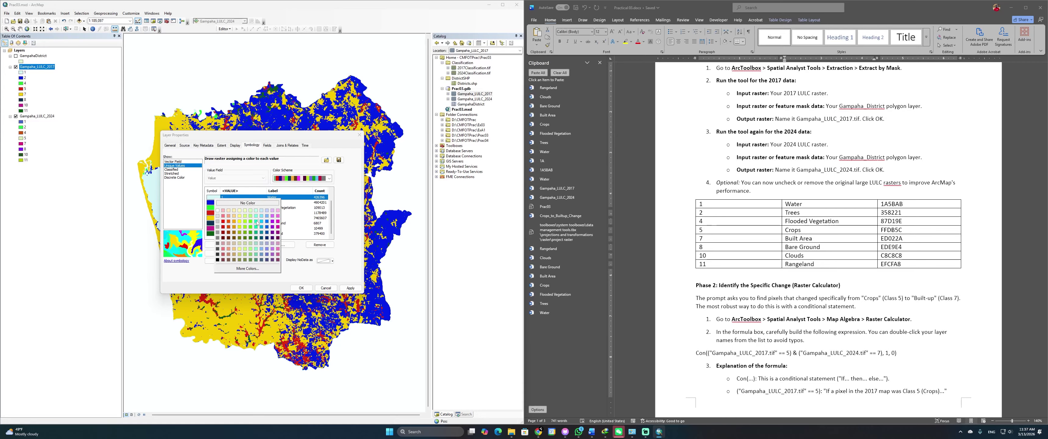
pyautogui.click(257, 223)
pyautogui.click(211, 206)
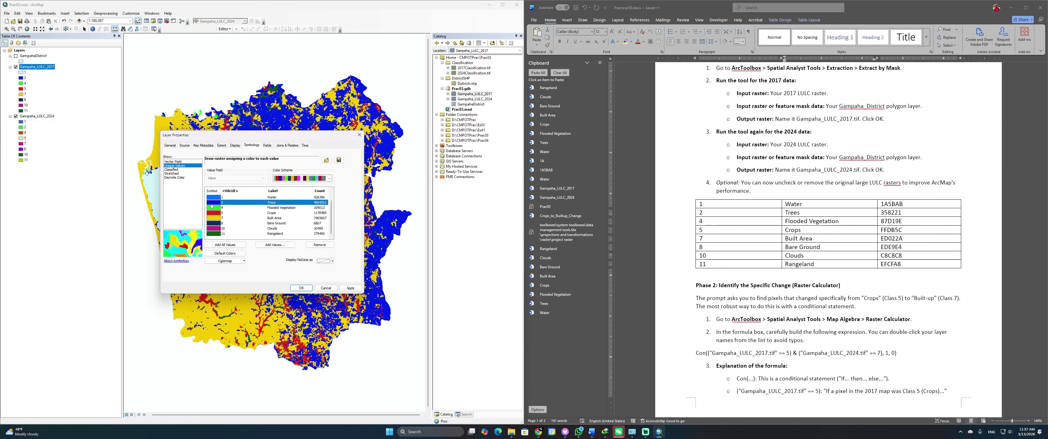
pyautogui.click(211, 203)
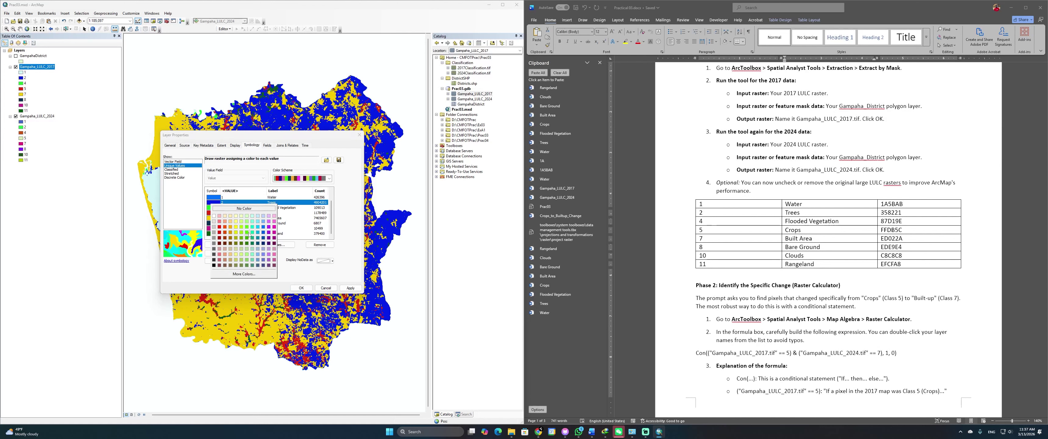
pyautogui.click(249, 235)
pyautogui.click(218, 208)
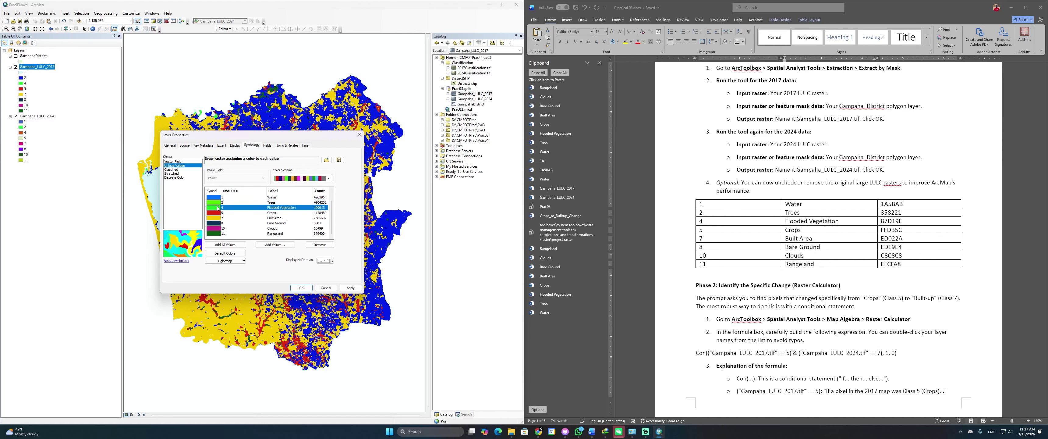
pyautogui.click(213, 202)
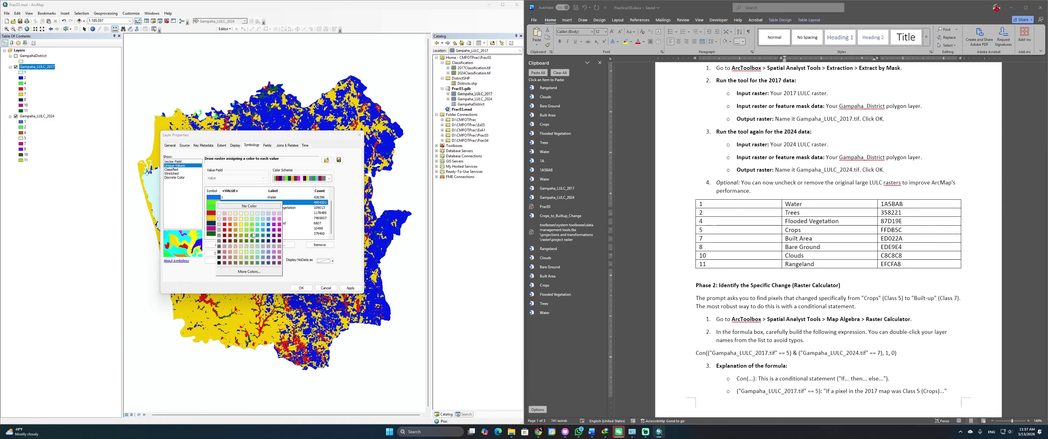
pyautogui.click(253, 235)
# Colour the Flooded Vegetation class light aqua and the Crops class light yellow
pyautogui.click(216, 208)
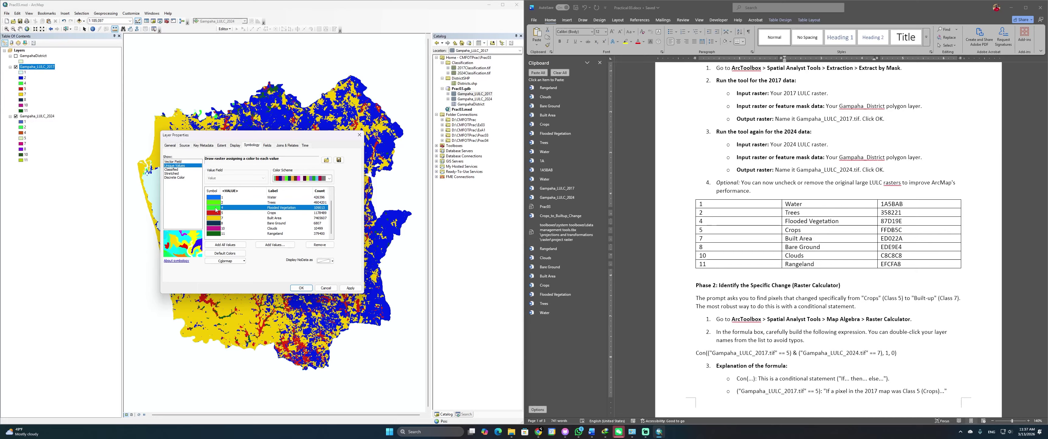
pyautogui.click(216, 209)
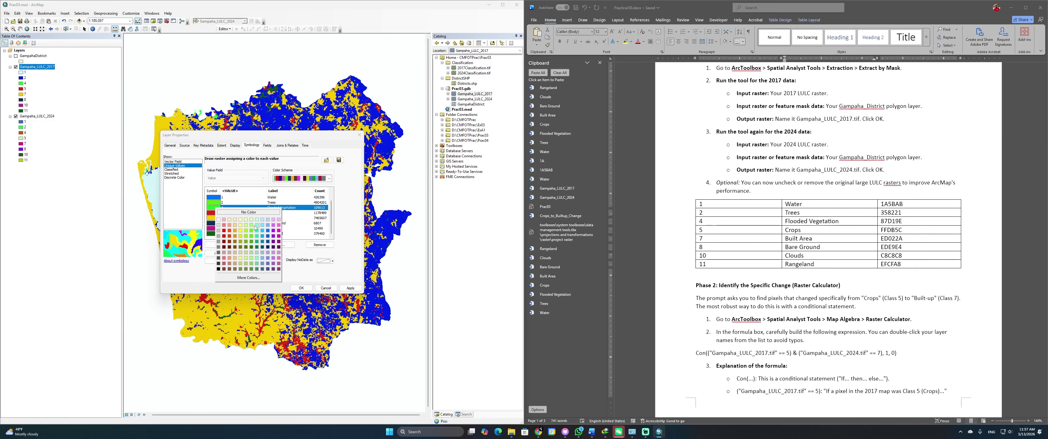
pyautogui.click(255, 227)
pyautogui.click(214, 214)
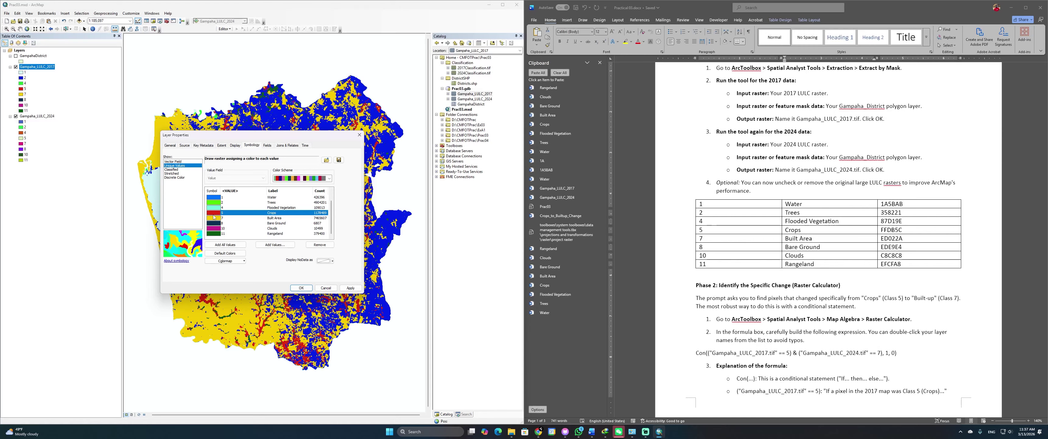
pyautogui.click(213, 214)
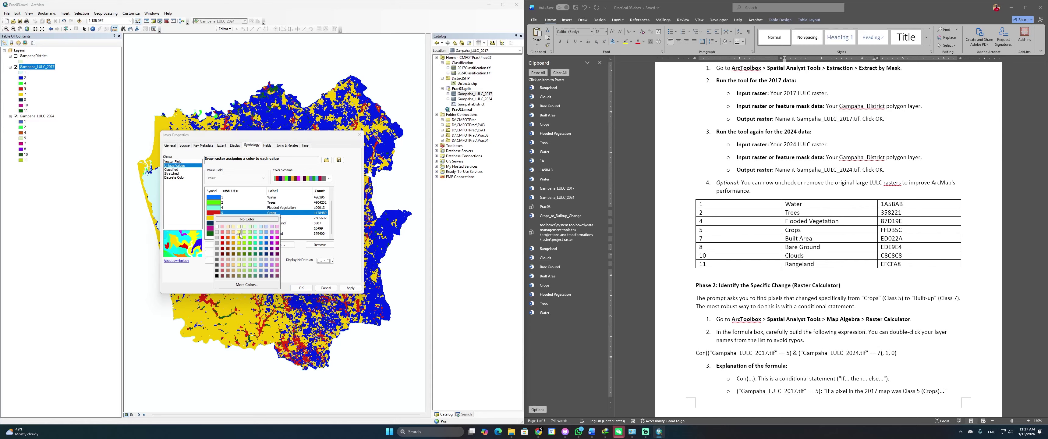
pyautogui.click(240, 234)
# Colour the Built Area class red and the Bare Ground class light pink
pyautogui.click(214, 218)
pyautogui.click(214, 218)
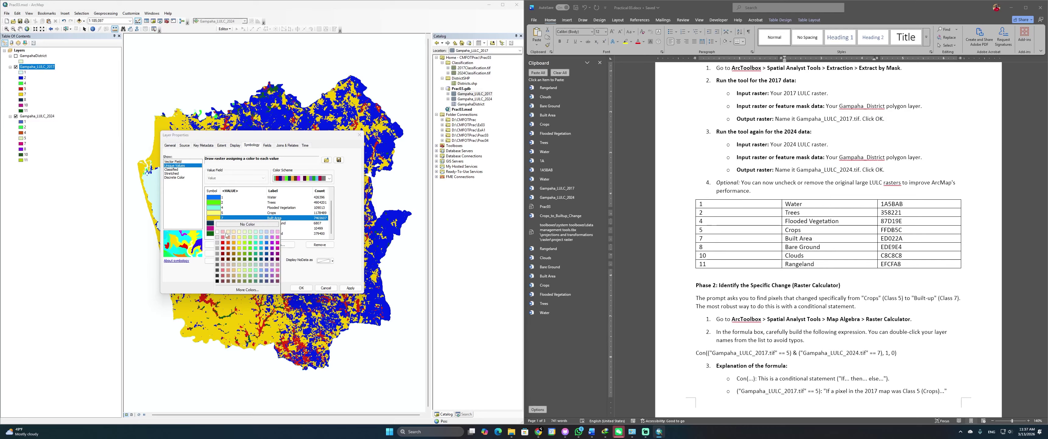
pyautogui.click(222, 243)
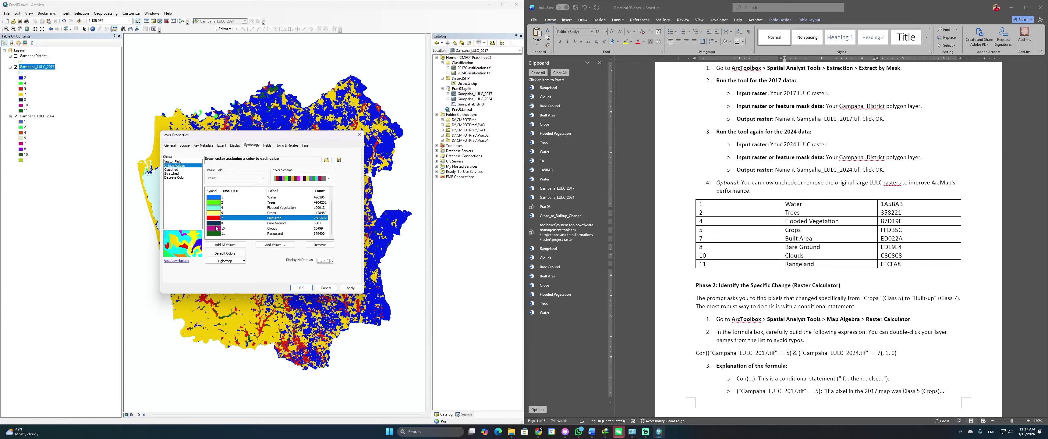
pyautogui.click(216, 223)
pyautogui.click(216, 223)
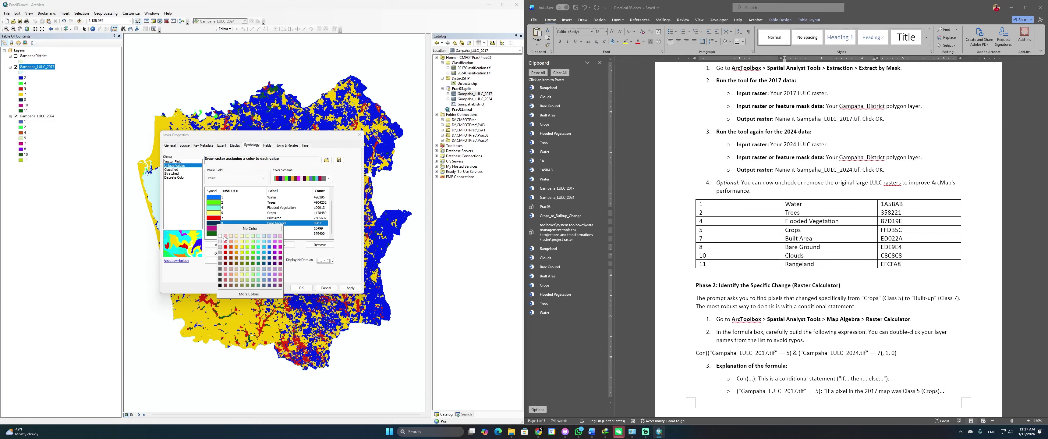
pyautogui.click(225, 236)
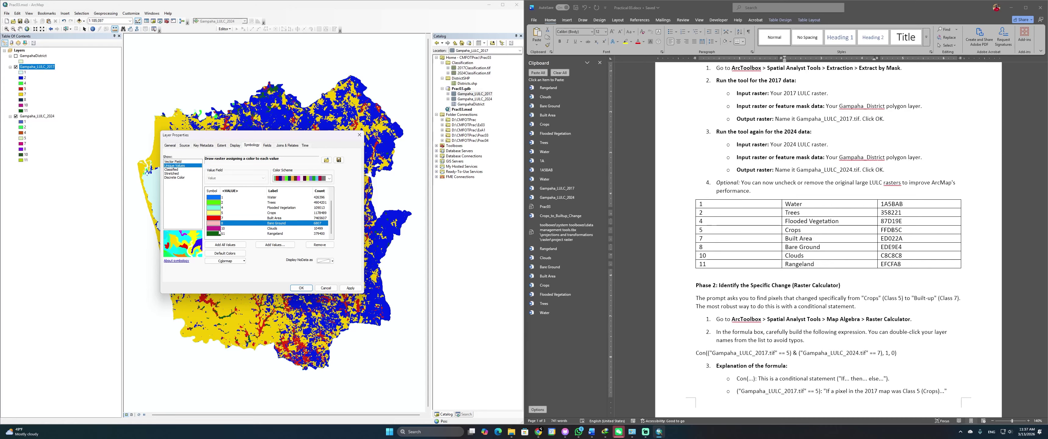
# Colour the Clouds class white and the Rangeland class brown
pyautogui.click(218, 228)
pyautogui.click(219, 228)
pyautogui.click(221, 240)
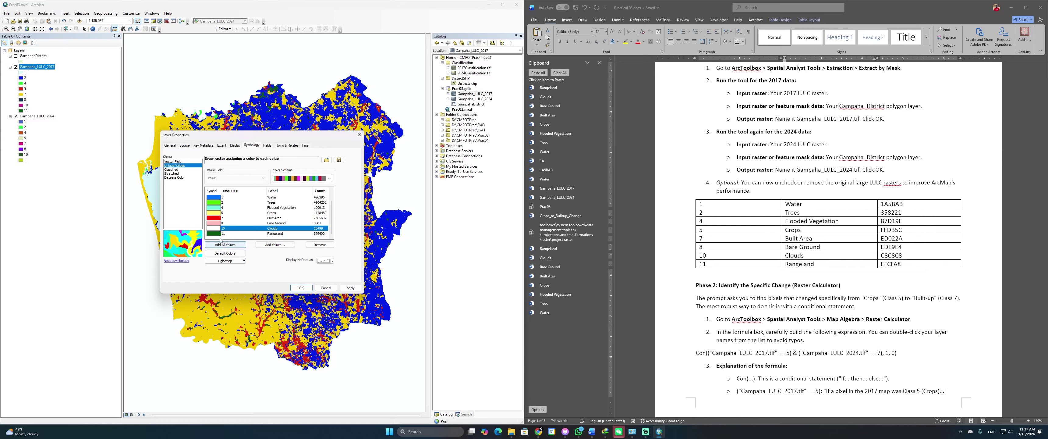
pyautogui.click(219, 234)
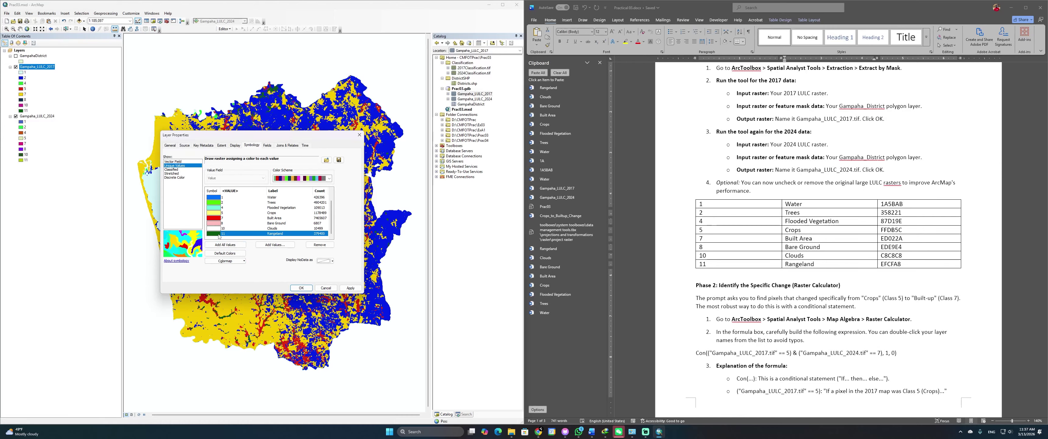
pyautogui.click(218, 234)
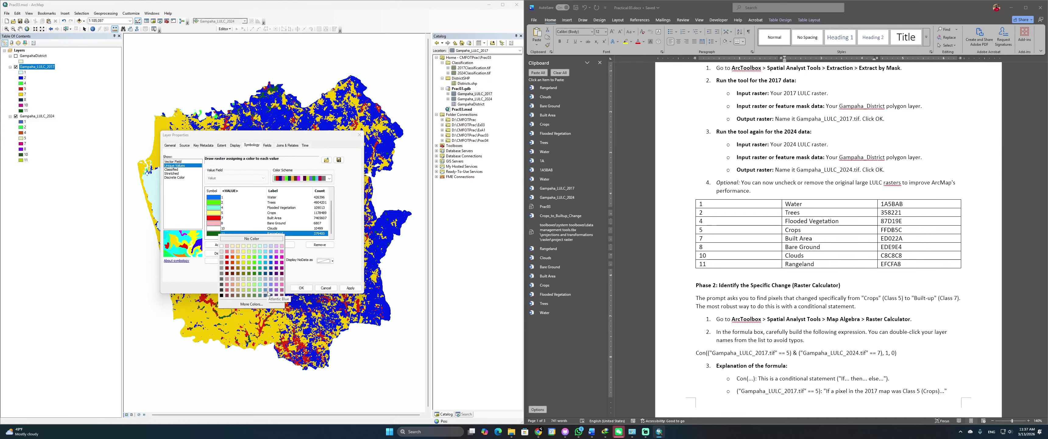
pyautogui.click(239, 296)
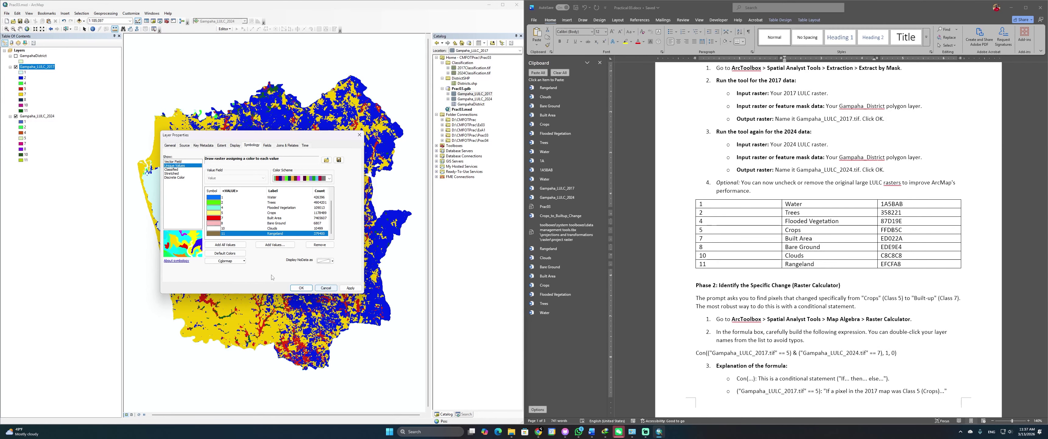
# Export the class colours as the colormap file Gampaha_LULC_2017.clr in Prac03.gdb and apply the symbology to the 2017 layer
pyautogui.click(225, 261)
pyautogui.click(240, 275)
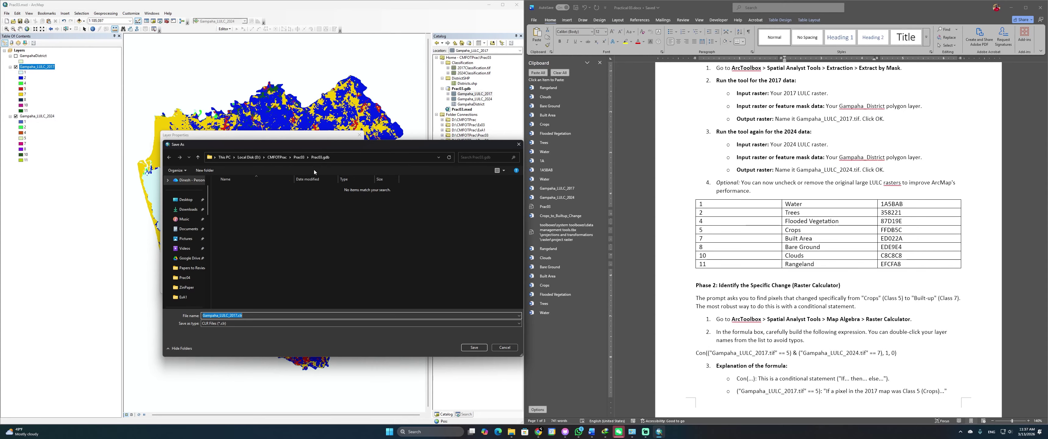
pyautogui.click(468, 346)
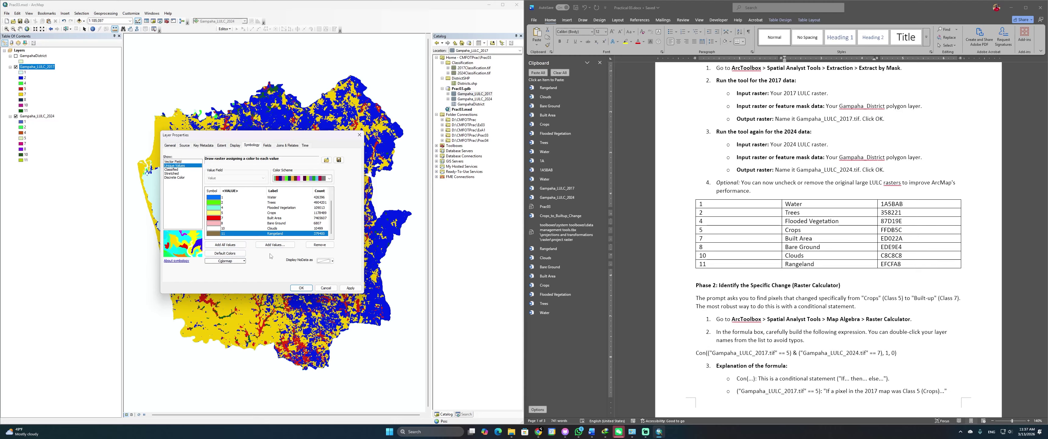
pyautogui.click(305, 289)
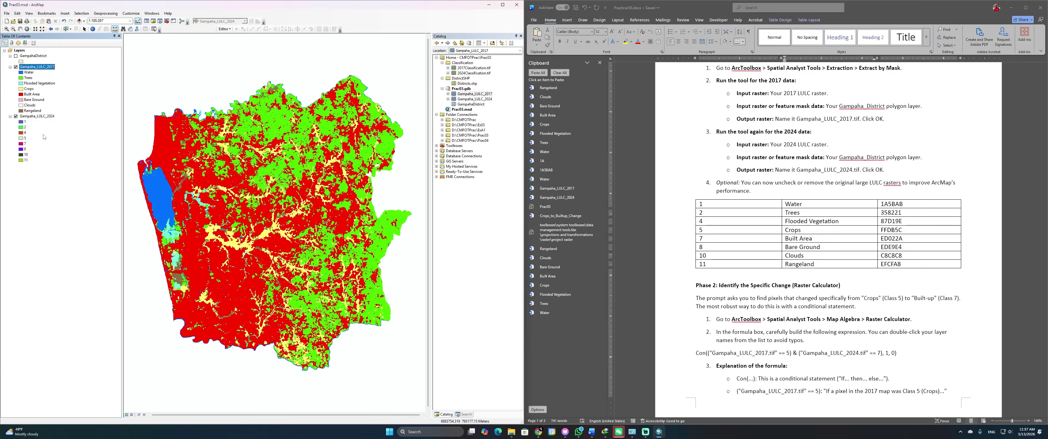
# Import the colormap Gampaha_LULC_2017.clr into the symbology of the Gampaha_LULC_2024 layer
pyautogui.click(38, 116)
pyautogui.rightClick(38, 117)
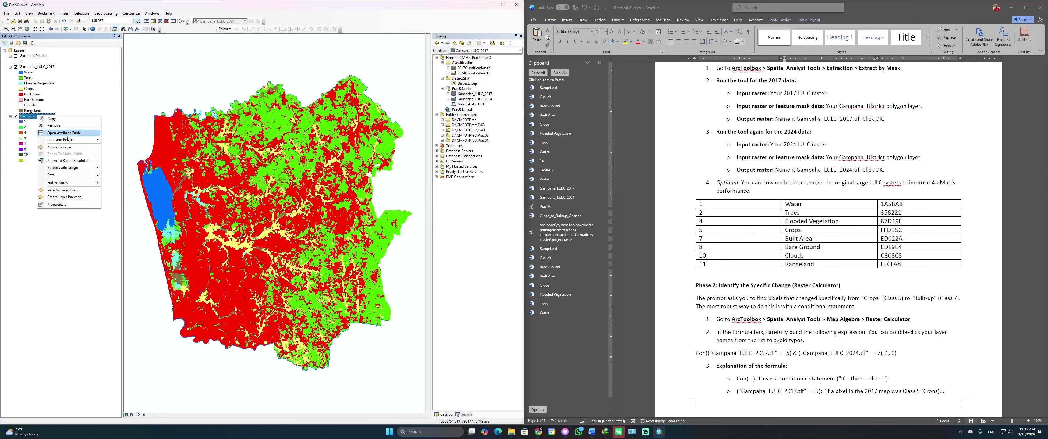
pyautogui.click(76, 205)
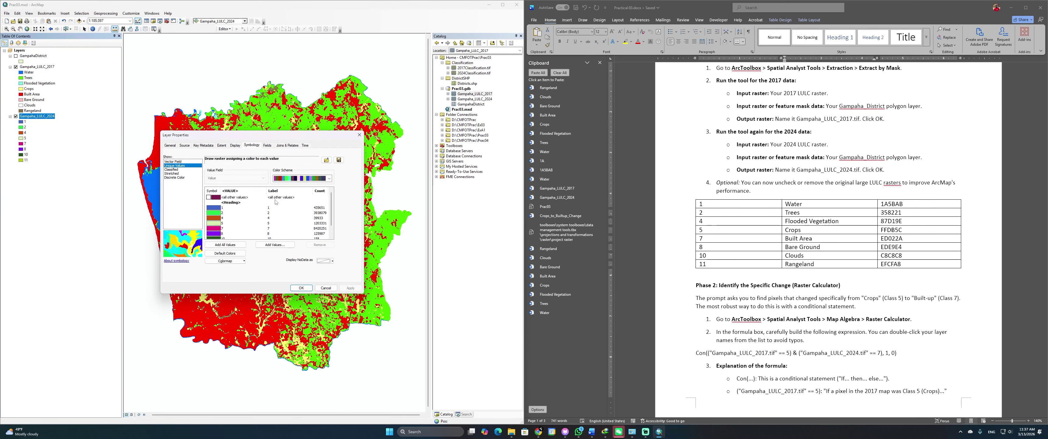
pyautogui.click(235, 262)
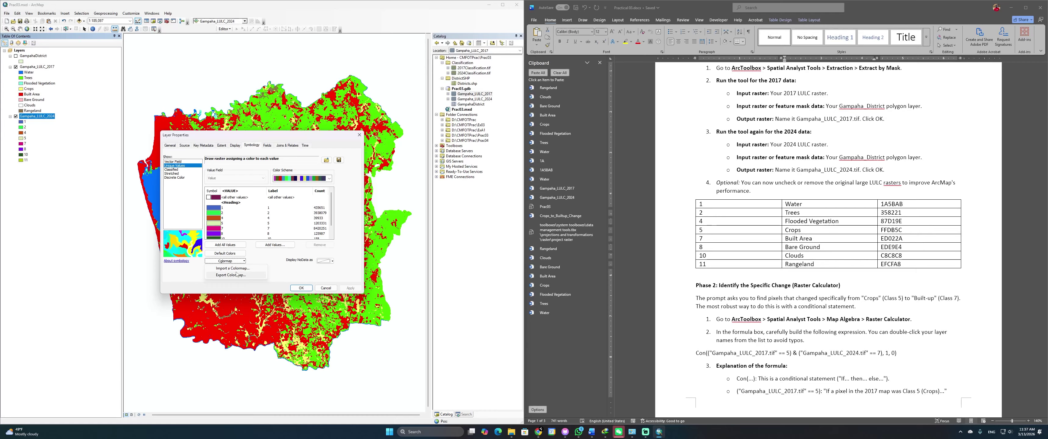
pyautogui.click(246, 268)
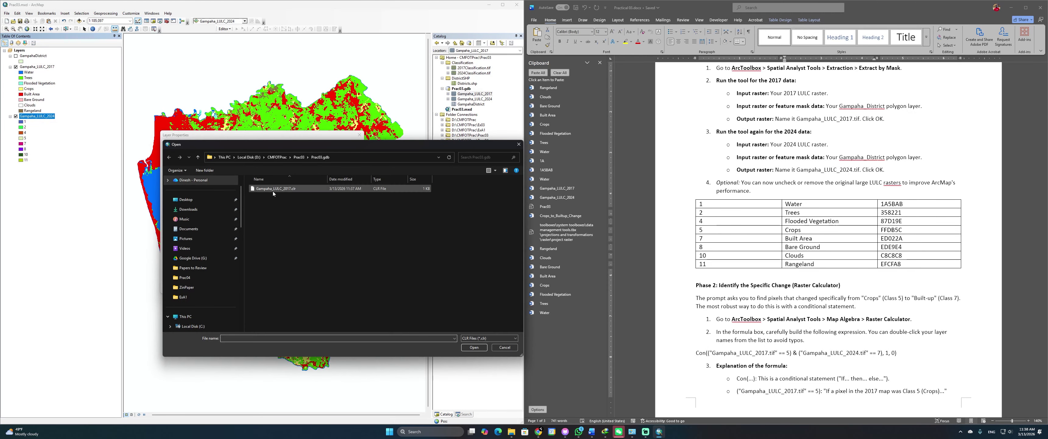
pyautogui.click(273, 190)
pyautogui.click(472, 346)
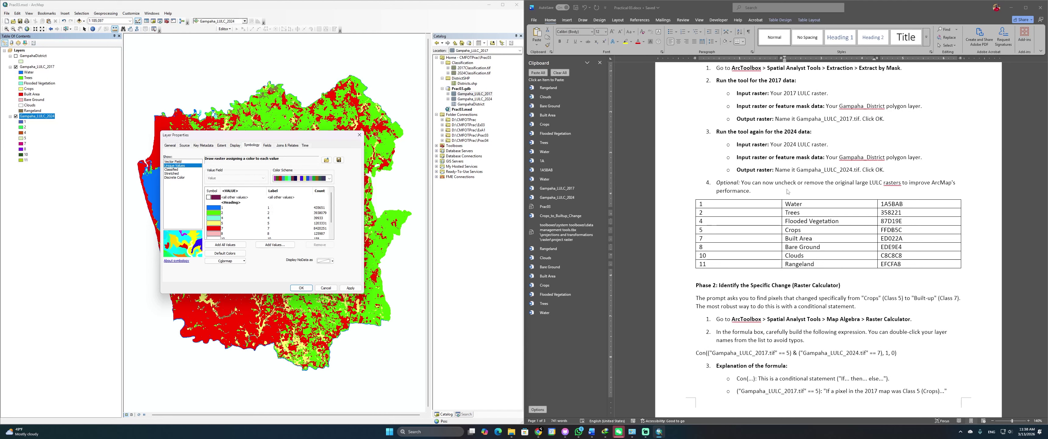
# Label value 1 of the 2024 layer as Water and value 2 as Trees, copying the names from the class table
pyautogui.doubleClick(794, 204)
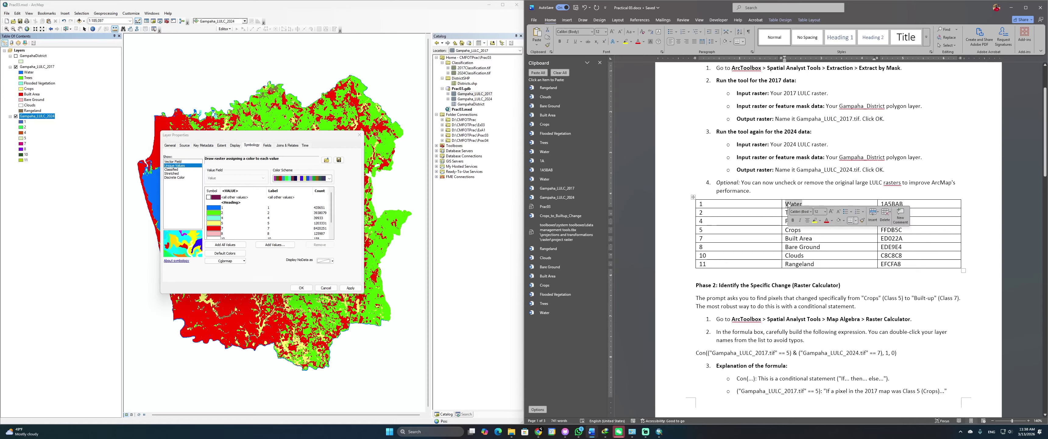
pyautogui.hotkey('ctrl', 'c')
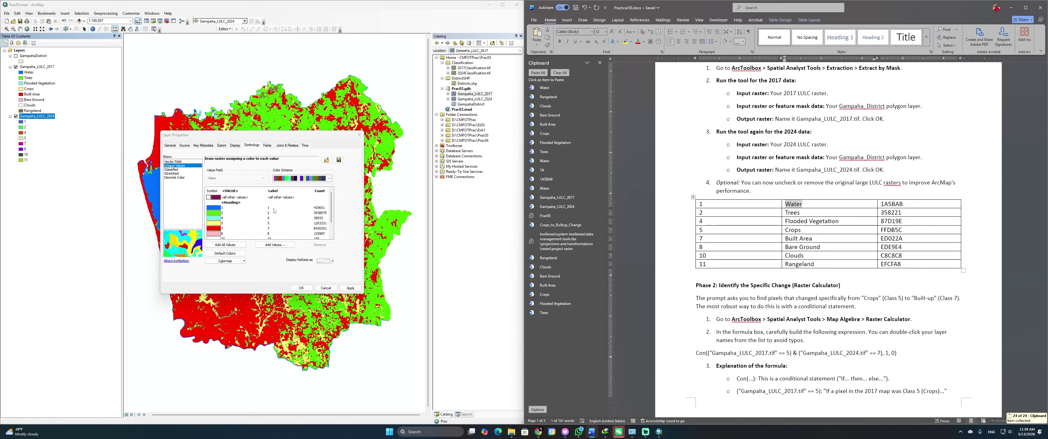
pyautogui.doubleClick(272, 207)
pyautogui.hotkey('ctrl', 'v')
pyautogui.click(806, 218)
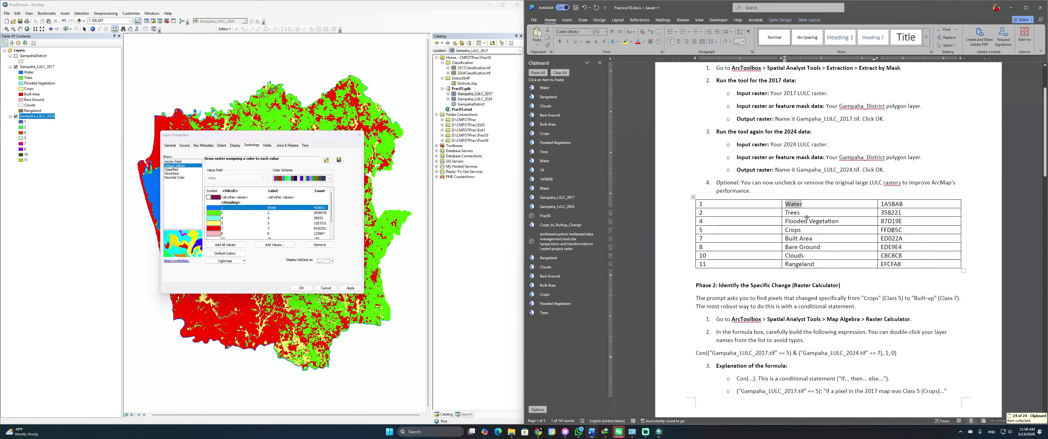
pyautogui.click(786, 214)
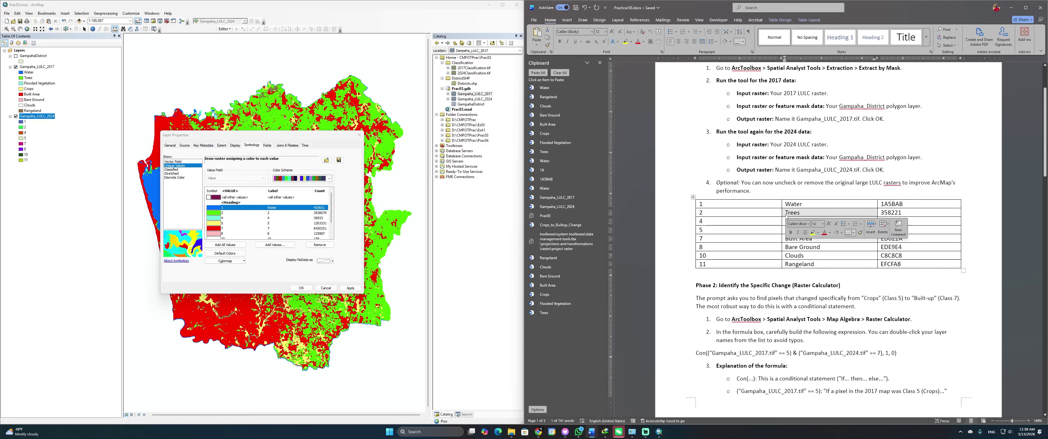
pyautogui.hotkey('ctrl', 'c')
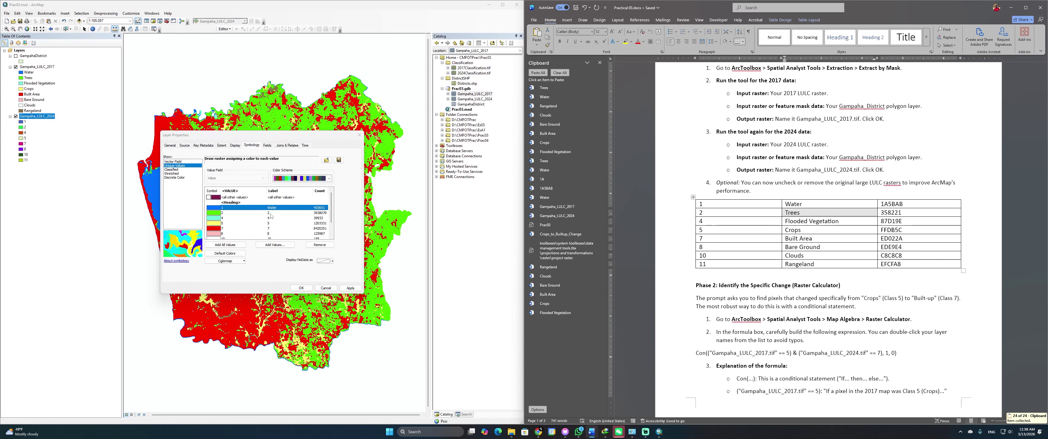
pyautogui.doubleClick(271, 213)
pyautogui.hotkey('ctrl', 'v')
# Label value 4 of the 2024 layer as Flooded Vegetation and value 5 as Crops, using the names in the class table
pyautogui.click(830, 220)
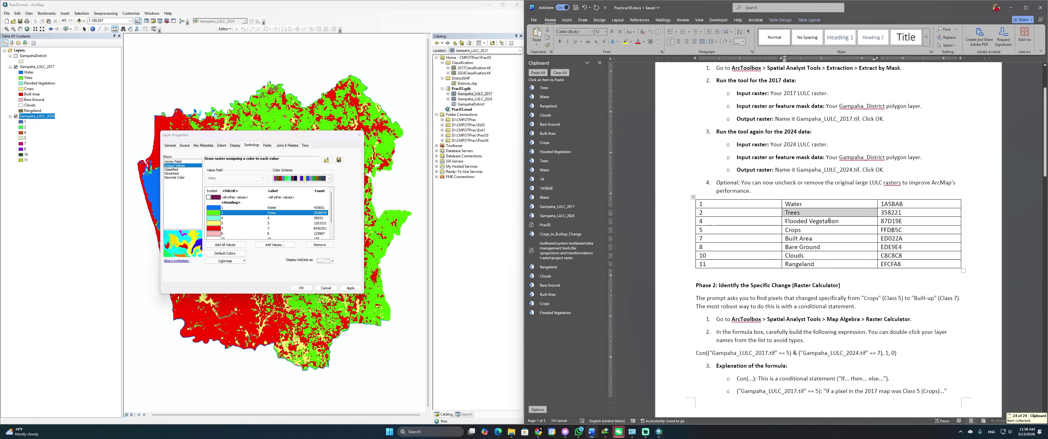
pyautogui.tripleClick(843, 224)
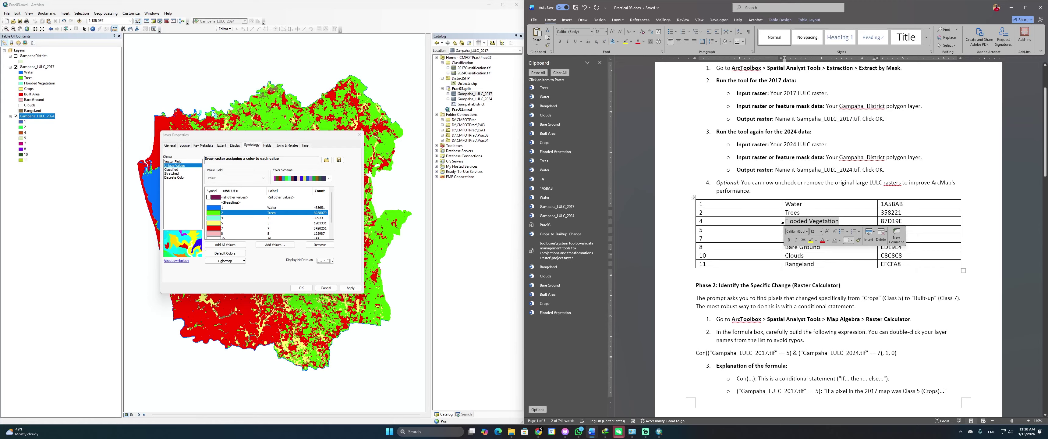
pyautogui.hotkey('ctrl', 'c')
pyautogui.doubleClick(269, 218)
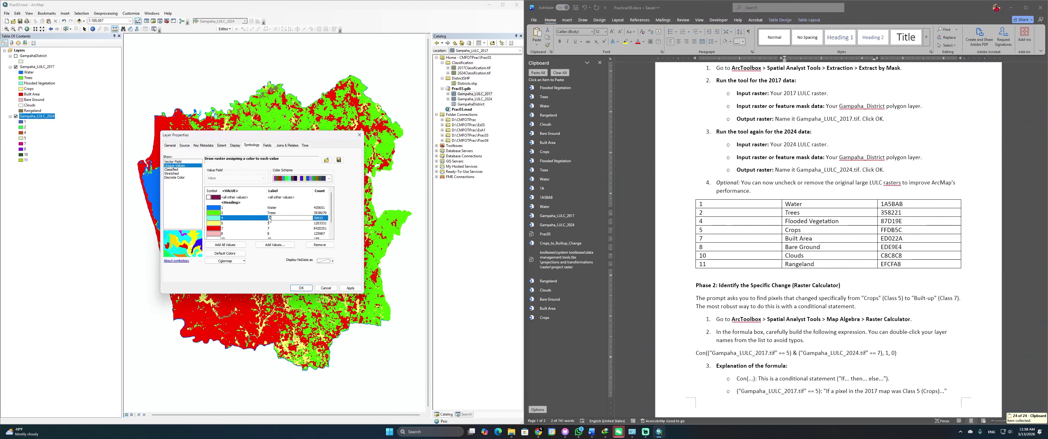
pyautogui.hotkey('ctrl', 'v')
pyautogui.click(804, 230)
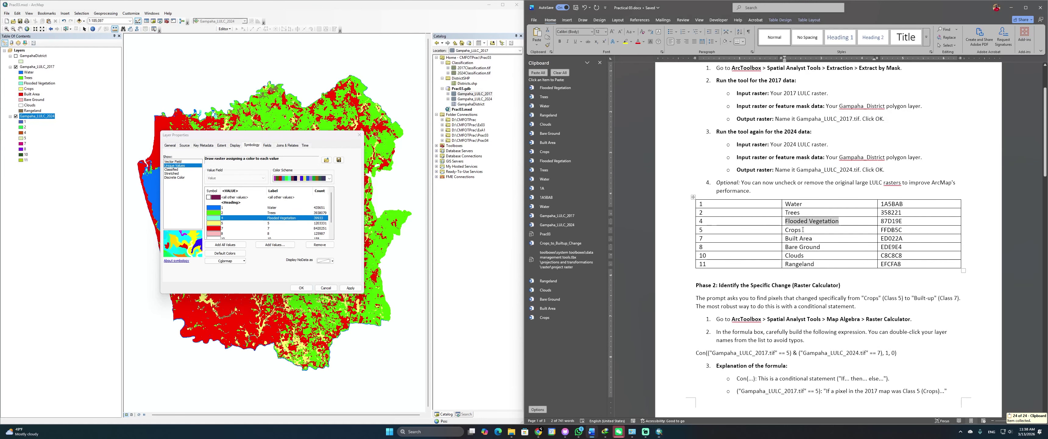
pyautogui.doubleClick(804, 231)
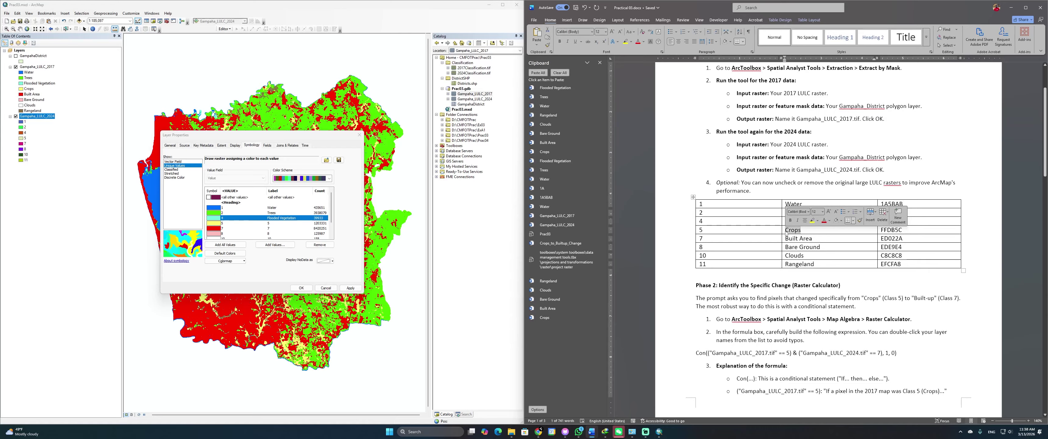
pyautogui.hotkey('ctrl', 'c')
pyautogui.doubleClick(270, 223)
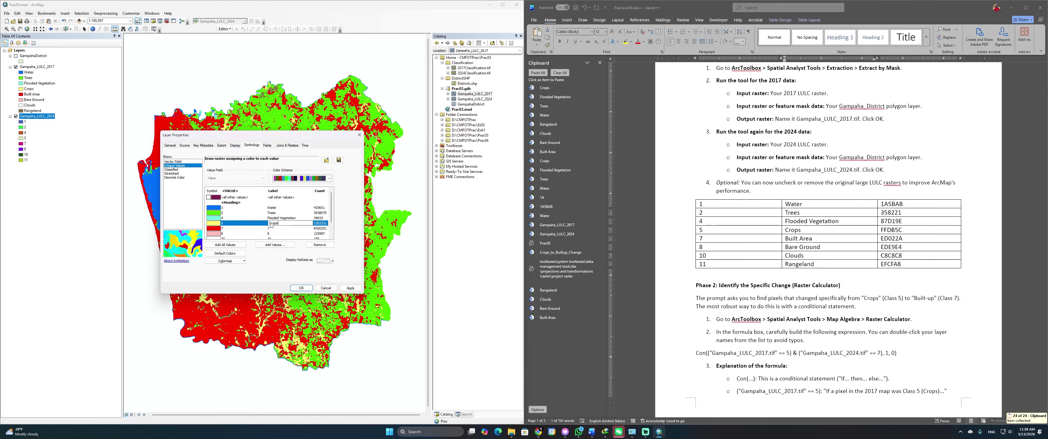
# Label value 7 of the 2024 layer as Built Area and value 8 as Bare Ground from the class table
pyautogui.click(829, 246)
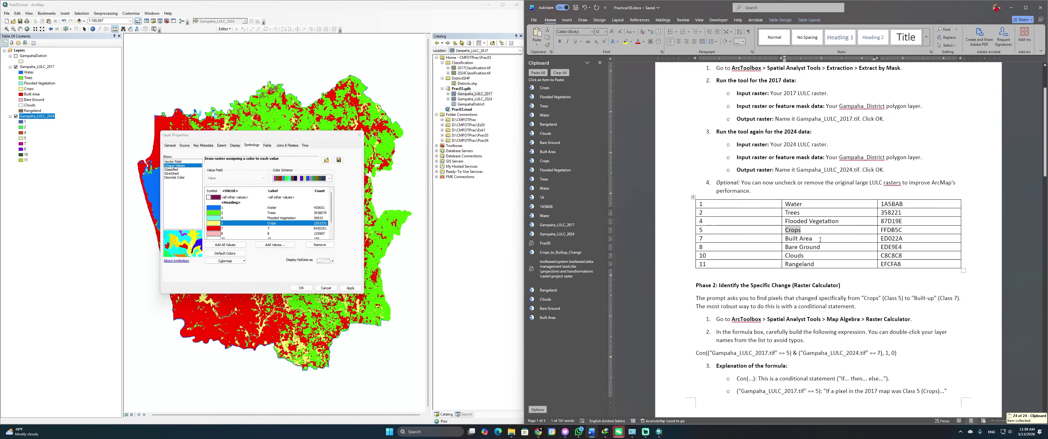
pyautogui.moveTo(812, 239); pyautogui.dragTo(786, 239)
pyautogui.hotkey('ctrl', 'c')
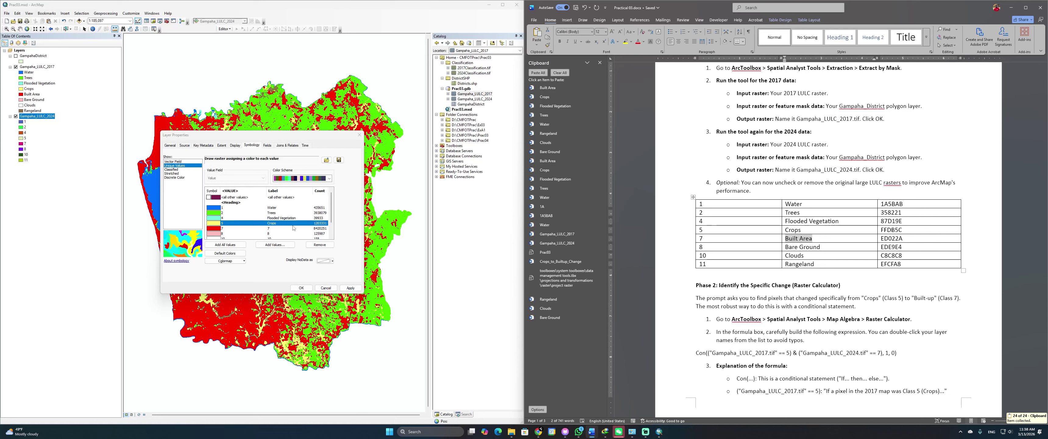
pyautogui.doubleClick(269, 228)
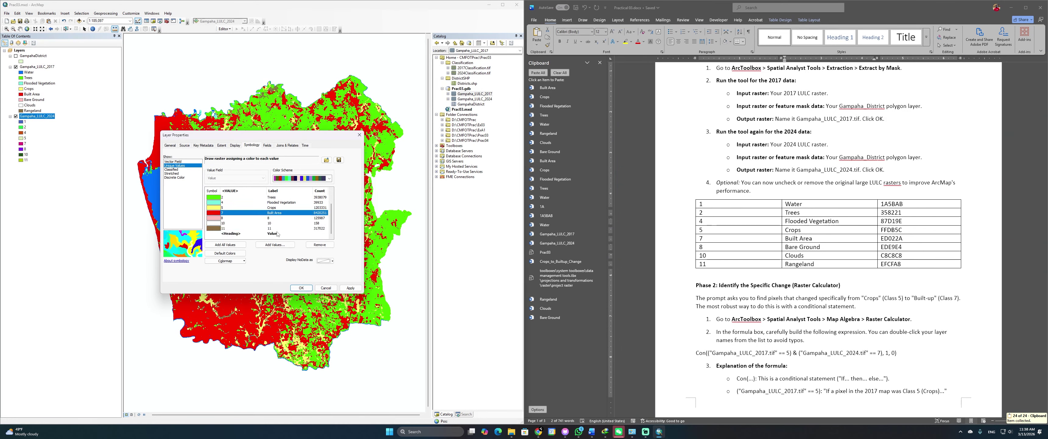
pyautogui.hotkey('ctrl', 'v')
pyautogui.press('Return')
pyautogui.click(823, 246)
pyautogui.moveTo(821, 247); pyautogui.dragTo(785, 248)
pyautogui.hotkey('ctrl', 'c')
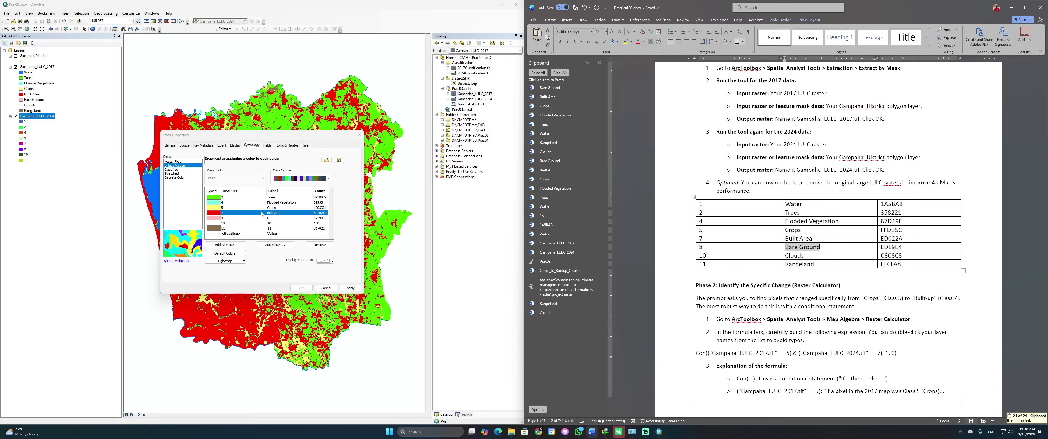
pyautogui.doubleClick(275, 220)
pyautogui.hotkey('ctrl', 'v')
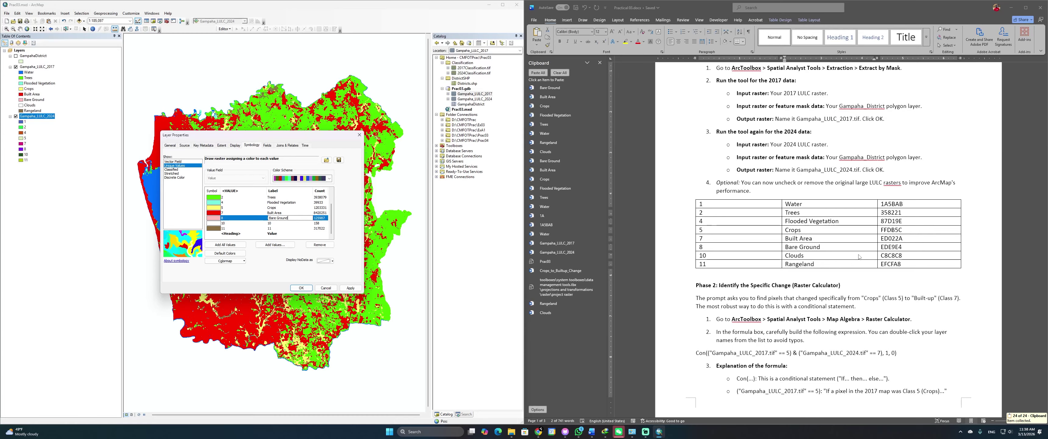
# Label value 10 of the 2024 layer as Clouds, copying the name from the class table
pyautogui.click(809, 255)
pyautogui.moveTo(806, 255); pyautogui.dragTo(785, 255)
pyautogui.hotkey('ctrl', 'c')
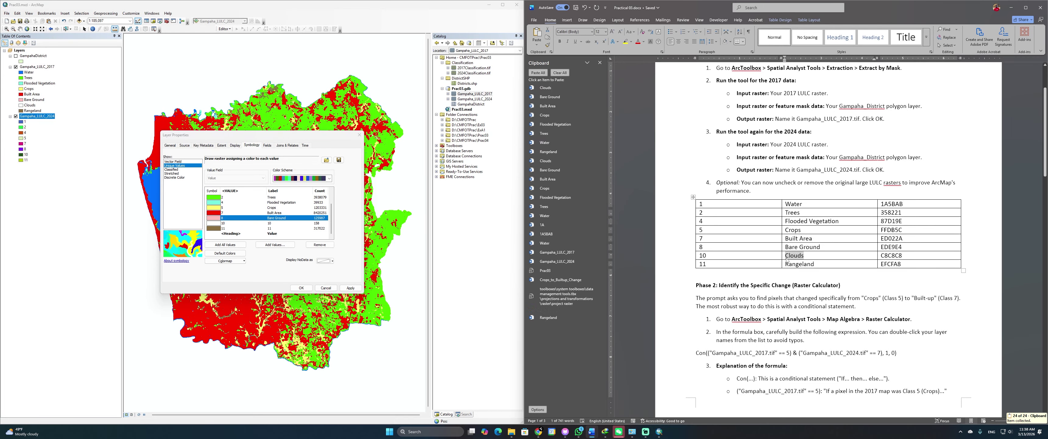
pyautogui.doubleClick(270, 228)
pyautogui.hotkey('ctrl', 'v')
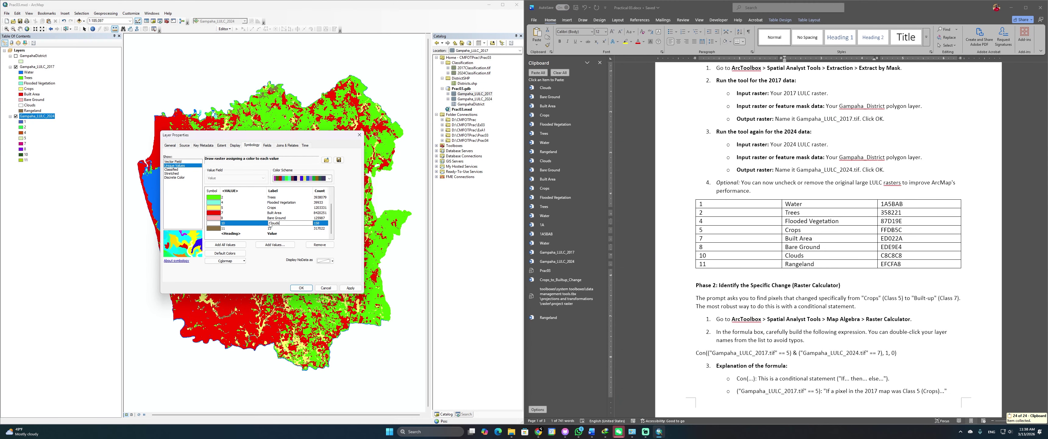
# Label value 11 of the 2024 layer as Rangeland and accept the layer's symbology changes
pyautogui.click(816, 264)
pyautogui.moveTo(816, 264); pyautogui.dragTo(786, 268)
pyautogui.click(796, 265)
pyautogui.hotkey('ctrl', 'c')
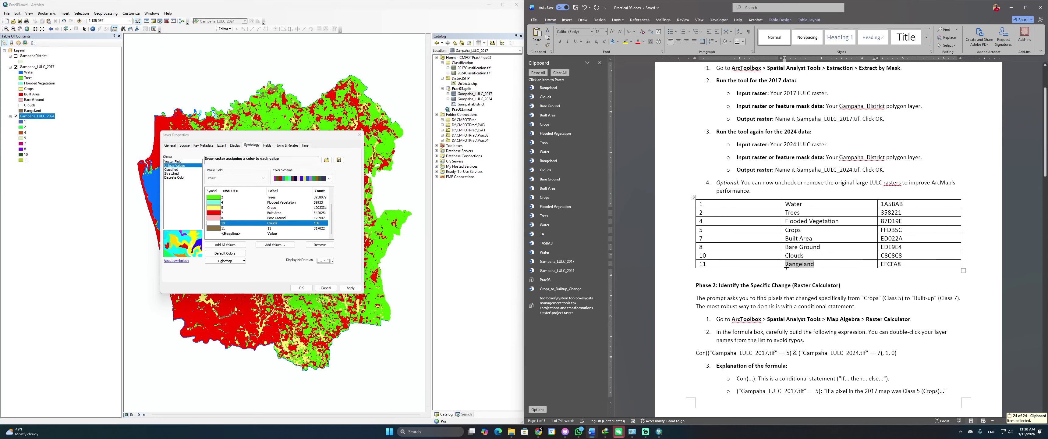
pyautogui.doubleClick(271, 228)
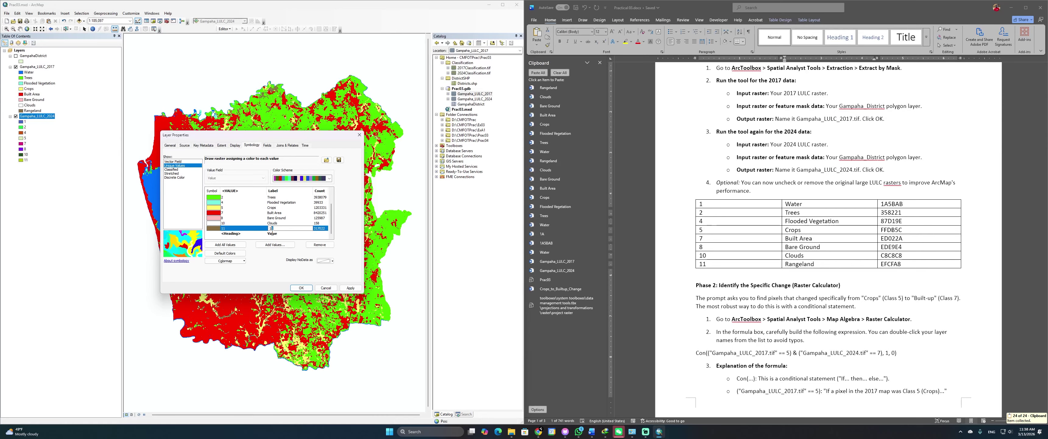
pyautogui.hotkey('ctrl', 'v')
pyautogui.press('Return')
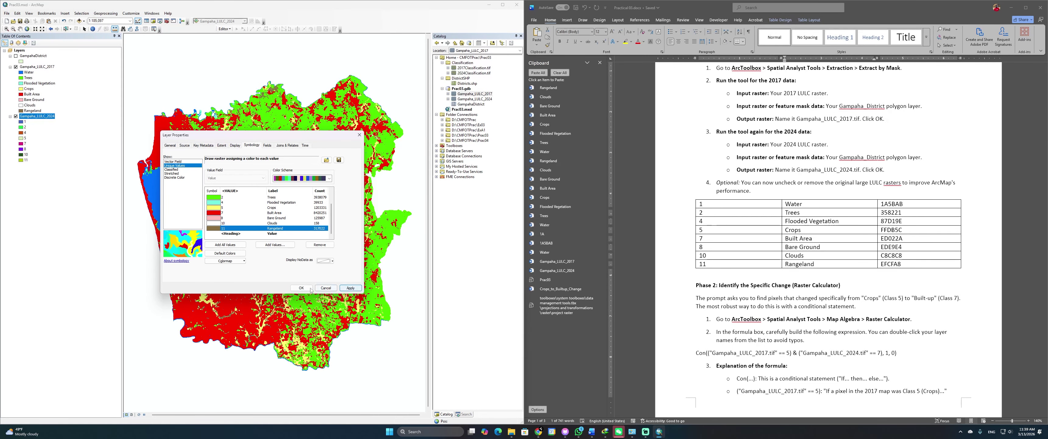
pyautogui.click(301, 288)
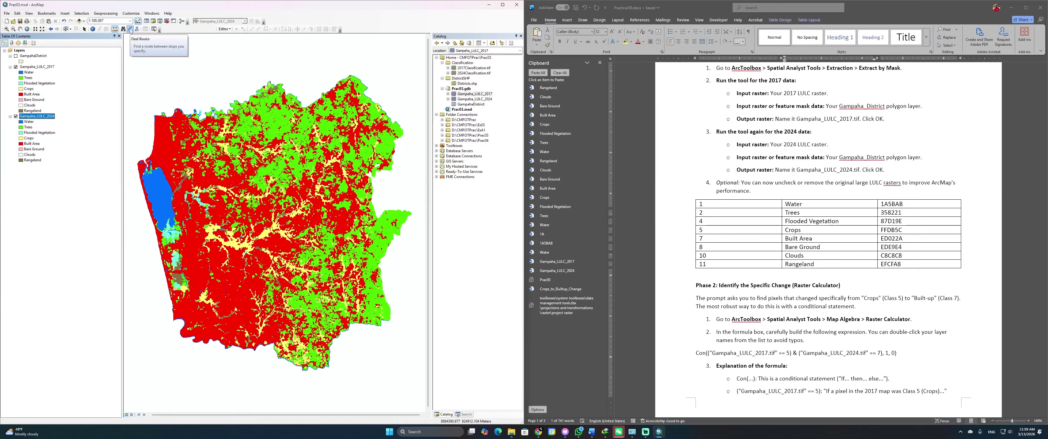
# Select the Gampaha_LULC_2017 layer and maximize the map window with the district enlarged in view
pyautogui.click(138, 21)
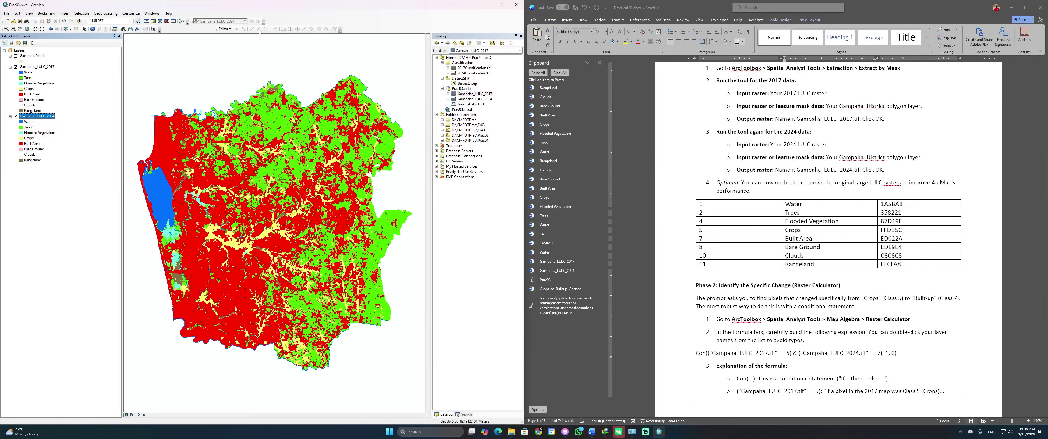
pyautogui.click(39, 67)
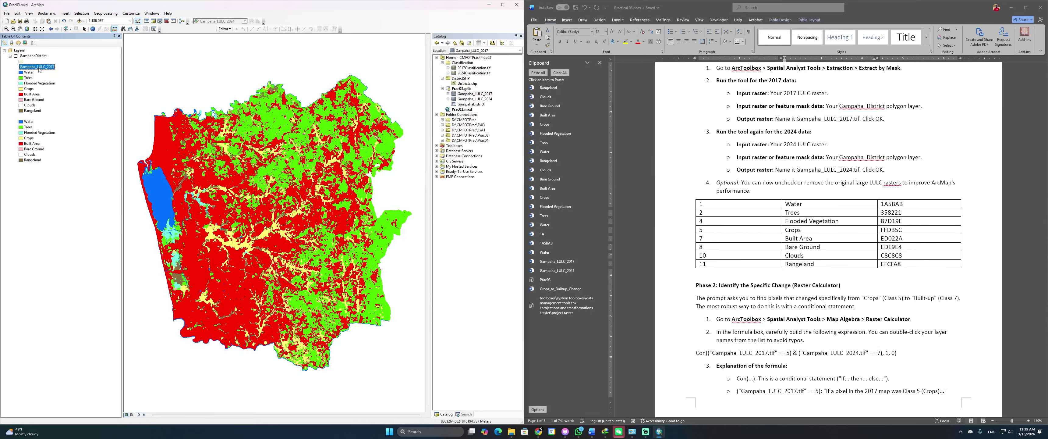
pyautogui.click(502, 4)
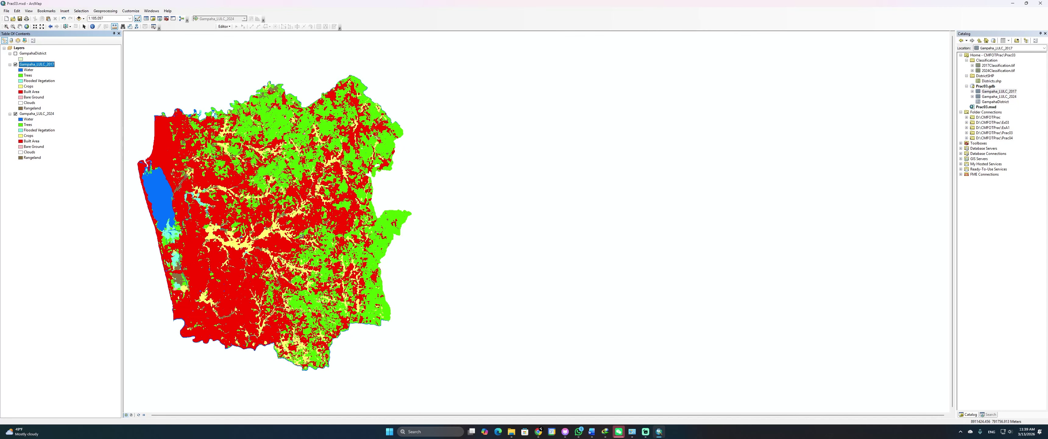
pyautogui.scroll(2, 232, 226)
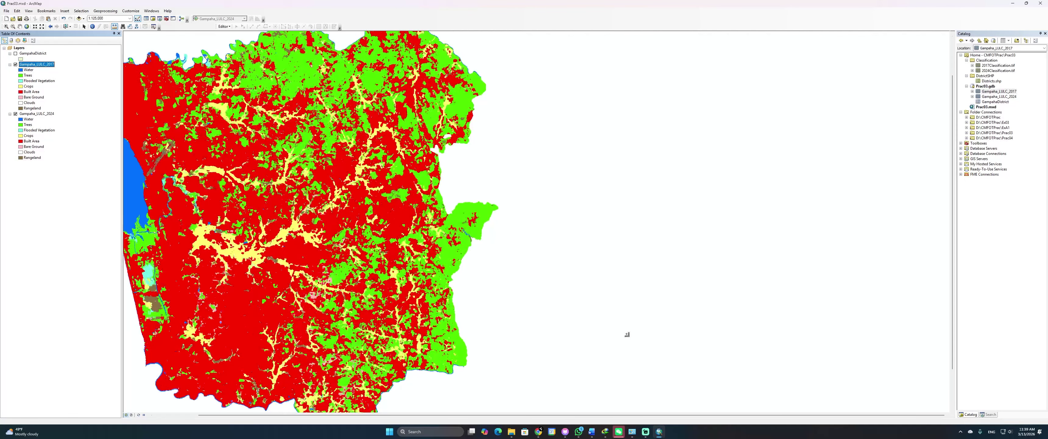
pyautogui.moveTo(780, 411); pyautogui.dragTo(733, 412)
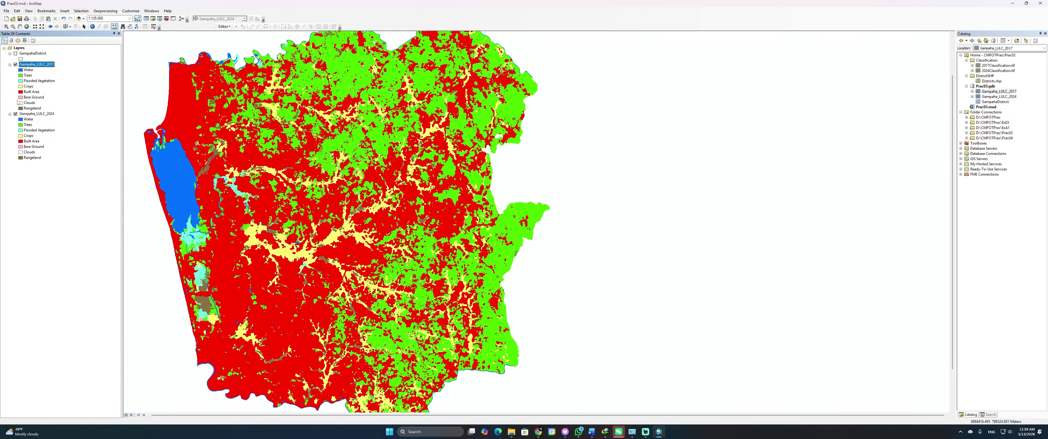
# Switch the Gampaha_LULC_2017 layer off and on repeatedly to compare it with the 2024 land cover, ending with it hidden
pyautogui.click(15, 64)
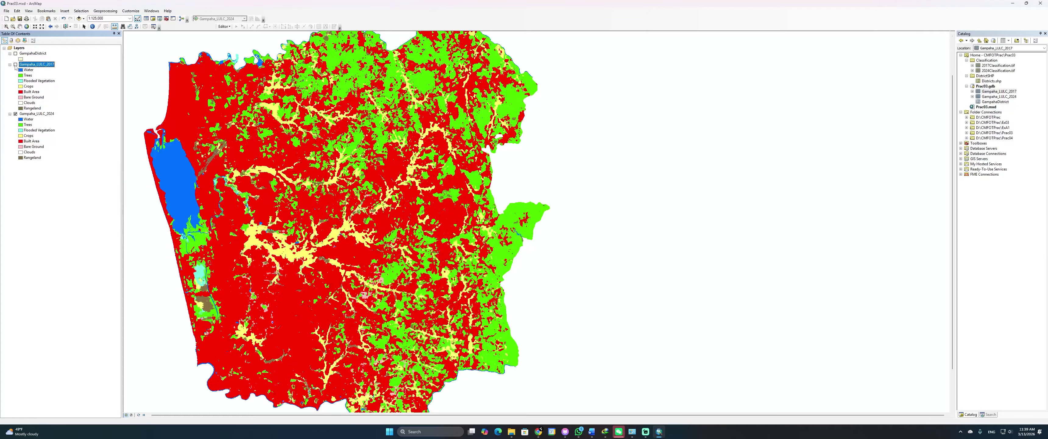
pyautogui.click(15, 64)
pyautogui.click(15, 65)
pyautogui.click(16, 65)
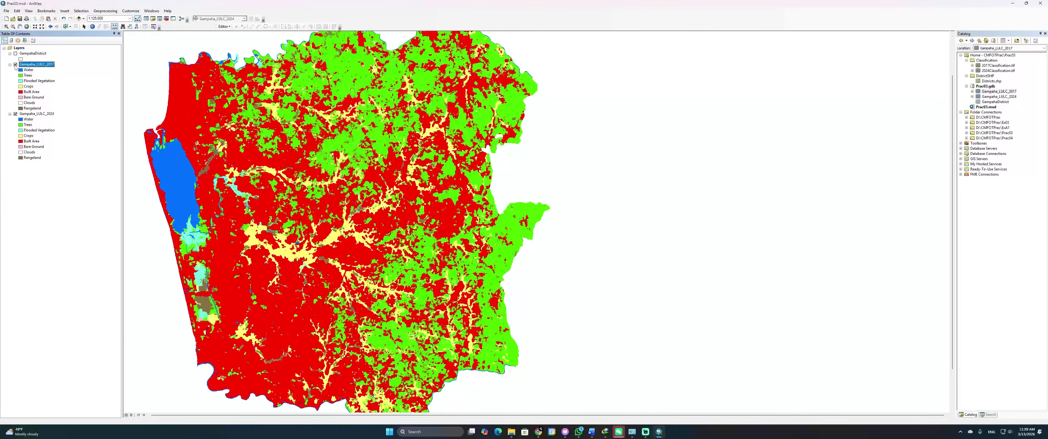
pyautogui.click(16, 64)
pyautogui.click(16, 65)
pyautogui.click(15, 64)
pyautogui.click(16, 65)
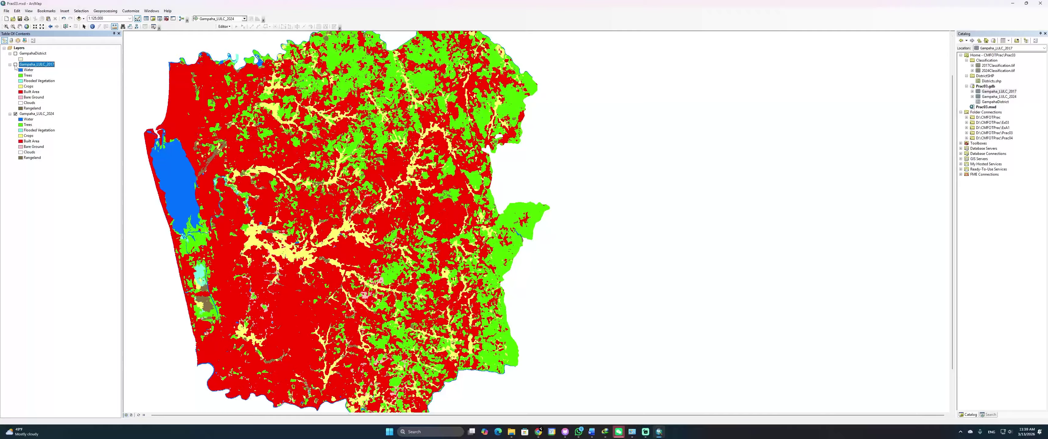
pyautogui.click(15, 64)
pyautogui.click(15, 64)
pyautogui.click(15, 64)
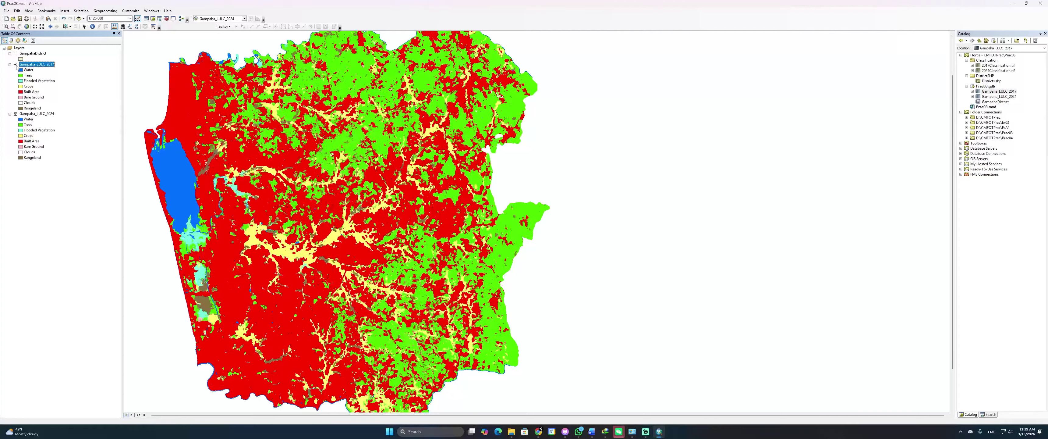
pyautogui.click(15, 64)
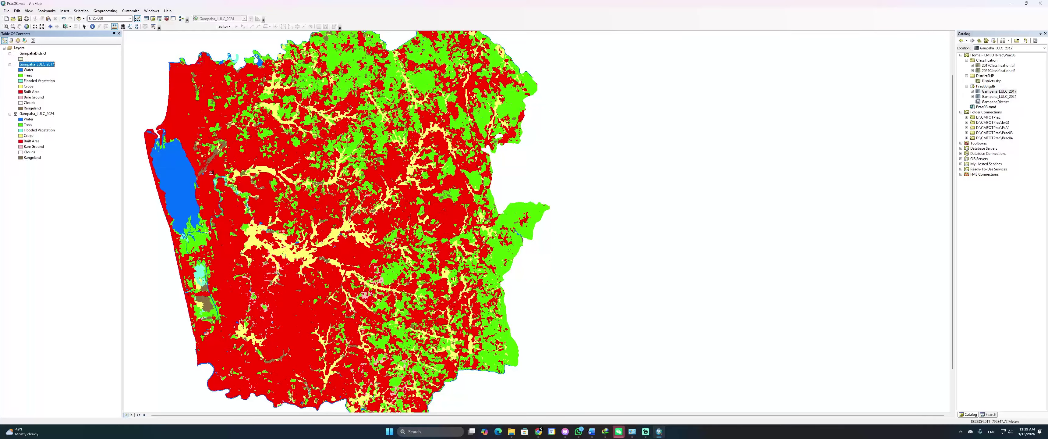
# Inspect the 2024 land cover close up in the middle of the district and return to the full extent
pyautogui.scroll(2, 226, 183)
pyautogui.scroll(-5, 226, 183)
pyautogui.scroll(-1, 225, 182)
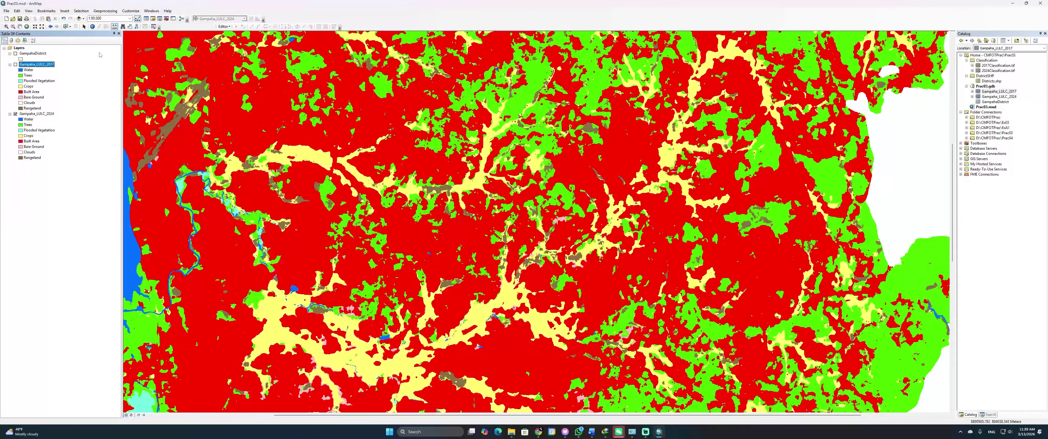
pyautogui.click(26, 25)
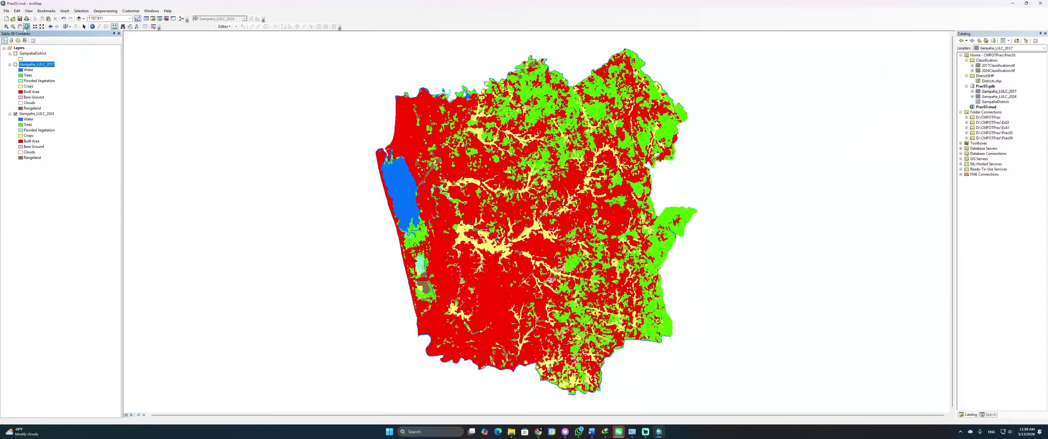
pyautogui.click(19, 26)
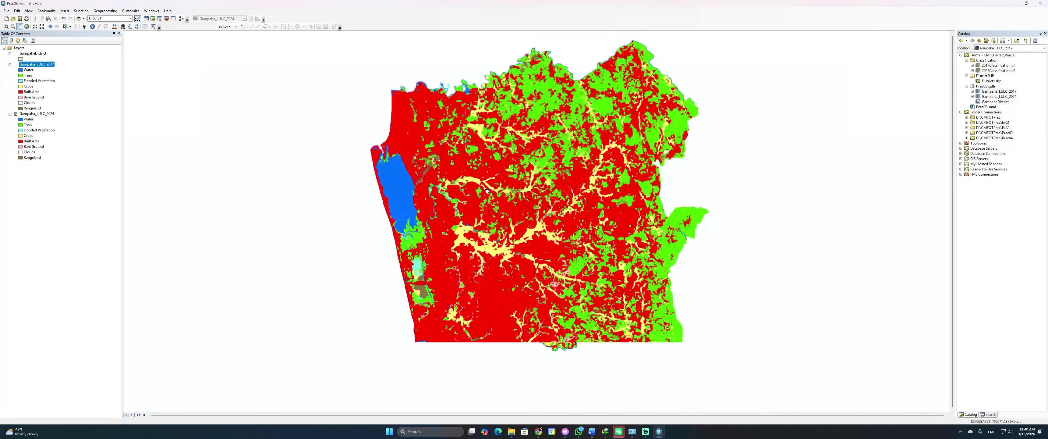
# Switch the Gampaha_LULC_2017 layer on and off repeatedly over the enlarged western part of the district to compare both years, leaving it visible
pyautogui.scroll(5, 487, 190)
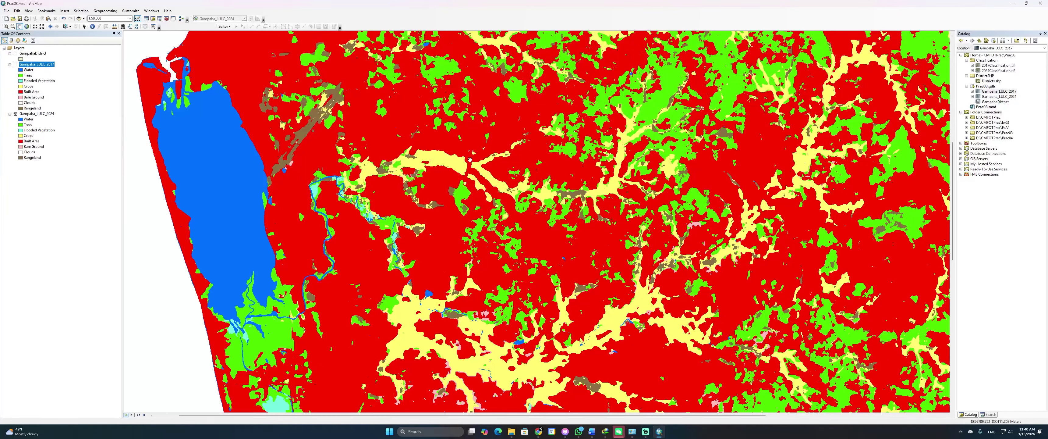
pyautogui.click(16, 65)
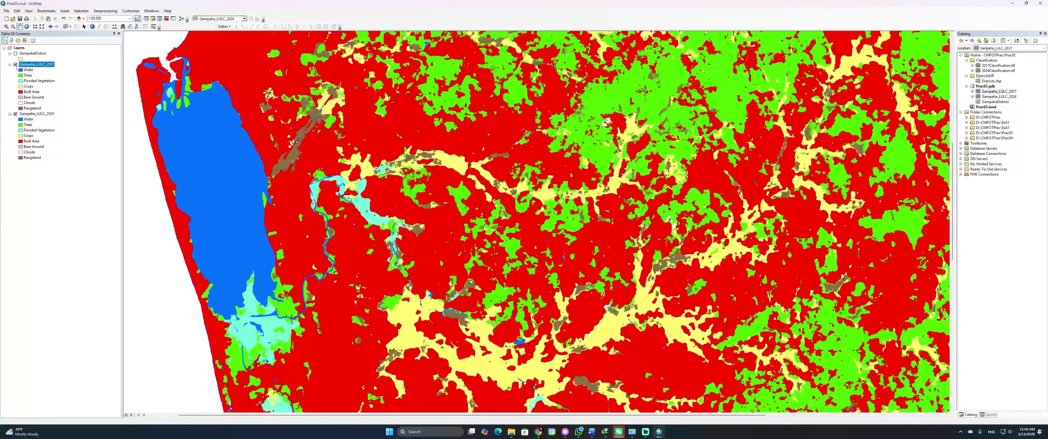
pyautogui.click(16, 65)
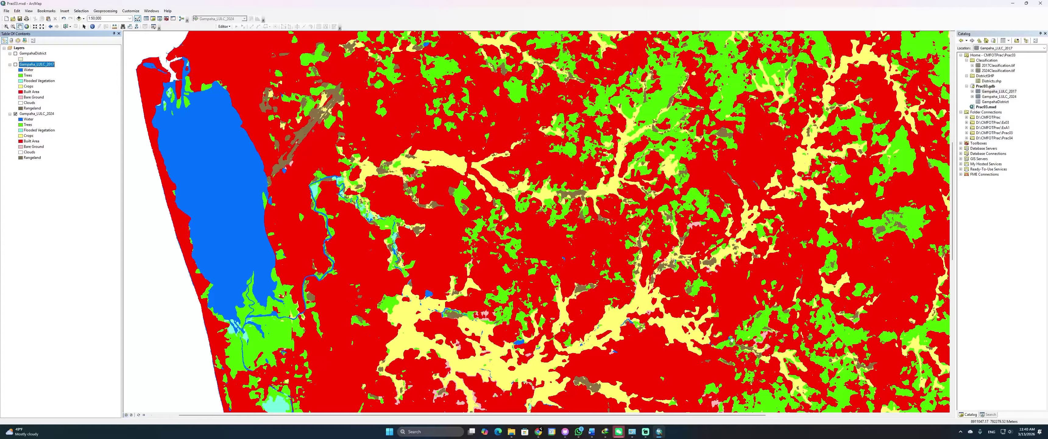
pyautogui.click(15, 65)
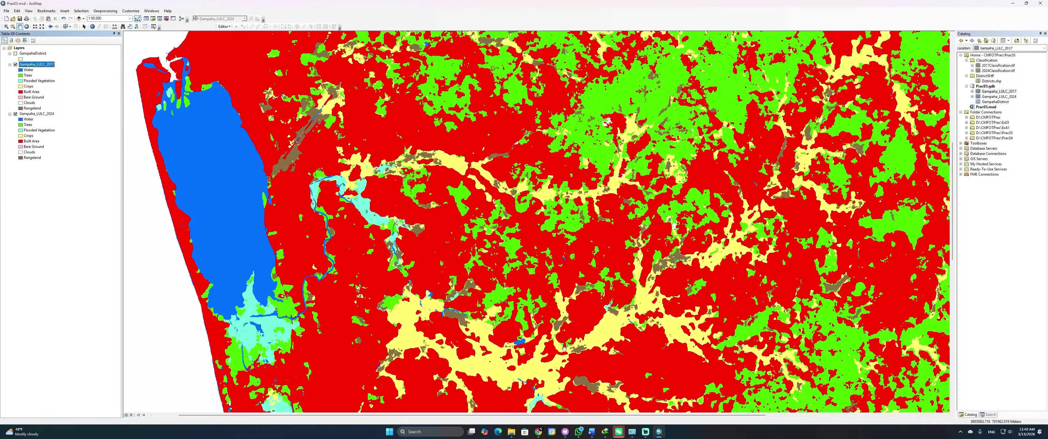
pyautogui.click(15, 65)
pyautogui.click(16, 65)
pyautogui.click(16, 65)
pyautogui.click(15, 64)
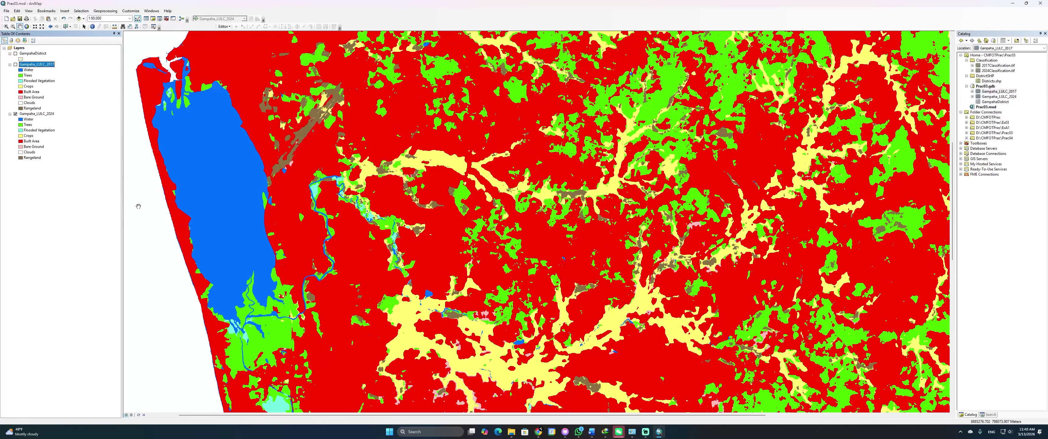
pyautogui.click(15, 65)
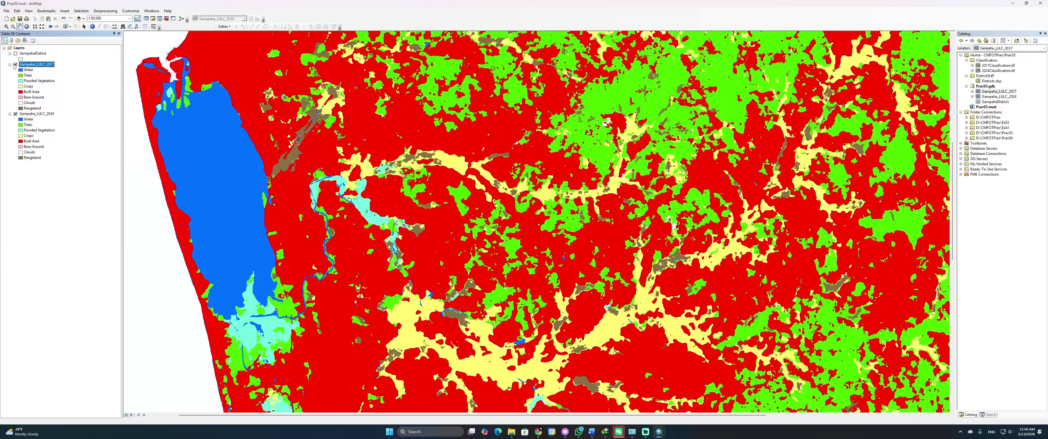
# Review the class values and labels in the Gampaha_LULC_2017 layer's symbology and close the properties without changes
pyautogui.rightClick(38, 65)
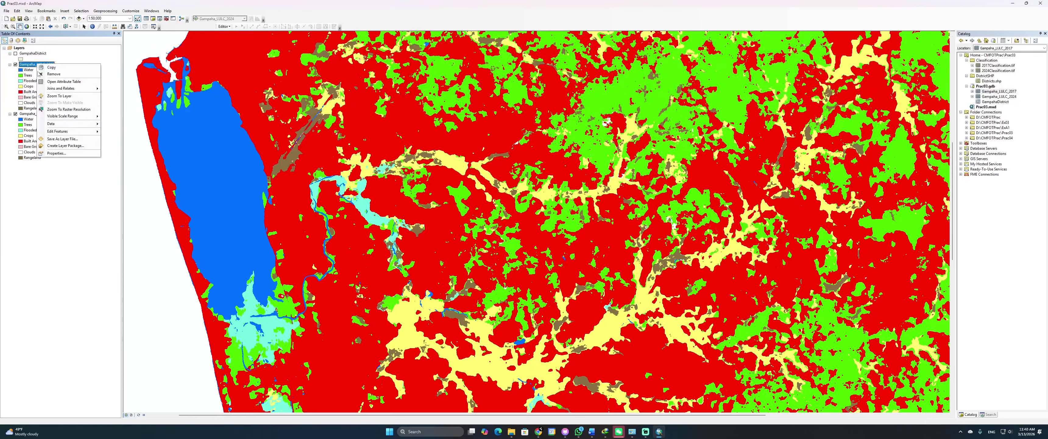
pyautogui.click(53, 153)
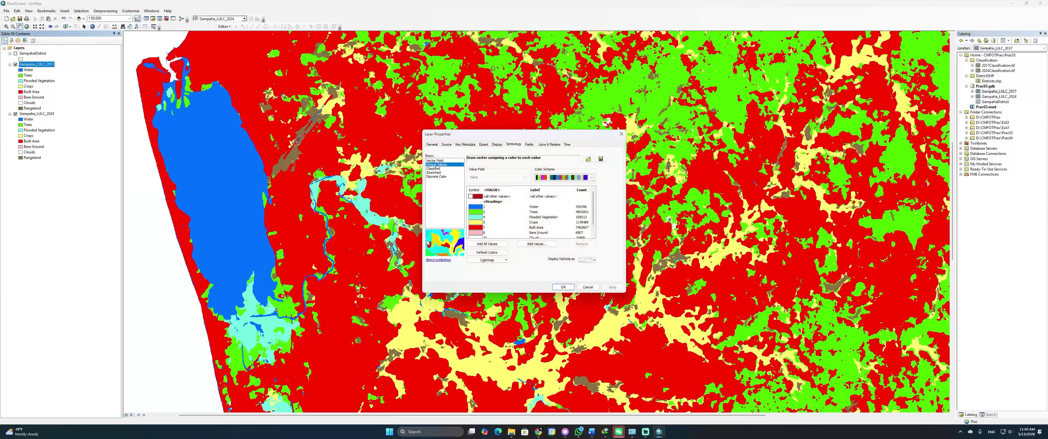
pyautogui.scroll(-2, 508, 212)
pyautogui.scroll(2, 494, 206)
pyautogui.scroll(-2, 494, 199)
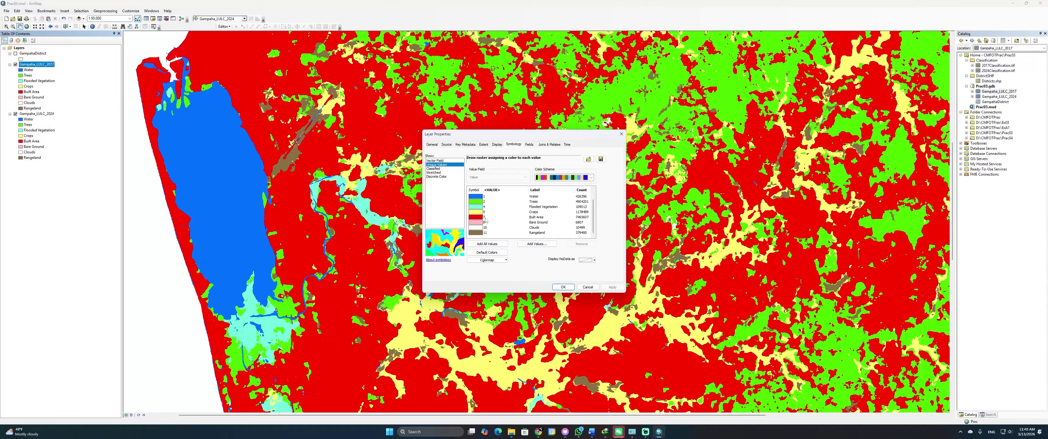
pyautogui.click(621, 134)
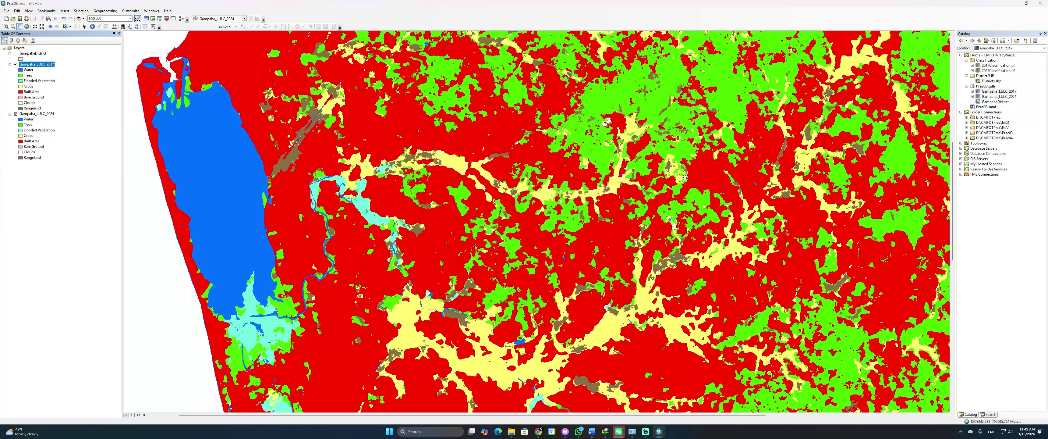
# Search for "raster calculator", open the Spatial Analyst Raster Calculator tool and start the map algebra expression with Con
pyautogui.click(989, 414)
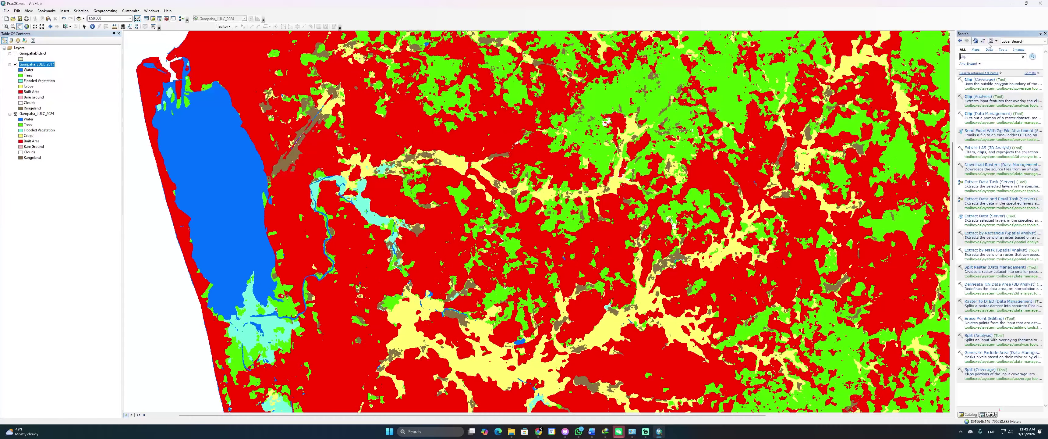
pyautogui.moveTo(969, 57); pyautogui.dragTo(947, 57)
pyautogui.write('raster calculator')
pyautogui.press('Return')
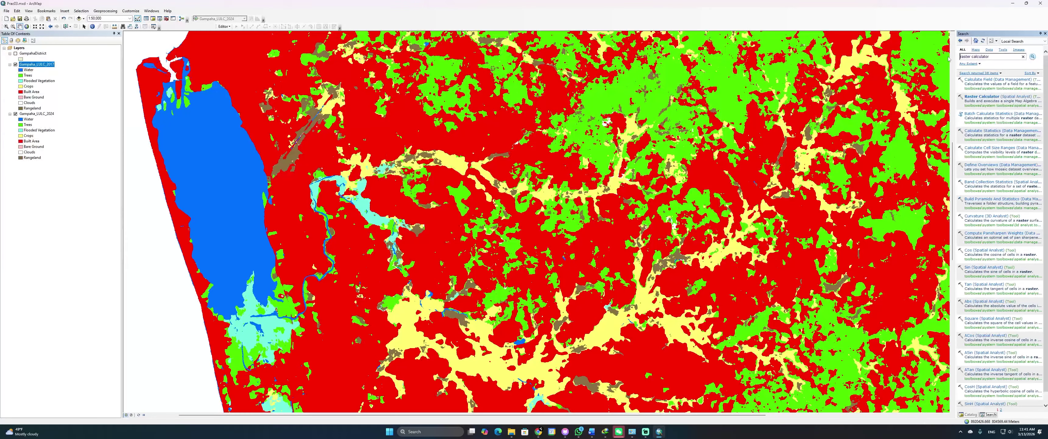
pyautogui.click(986, 97)
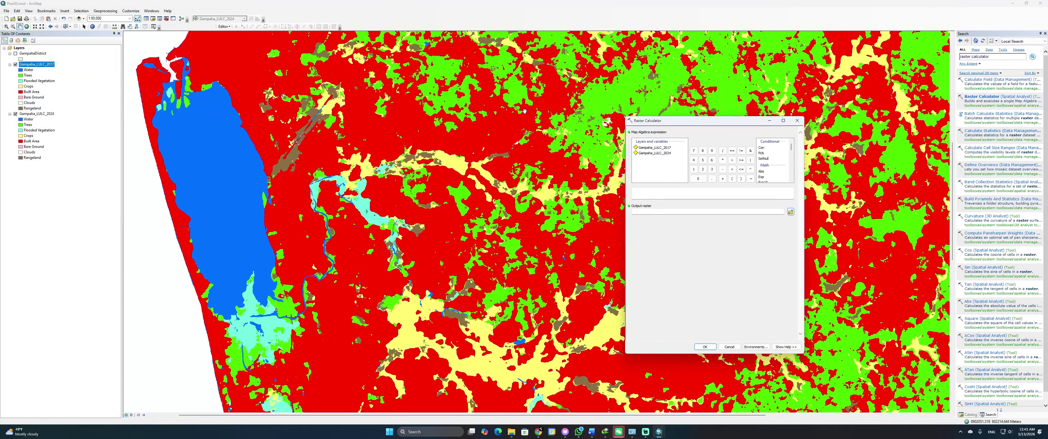
pyautogui.doubleClick(760, 148)
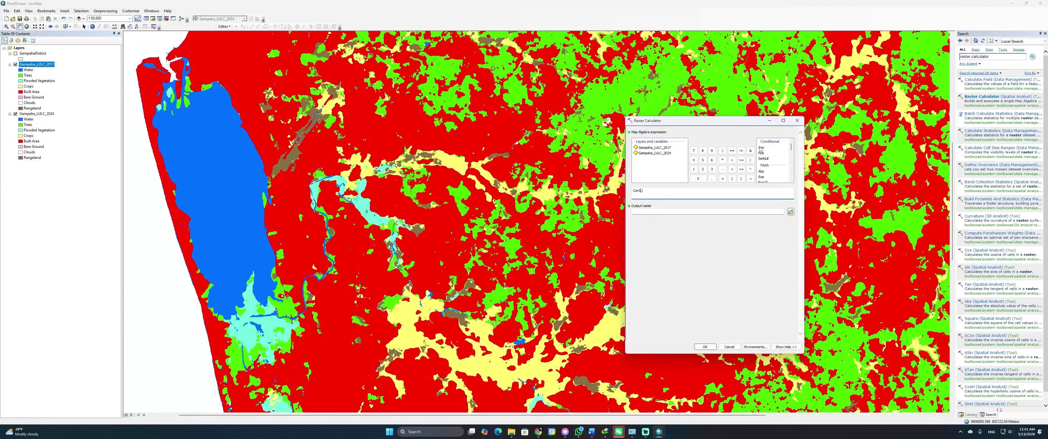
pyautogui.doubleClick(645, 154)
# Switch to the Word practical document and read the Phase 2 conditional formula, its explanation and the output raster instructions
pyautogui.hotkey('alt', 'Tab')
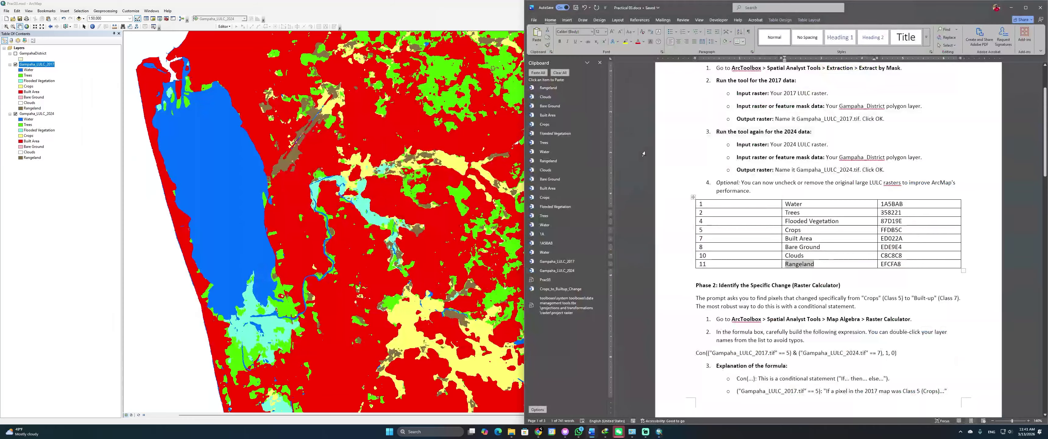
pyautogui.scroll(-3, 802, 234)
pyautogui.scroll(-2, 802, 234)
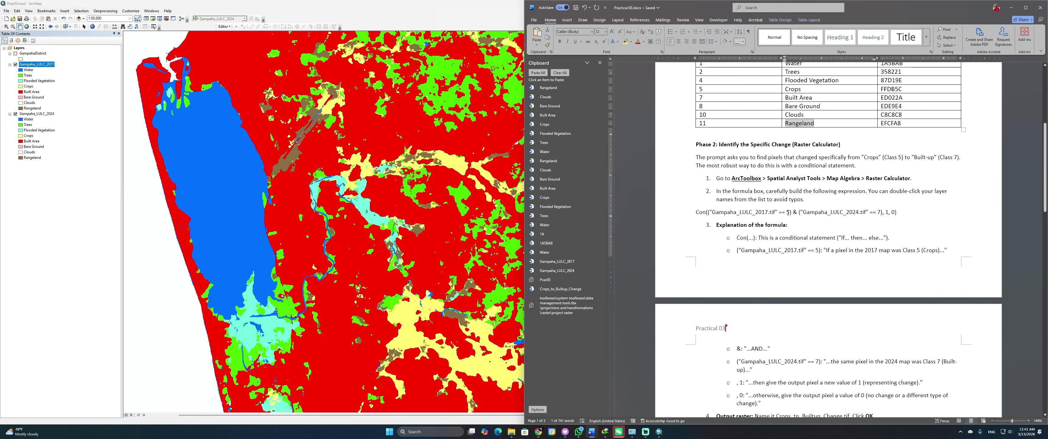
pyautogui.moveTo(790, 212); pyautogui.dragTo(717, 213)
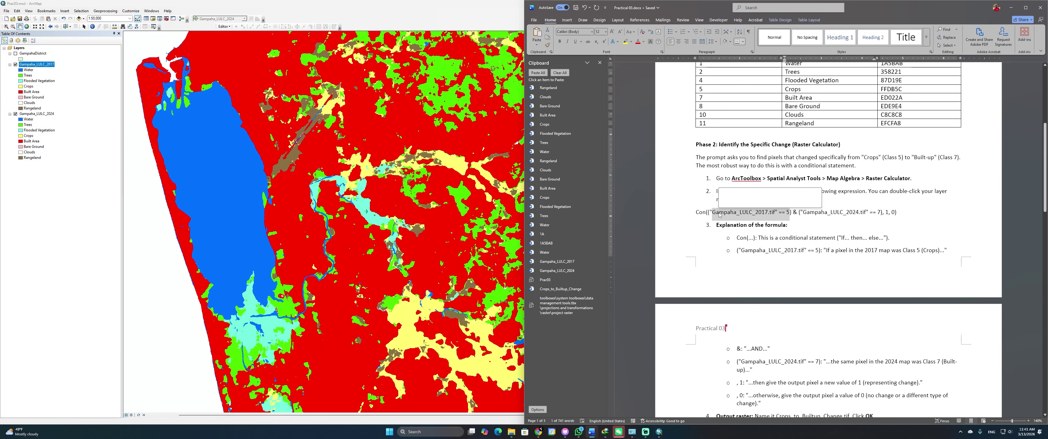
pyautogui.scroll(1, 808, 172)
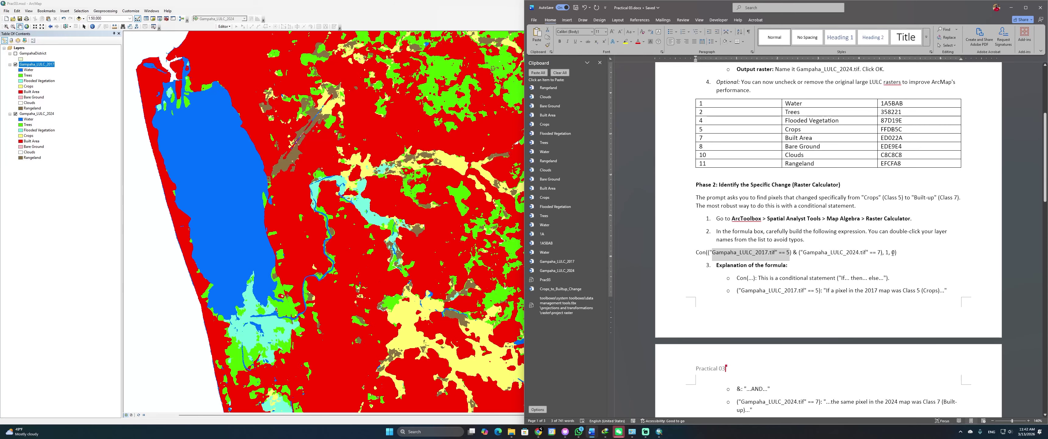
pyautogui.scroll(-3, 893, 252)
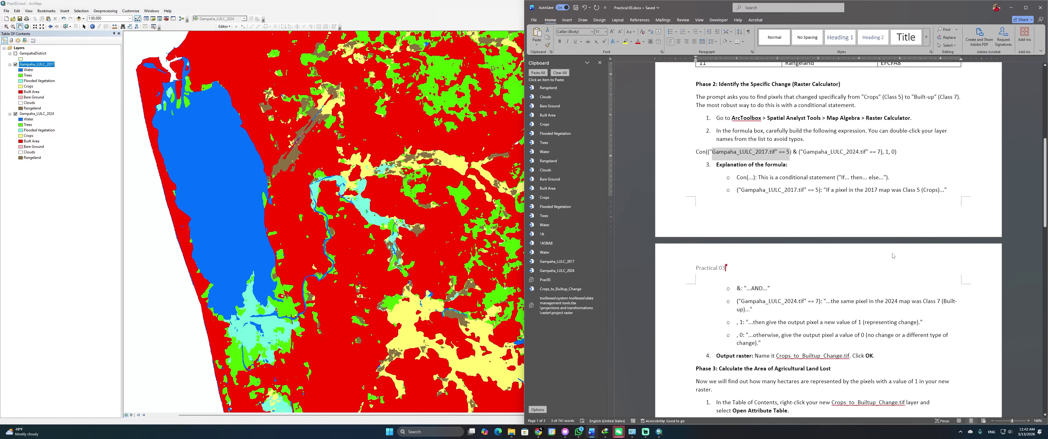
pyautogui.scroll(2, 892, 256)
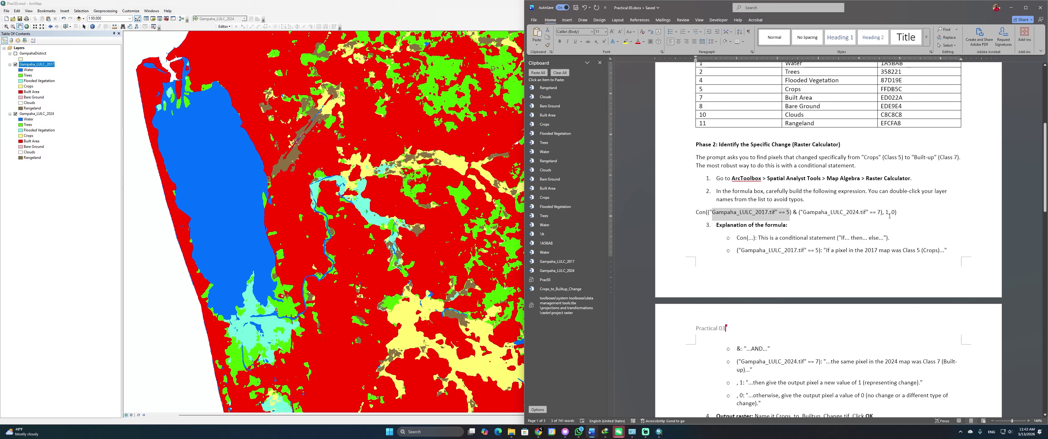
pyautogui.scroll(-1, 889, 216)
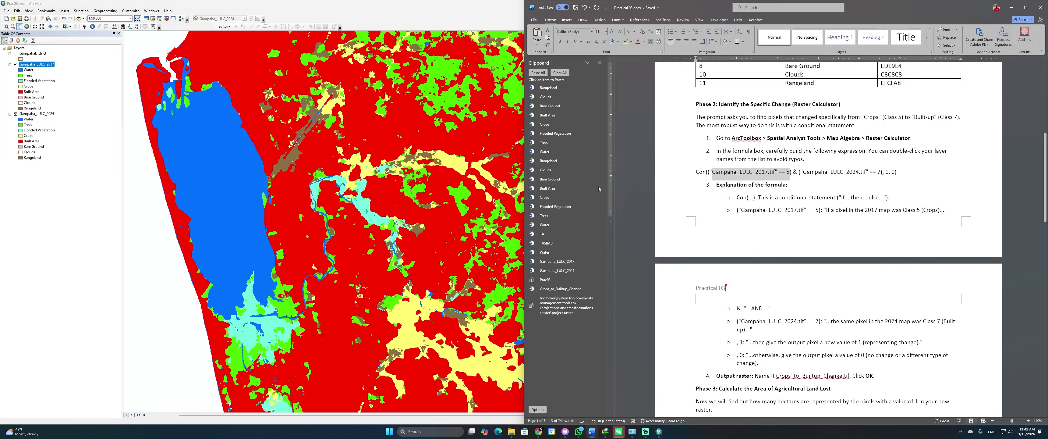
# Switch back to ArcMap and add the condition ("Gampaha_LULC_2017" == 5) inside the Con expression
pyautogui.hotkey('alt', 'Tab')
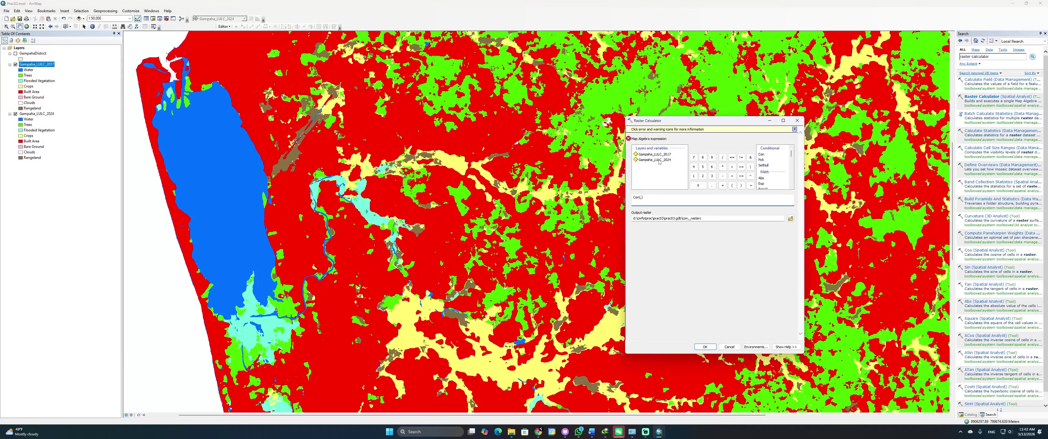
pyautogui.click(733, 185)
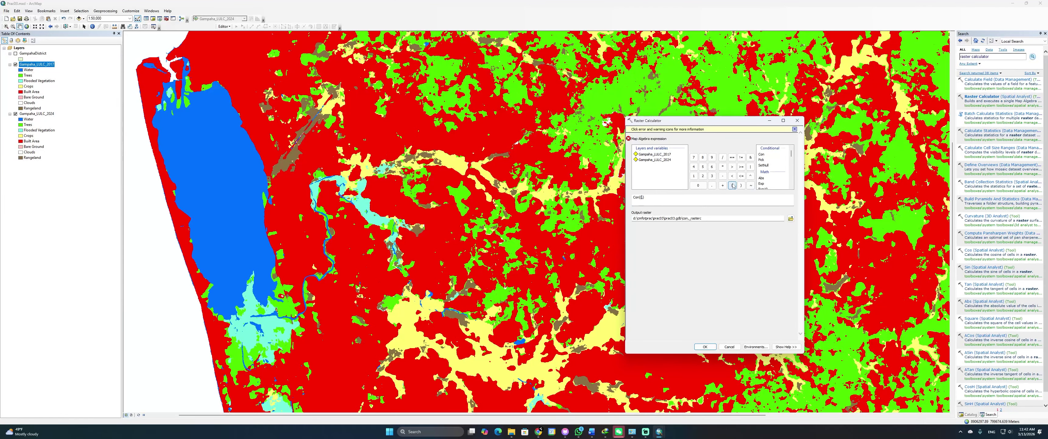
pyautogui.doubleClick(661, 155)
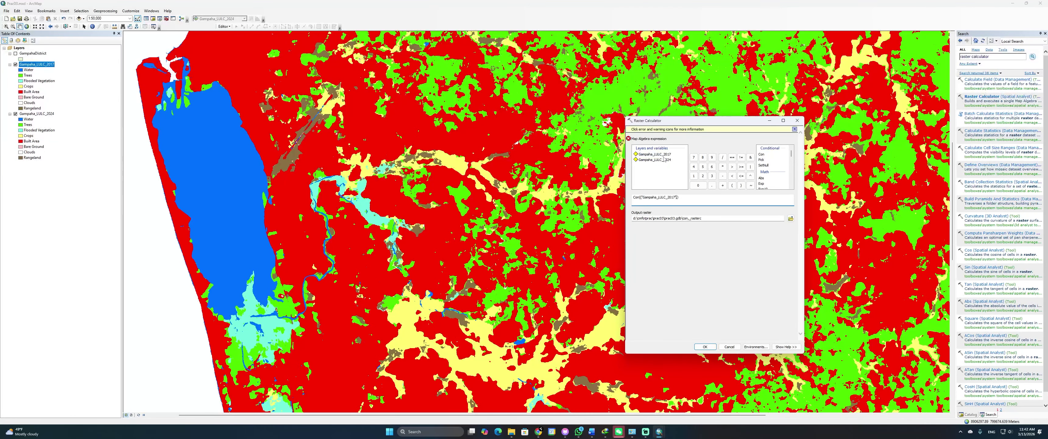
pyautogui.click(731, 158)
pyautogui.click(702, 166)
pyautogui.click(741, 185)
# Complete the Con expression with & ("Gampaha_LULC_2024" == 7) and the output values 1 and 0
pyautogui.click(750, 158)
pyautogui.click(731, 185)
pyautogui.doubleClick(667, 160)
pyautogui.click(731, 158)
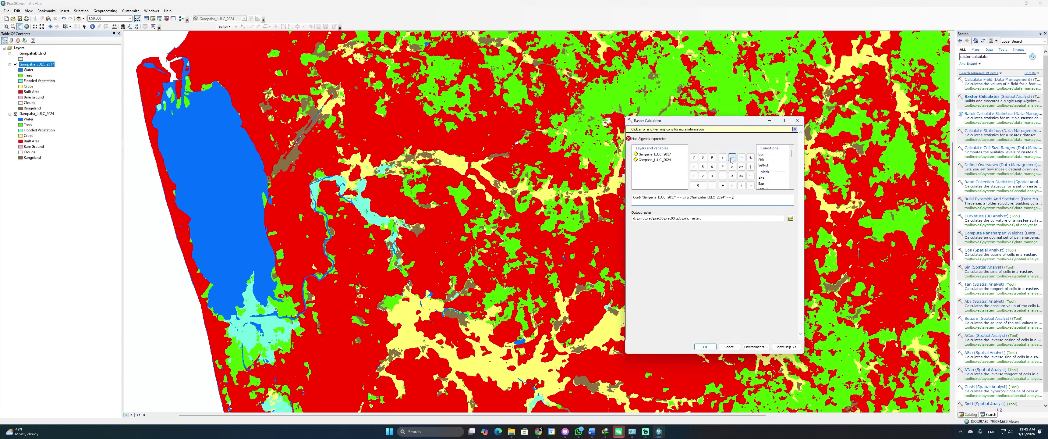
pyautogui.click(694, 157)
pyautogui.click(737, 197)
pyautogui.write(',1,0')
# Copy the name Crops_to_Builtup_Change from the Word document and use it as the output raster name in Raster Calculator
pyautogui.click(711, 217)
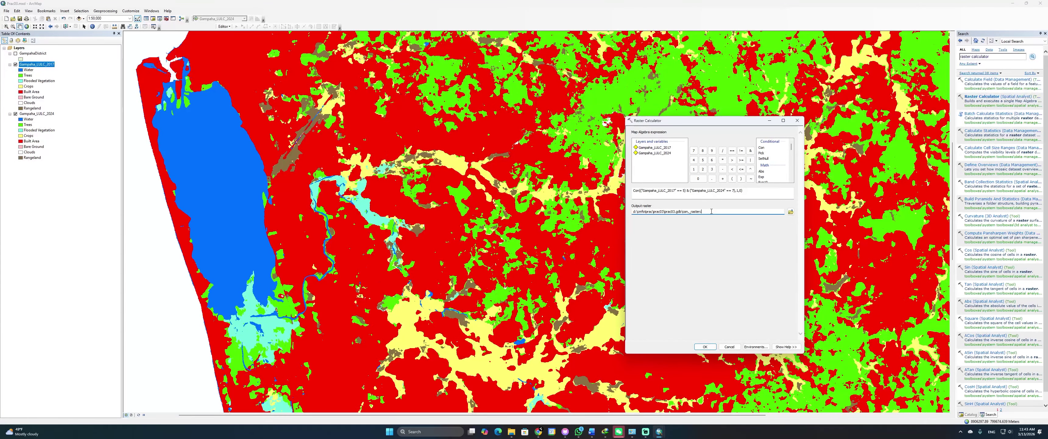
pyautogui.hotkey('alt', 'Tab')
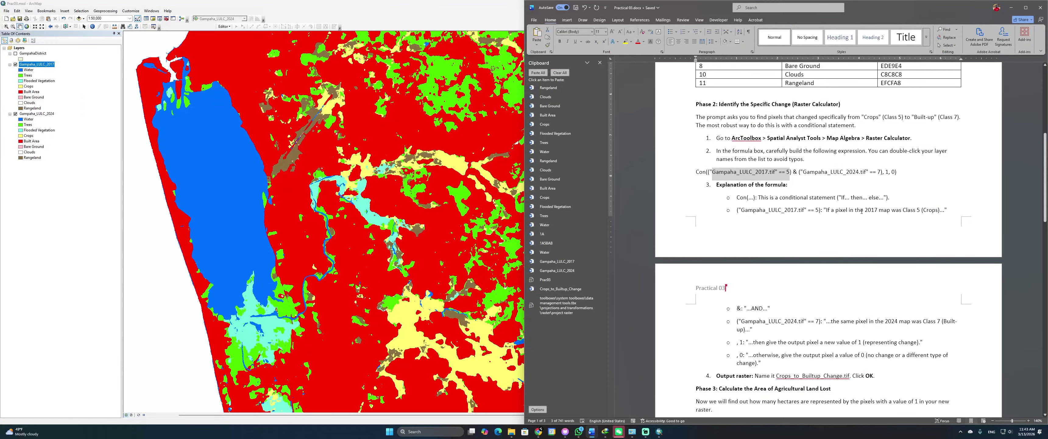
pyautogui.scroll(-2, 759, 208)
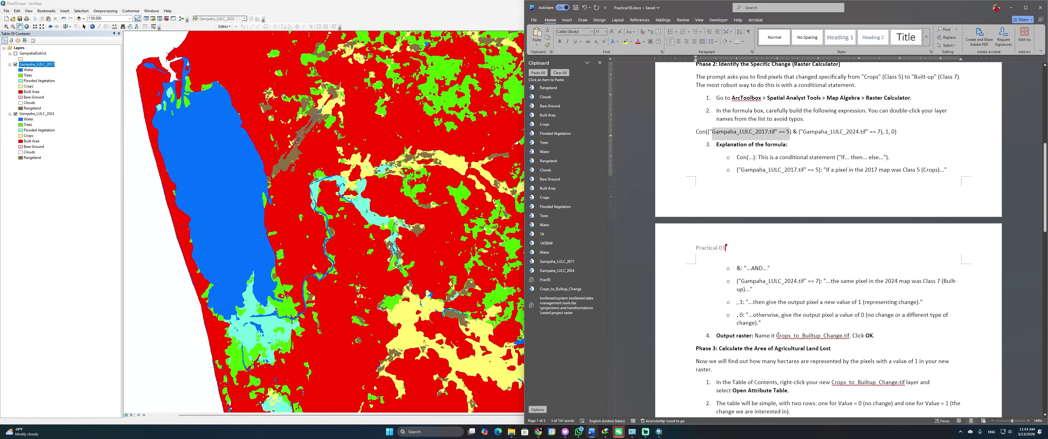
pyautogui.moveTo(777, 334); pyautogui.dragTo(819, 333)
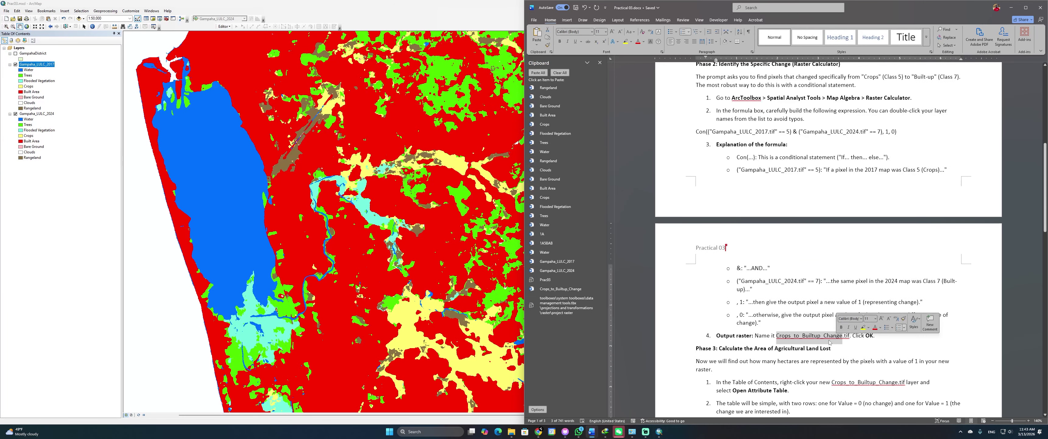
pyautogui.hotkey('ctrl', 'c')
pyautogui.hotkey('alt', 'Tab')
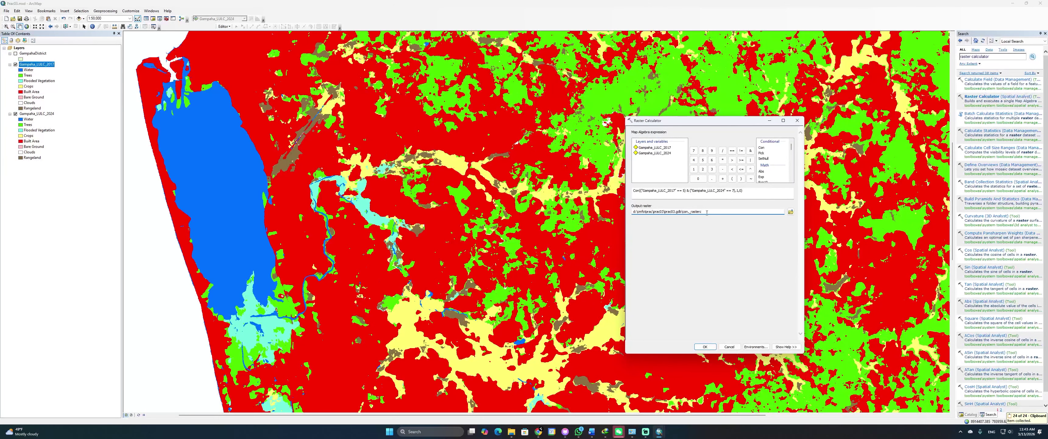
pyautogui.moveTo(703, 212); pyautogui.dragTo(685, 215)
pyautogui.hotkey('ctrl', 'v')
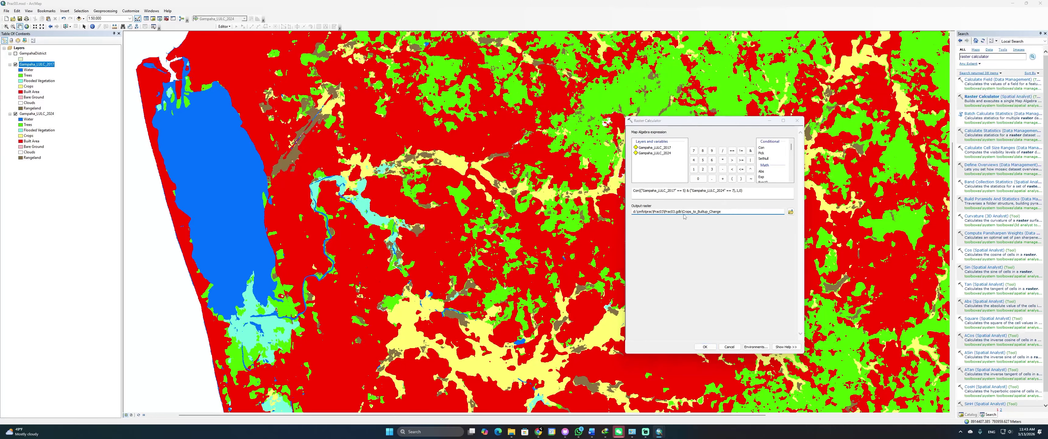
# Recheck the class code table and the conditional formula in the Word document, and return to Raster Calculator
pyautogui.hotkey('alt', 'Tab')
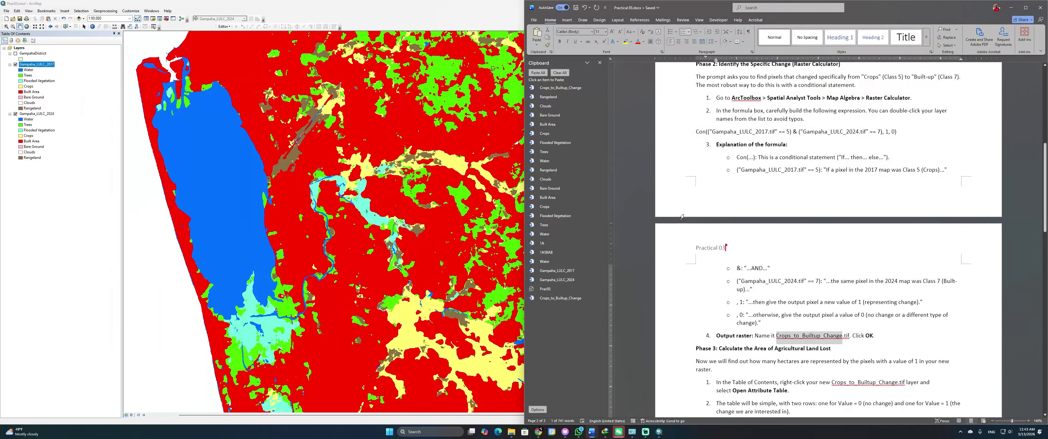
pyautogui.scroll(5, 917, 155)
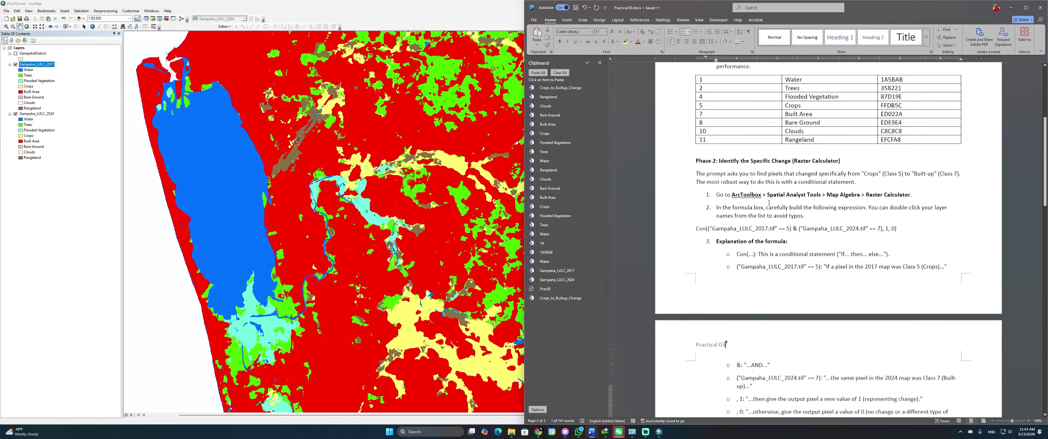
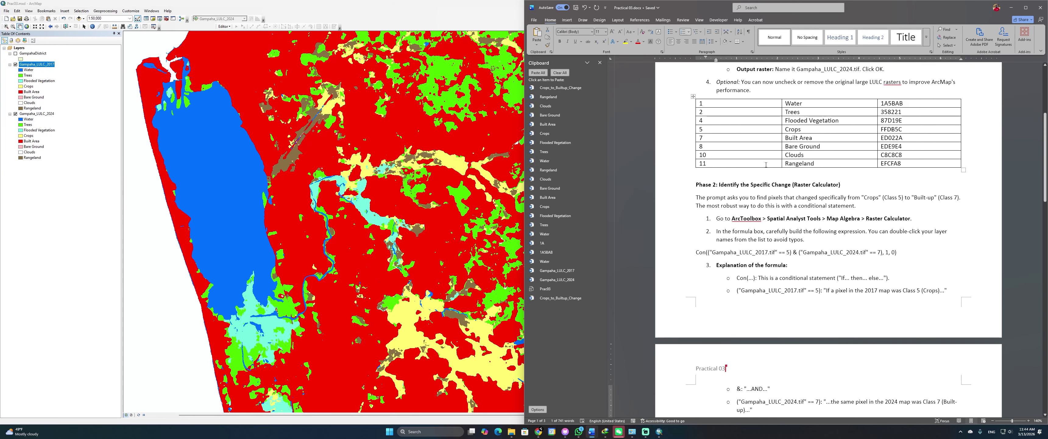
pyautogui.hotkey('alt', 'Tab')
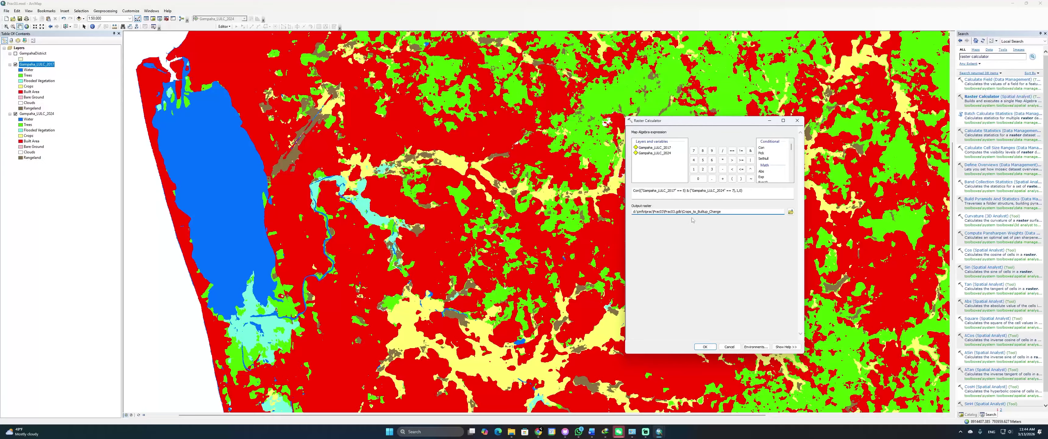
# Run the Raster Calculator expression and inspect a changed patch up close in the Crops_to_Builtup_Change raster
pyautogui.click(705, 347)
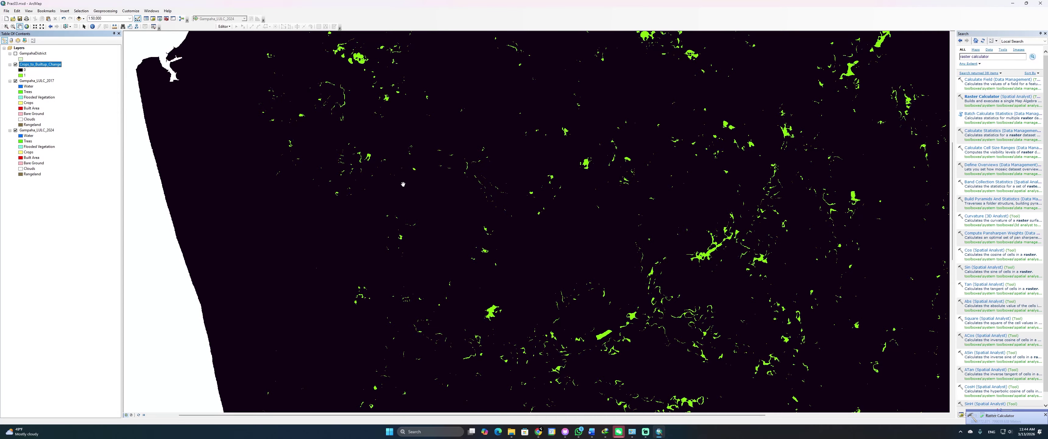
pyautogui.scroll(-1, 468, 182)
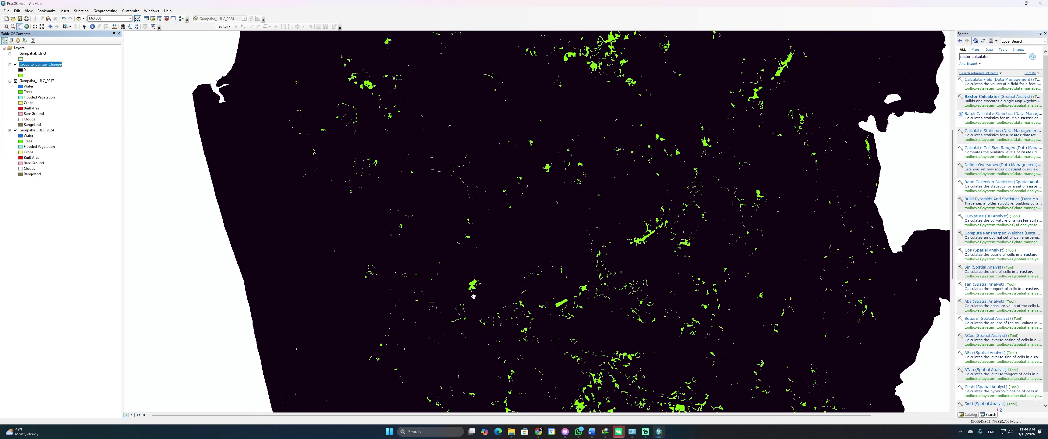
pyautogui.scroll(-2, 473, 296)
pyautogui.scroll(5, 473, 295)
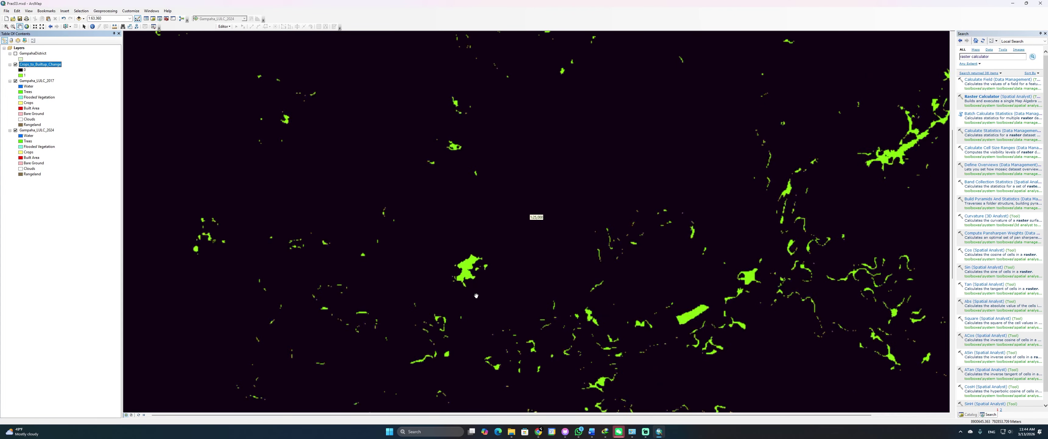
pyautogui.scroll(4, 476, 295)
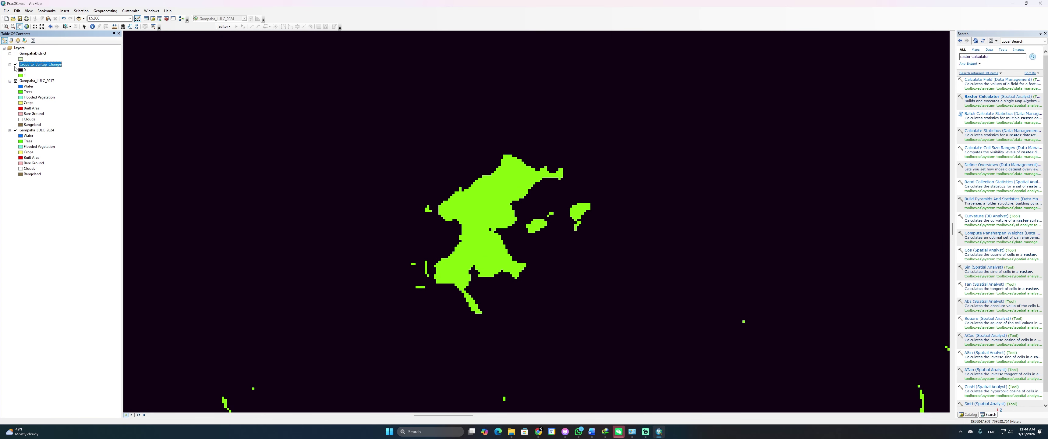
# Toggle the Crops_to_Builtup_Change and Gampaha_LULC_2017 layers to compare the changed patch between the 2017 and 2024 land cover
pyautogui.click(16, 66)
pyautogui.click(16, 64)
pyautogui.click(15, 64)
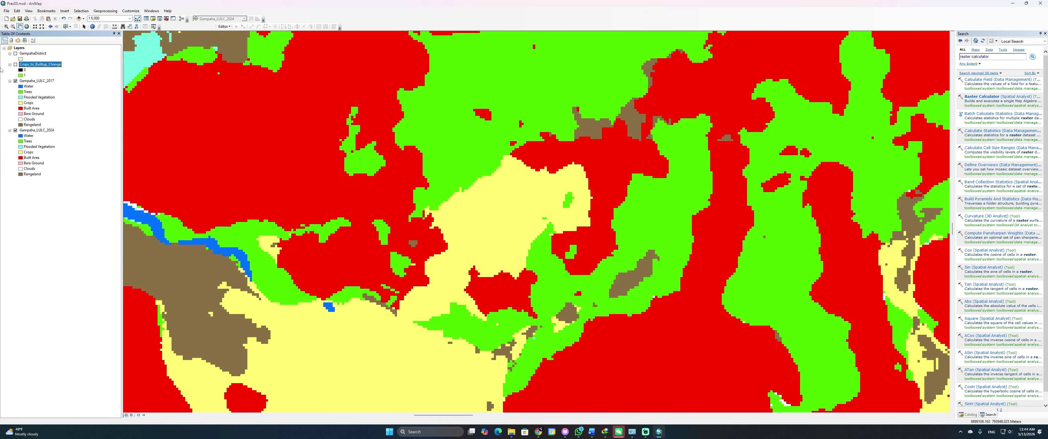
pyautogui.click(15, 81)
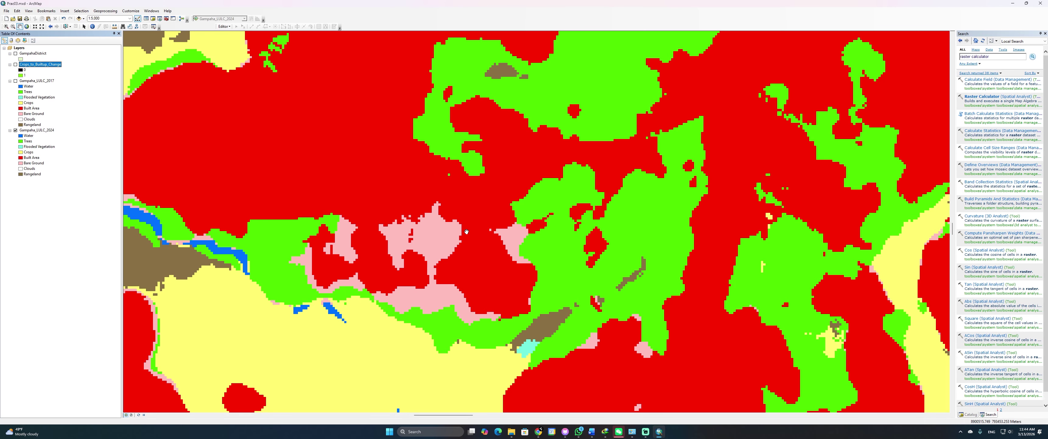
pyautogui.click(15, 80)
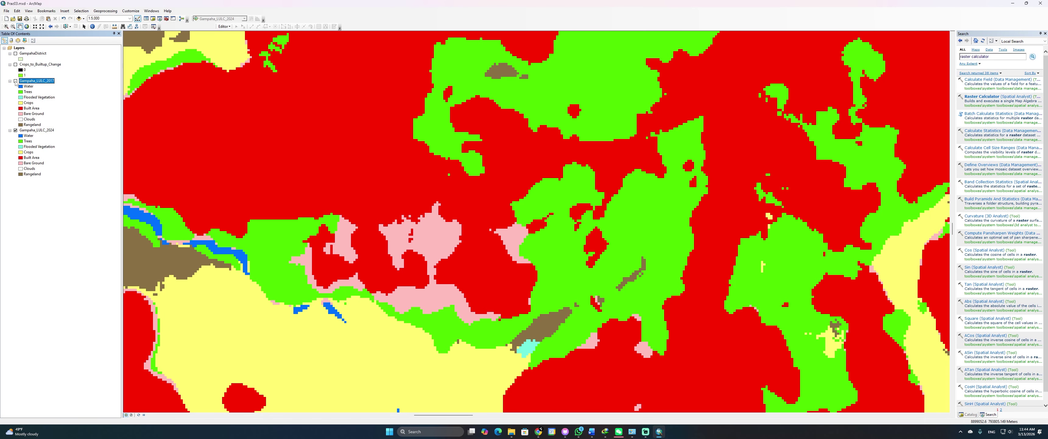
# Show the change layer again, find the elongated changed strip, and compare it in the 2017 and 2024 rasters
pyautogui.click(16, 64)
pyautogui.scroll(-2, 475, 143)
pyautogui.scroll(4, 475, 143)
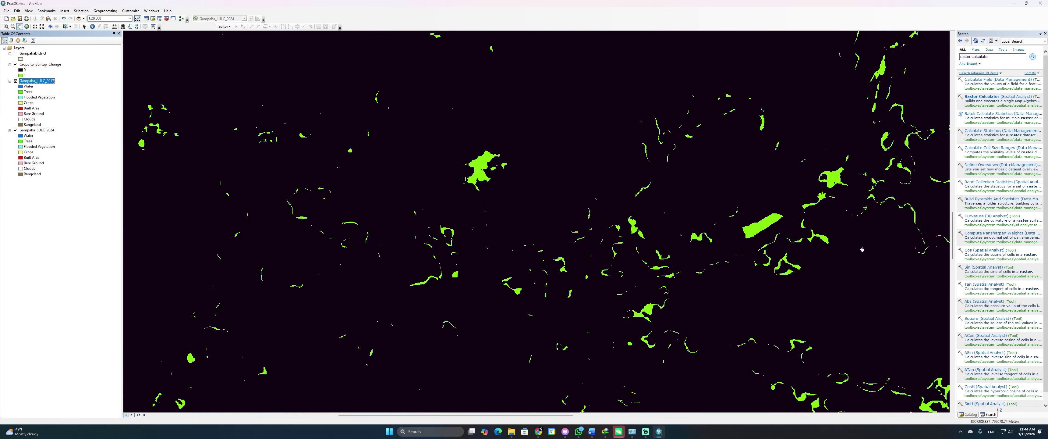
pyautogui.scroll(-4, 862, 249)
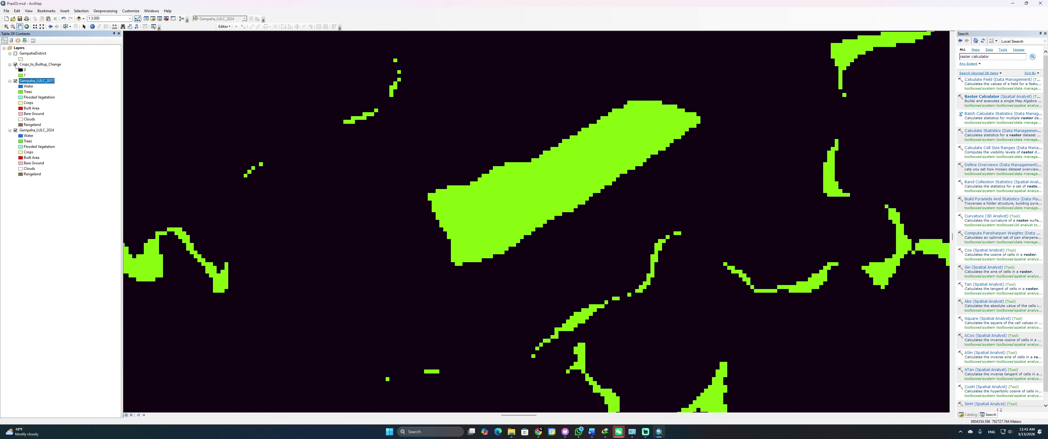
pyautogui.click(16, 64)
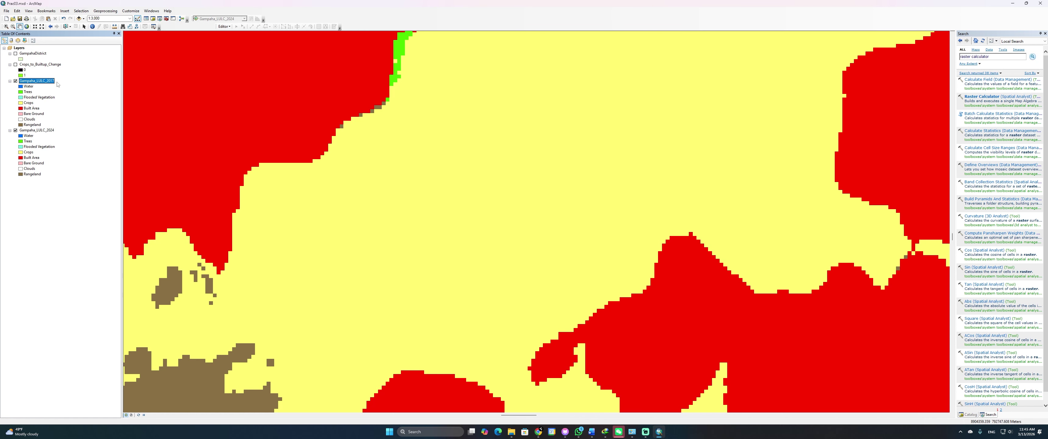
pyautogui.click(16, 81)
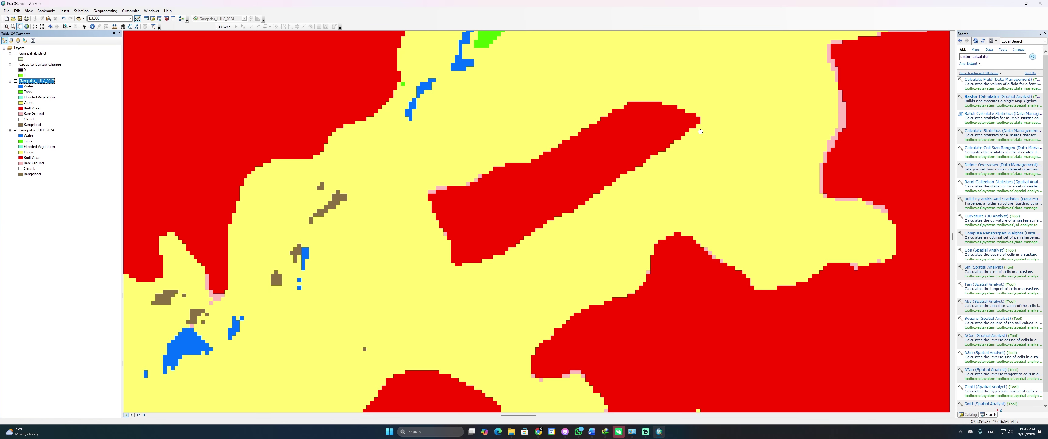
# Measure the side length of a single water pixel in the Gampaha_LULC_2024 raster, and close the measurement
pyautogui.scroll(1, 315, 379)
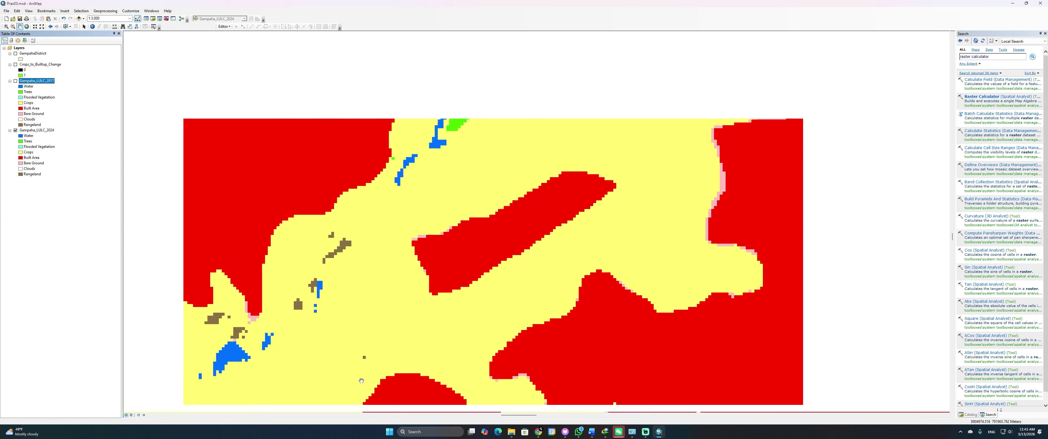
pyautogui.scroll(-1, 360, 380)
pyautogui.scroll(-8, 360, 379)
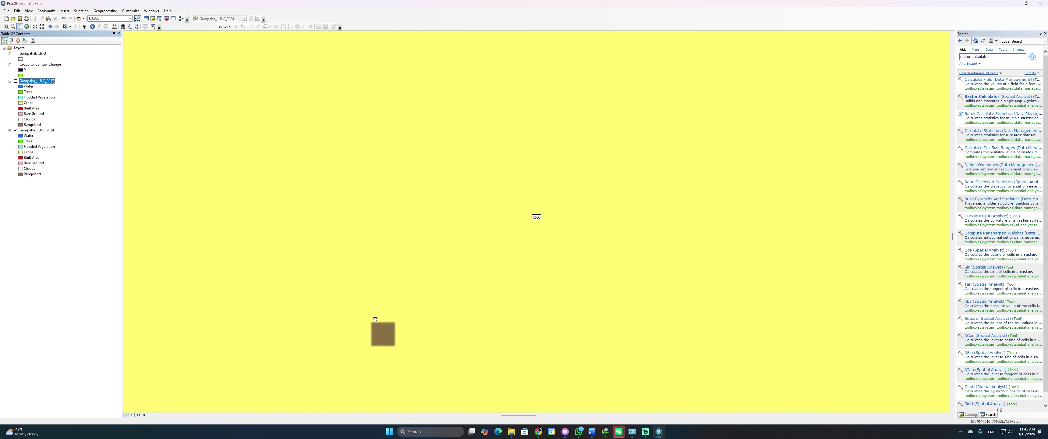
pyautogui.scroll(8, 379, 356)
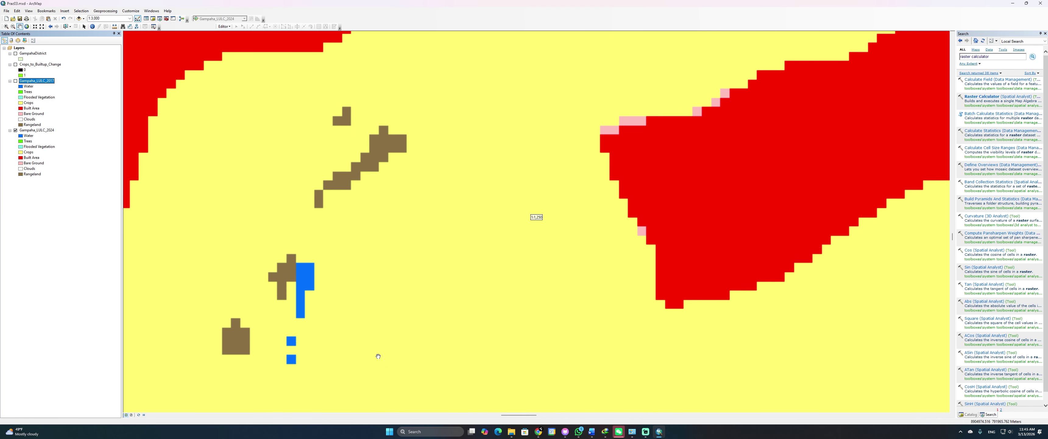
pyautogui.scroll(-6, 367, 373)
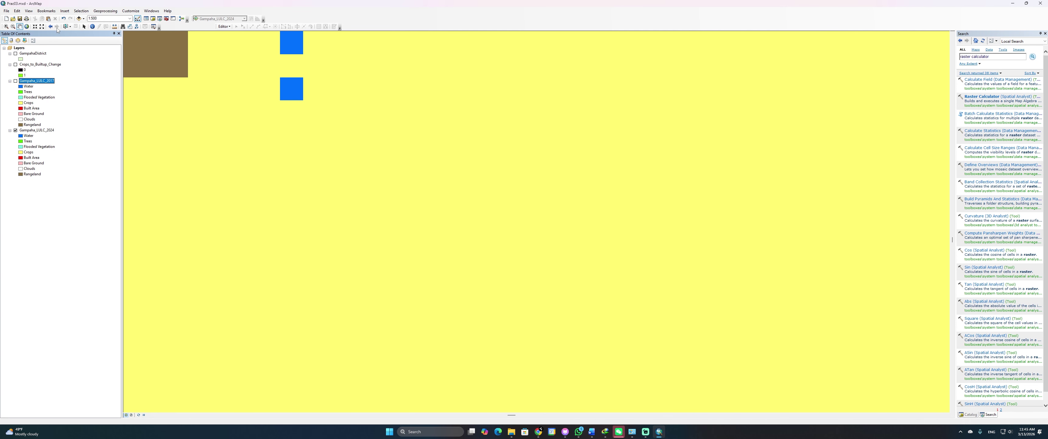
pyautogui.click(114, 26)
pyautogui.click(285, 78)
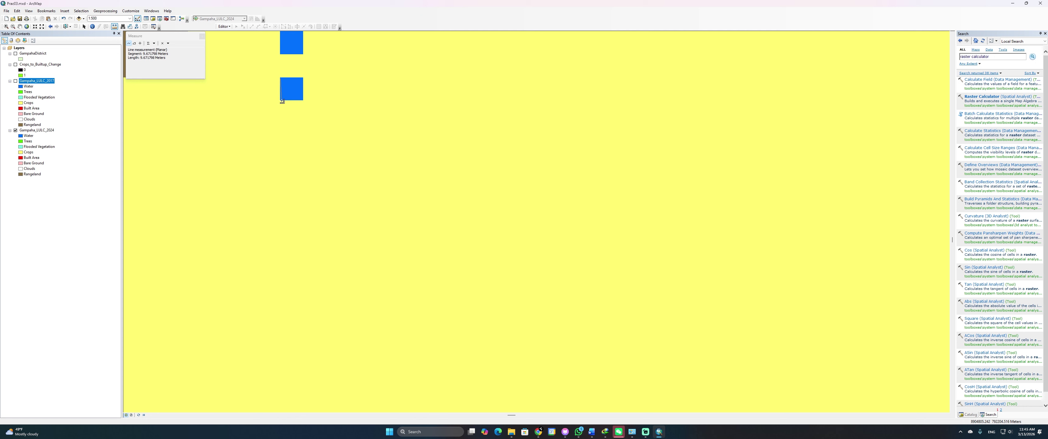
pyautogui.click(203, 35)
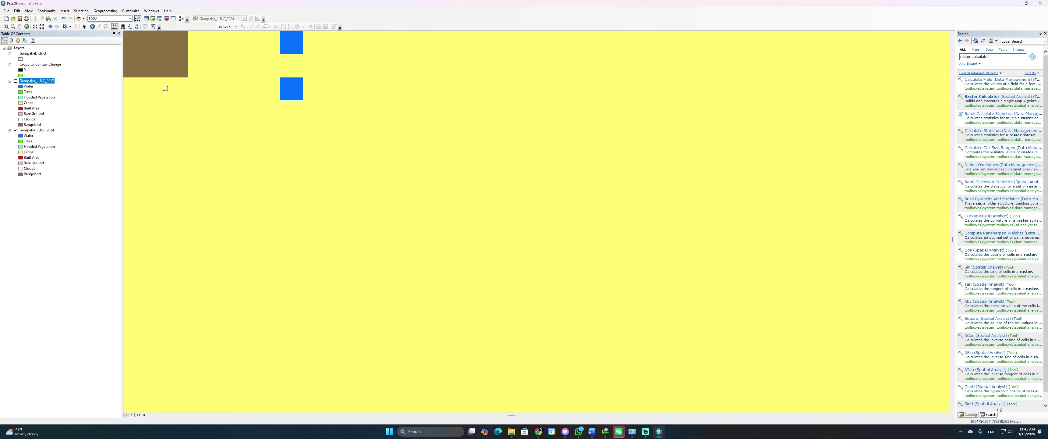
# Show Crops_to_Builtup_Change again at its full extent and open its attribute table
pyautogui.keyDown('ctrl'); pyautogui.click(56, 66); pyautogui.keyUp('ctrl')
pyautogui.click(56, 66)
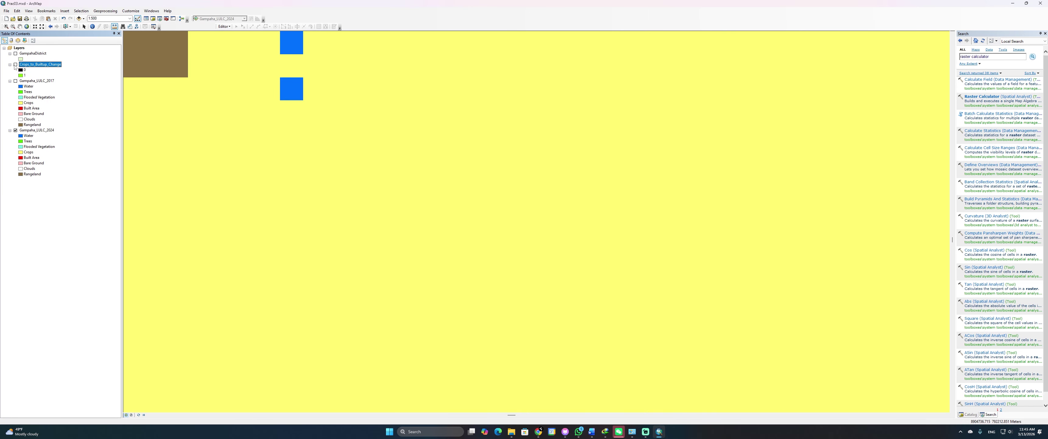
pyautogui.click(16, 65)
pyautogui.rightClick(31, 65)
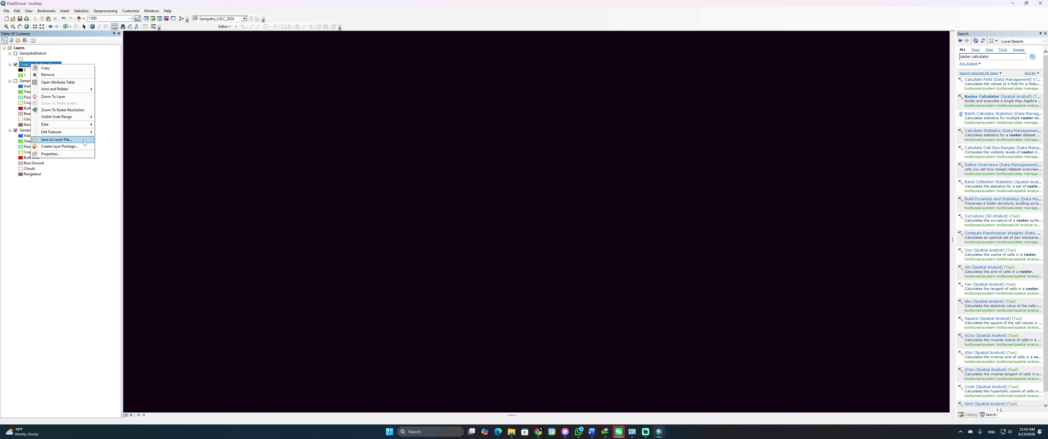
pyautogui.click(60, 97)
pyautogui.rightClick(40, 64)
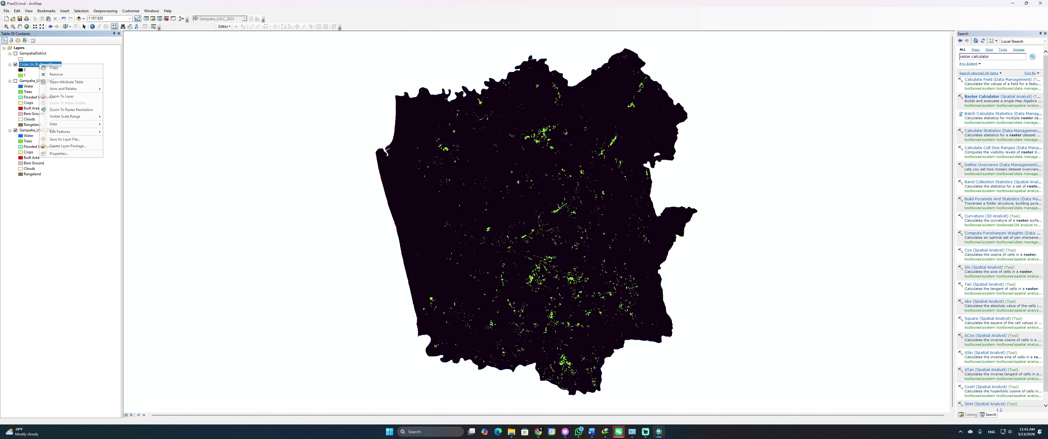
pyautogui.click(65, 81)
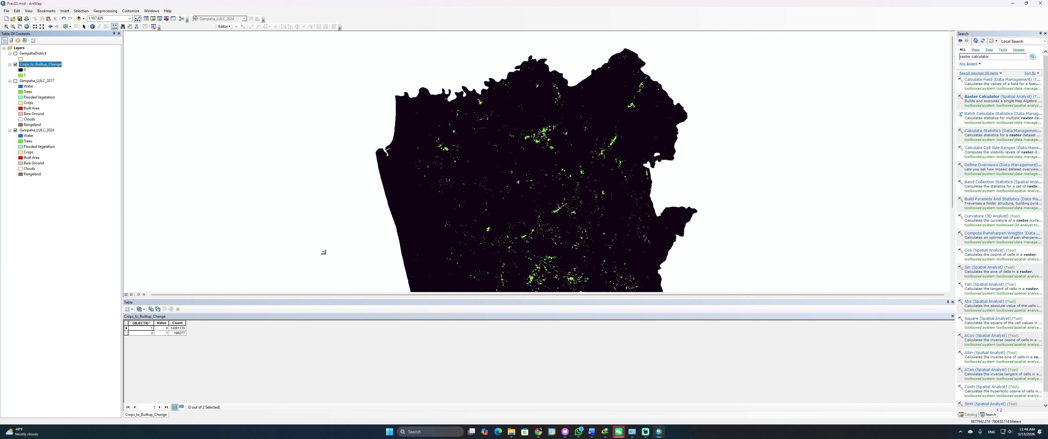
# Switch to the Word document and review the Phase 3 area calculation, highlighting the 10-meter resolution and 100 square meters per pixel
pyautogui.hotkey('alt', 'Tab')
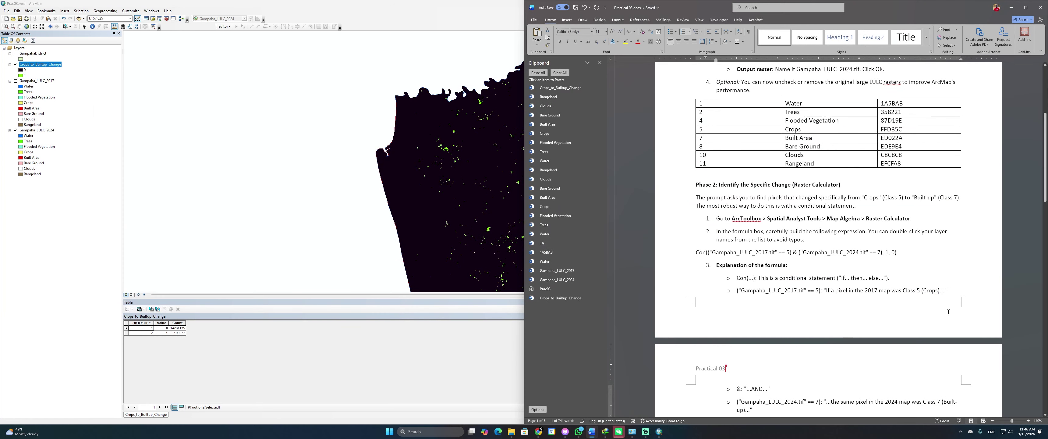
pyautogui.scroll(-10, 948, 311)
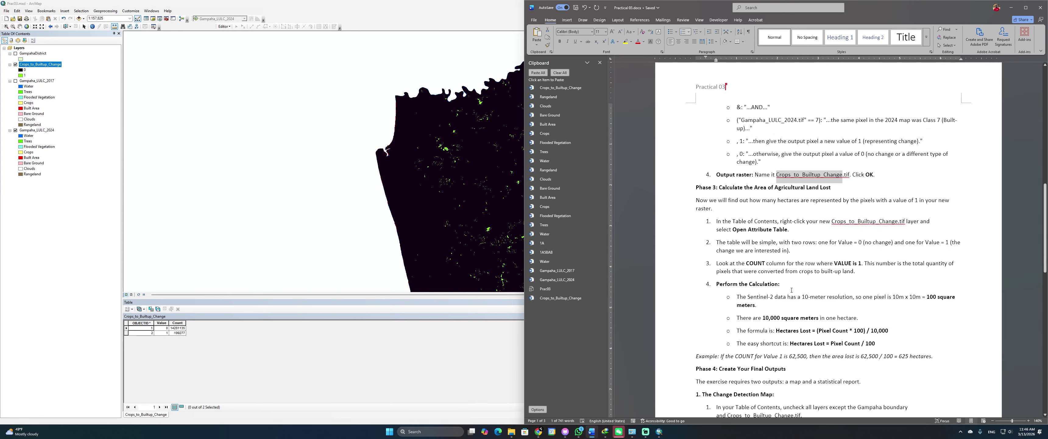
pyautogui.click(763, 319)
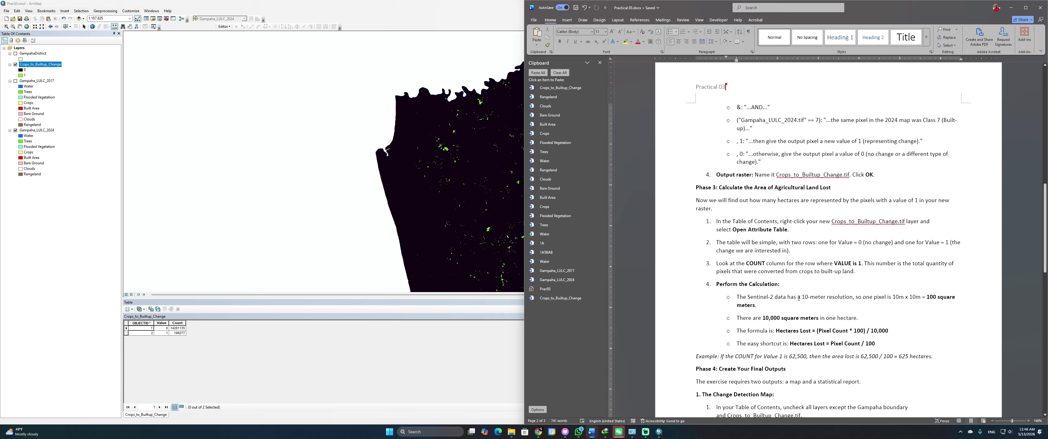
pyautogui.moveTo(799, 297); pyautogui.dragTo(853, 297)
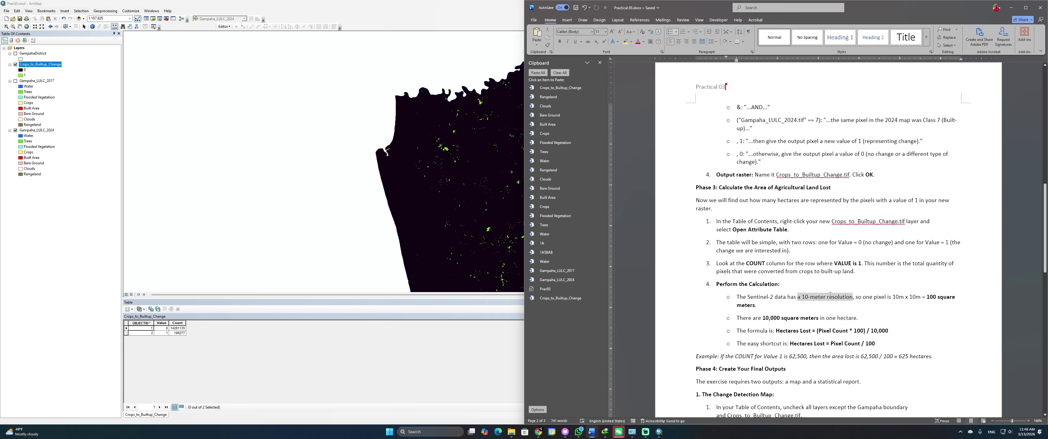
pyautogui.click(924, 296)
pyautogui.moveTo(927, 297); pyautogui.dragTo(956, 297)
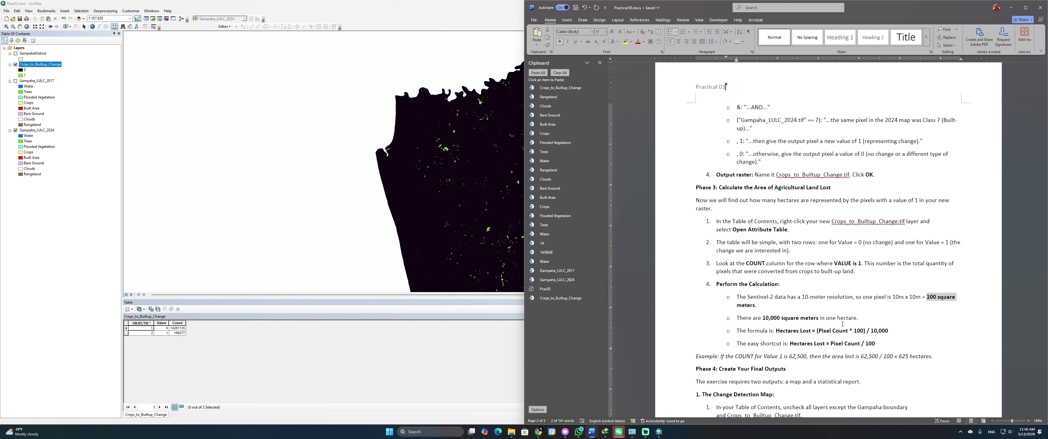
# Switch back to ArcMap, add a Double field named Area to the Crops_to_Builtup_Change attribute table, and select its column
pyautogui.click(128, 322)
pyautogui.click(129, 309)
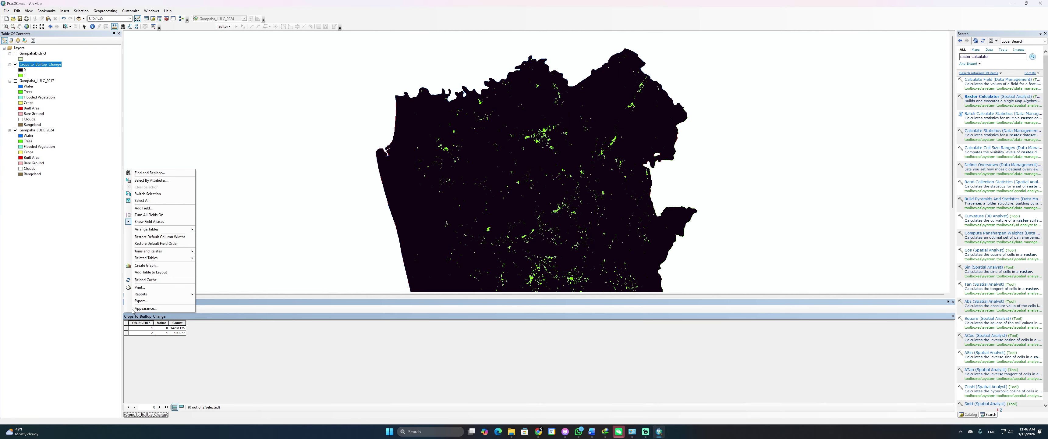
pyautogui.click(127, 309)
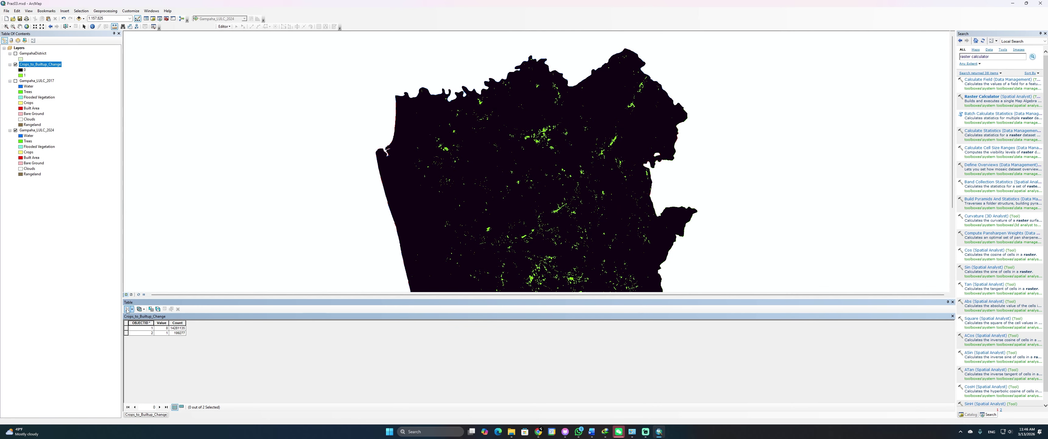
pyautogui.click(130, 309)
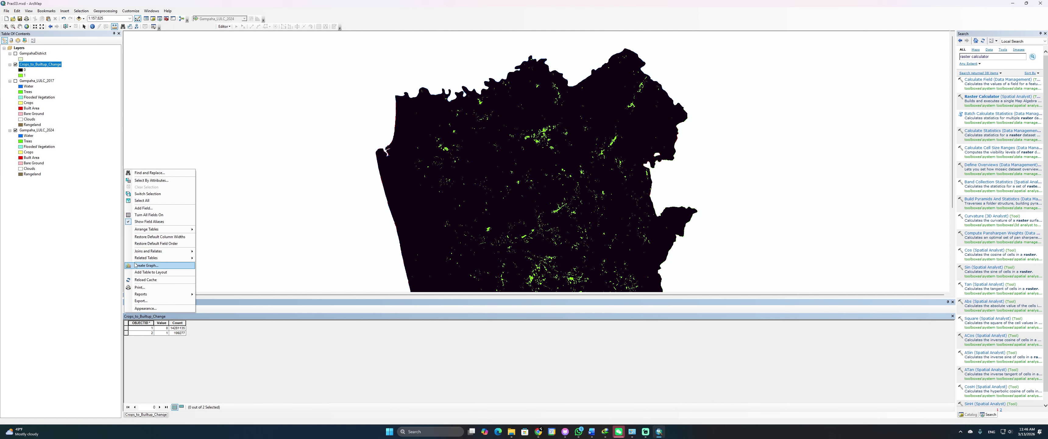
pyautogui.click(143, 208)
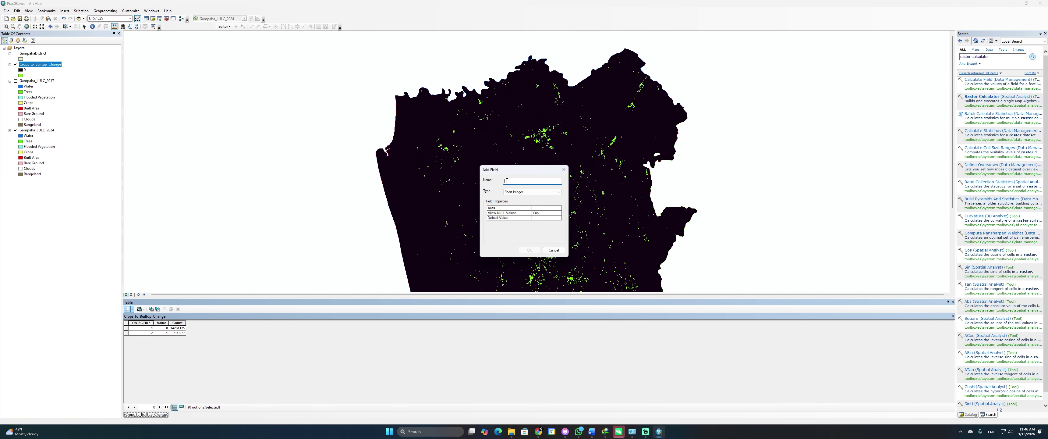
pyautogui.hotkey('alt', 'Tab')
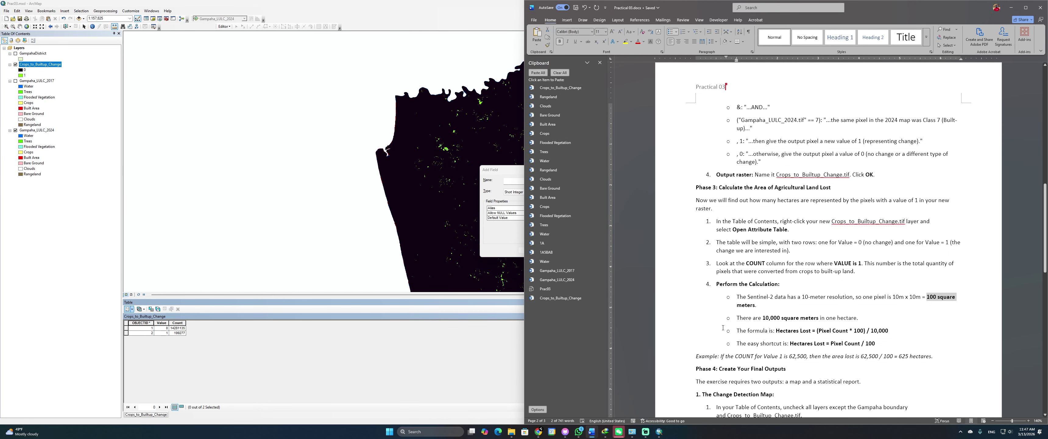
pyautogui.hotkey('alt', 'Tab')
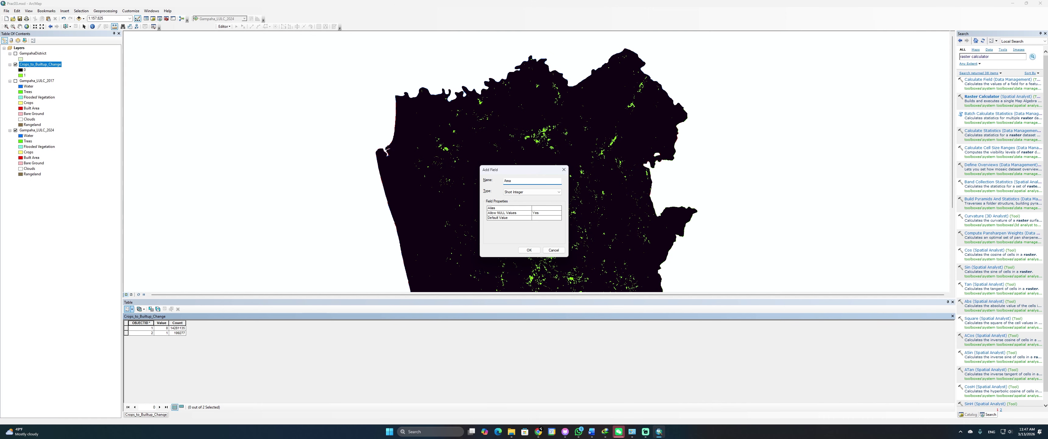
pyautogui.click(529, 192)
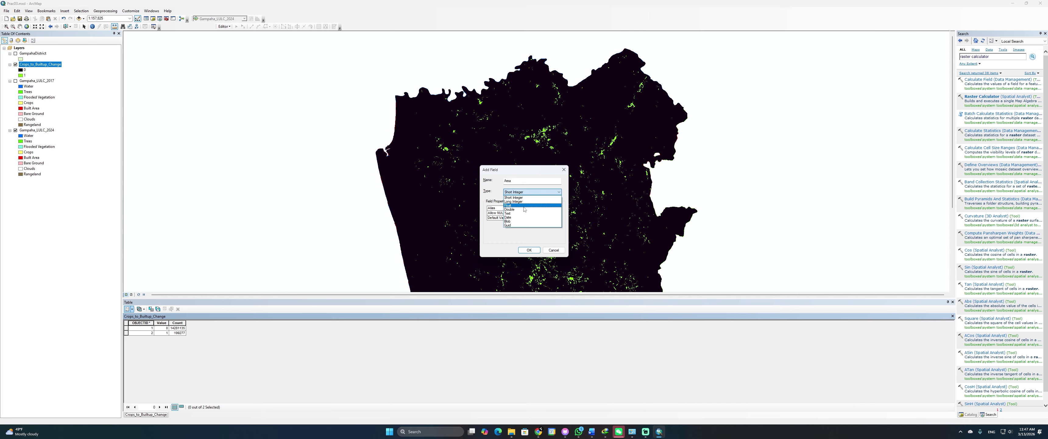
pyautogui.click(525, 209)
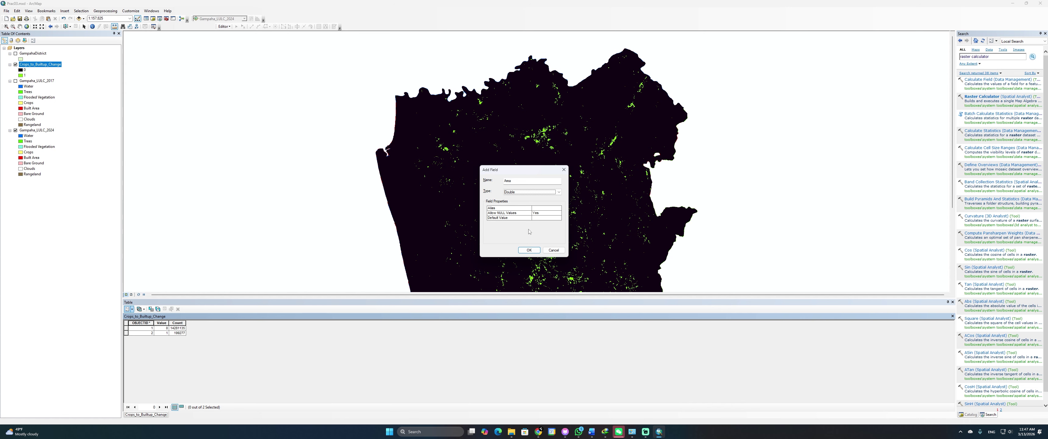
pyautogui.click(530, 251)
pyautogui.click(200, 322)
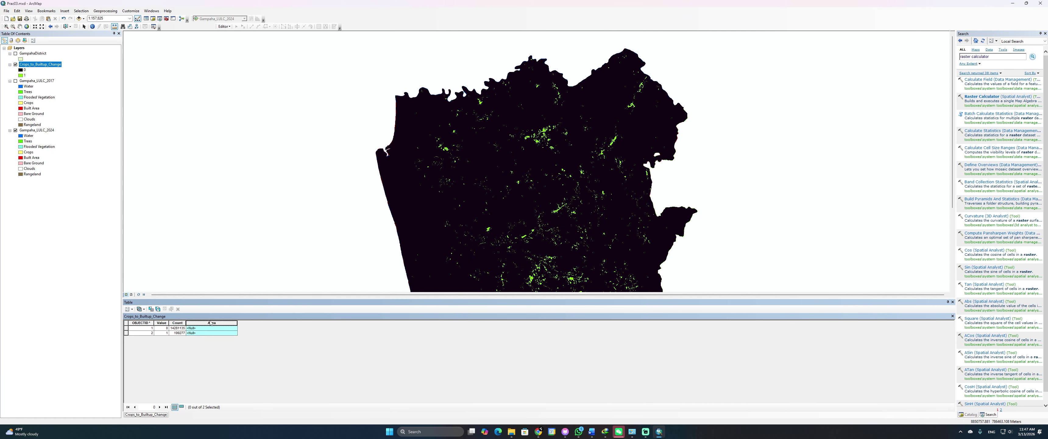
# Calculate the Area field of Crops_to_Builtup_Change as ([Count]*100)/ 10000 with the Field Calculator, checking the formula against the Word document
pyautogui.rightClick(209, 321)
pyautogui.click(225, 359)
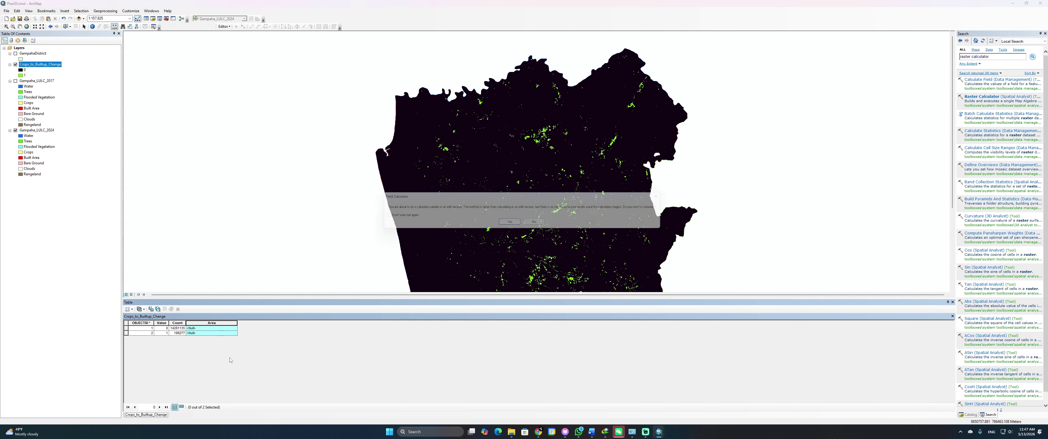
pyautogui.click(514, 223)
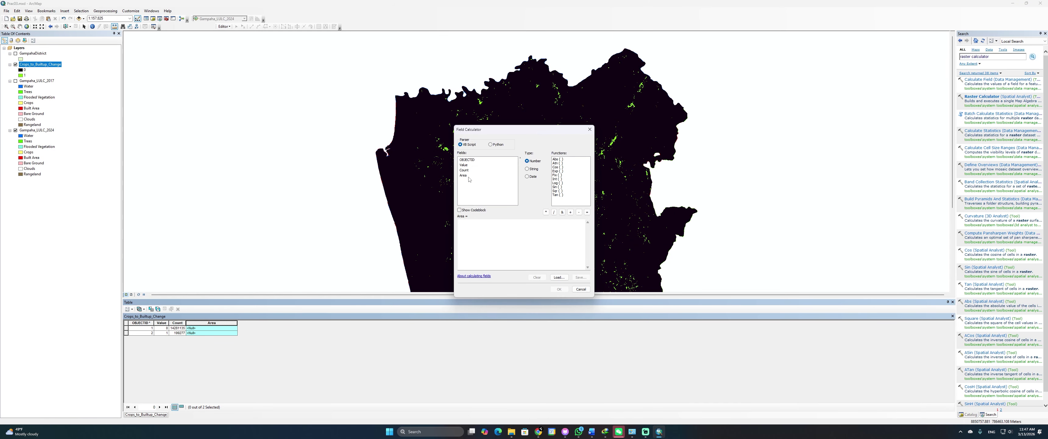
pyautogui.click(475, 223)
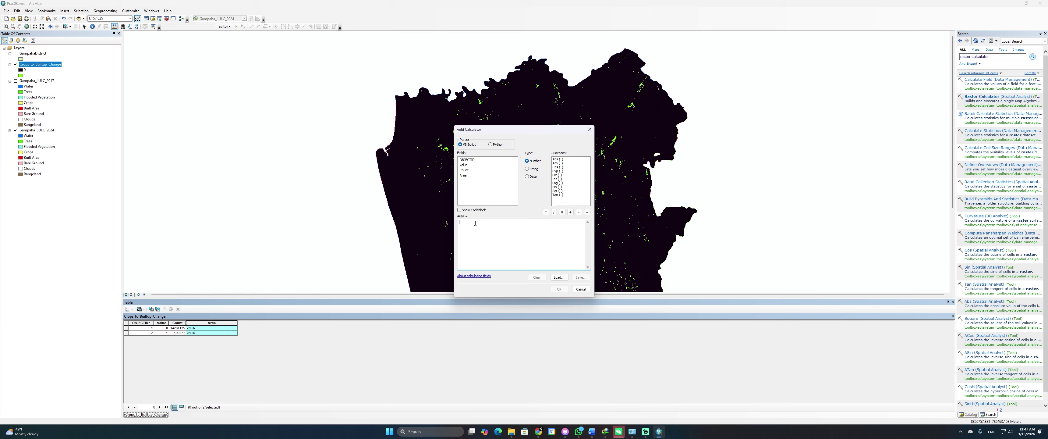
pyautogui.doubleClick(463, 170)
pyautogui.moveTo(487, 224); pyautogui.dragTo(457, 225)
pyautogui.click(464, 227)
pyautogui.click(459, 222)
pyautogui.write('([Count]*100)/ 10000')
pyautogui.hotkey('alt', 'Tab')
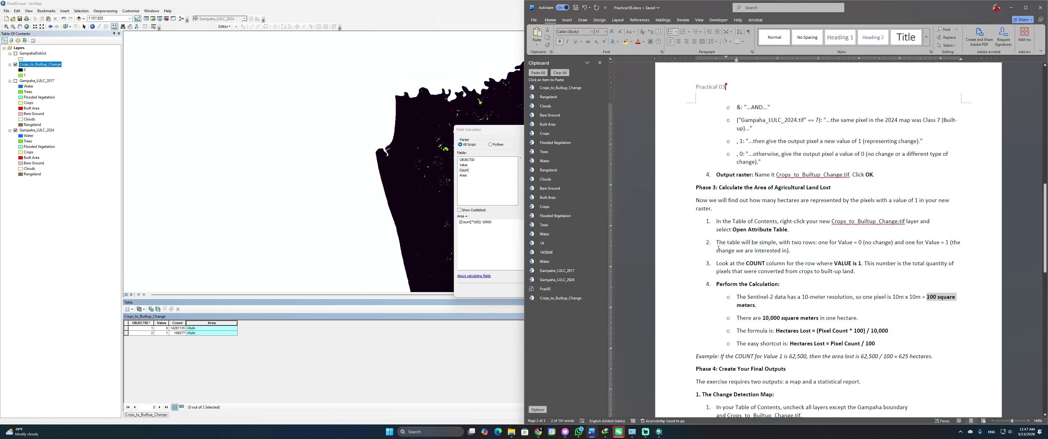
pyautogui.hotkey('alt', 'Tab')
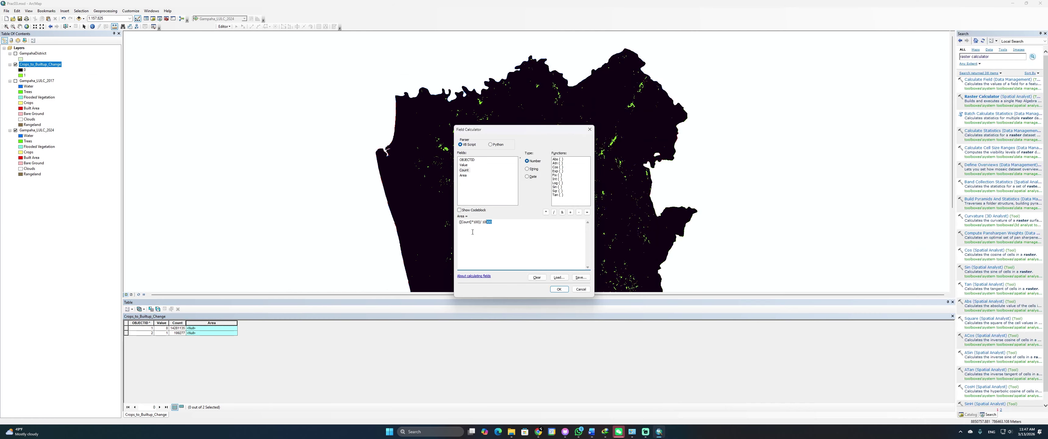
pyautogui.click(487, 234)
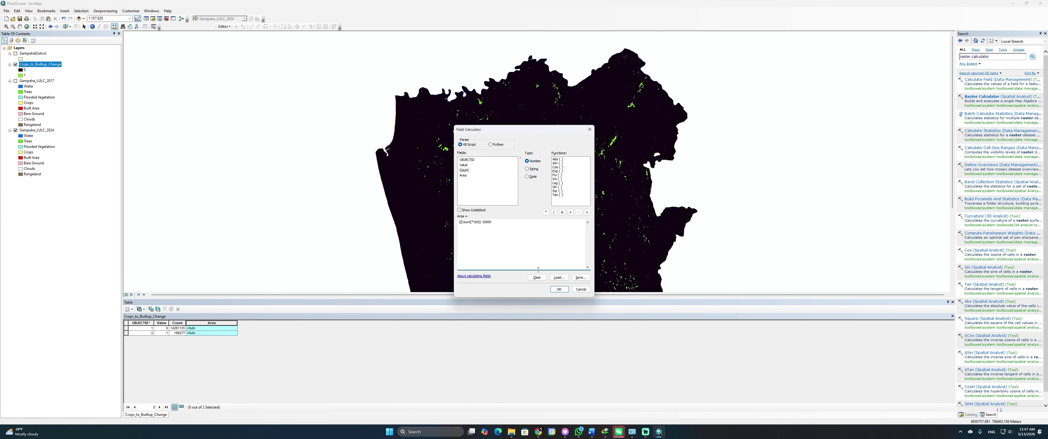
pyautogui.click(560, 290)
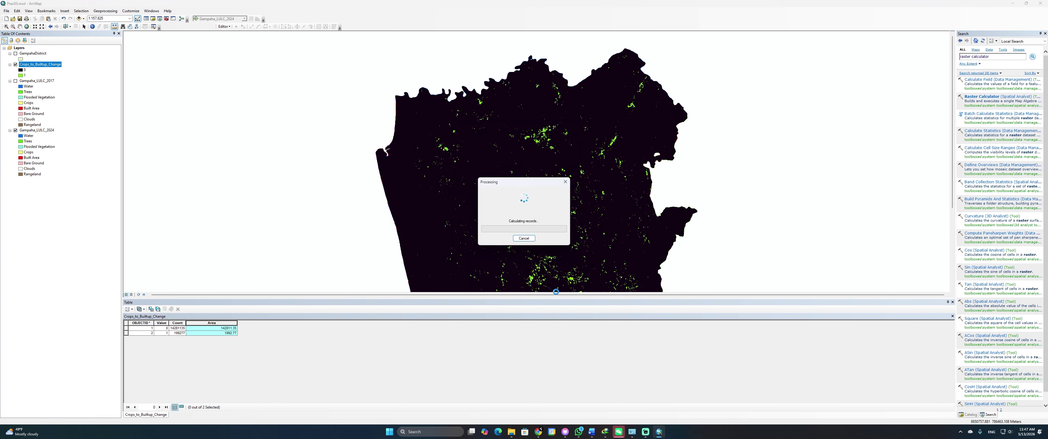
# Examine the Area value in the Value 1 row and zoom the map to the Crops_to_Builtup_Change layer
pyautogui.click(220, 333)
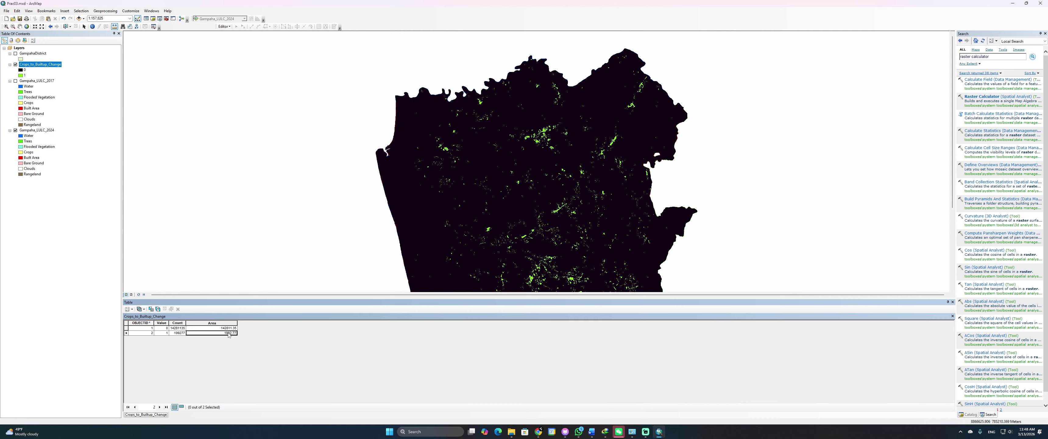
pyautogui.scroll(3, 532, 191)
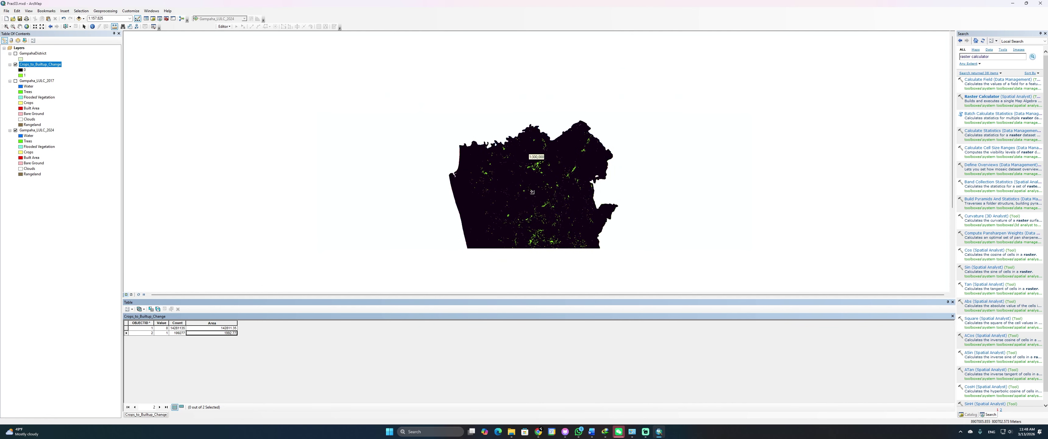
pyautogui.scroll(2, 528, 280)
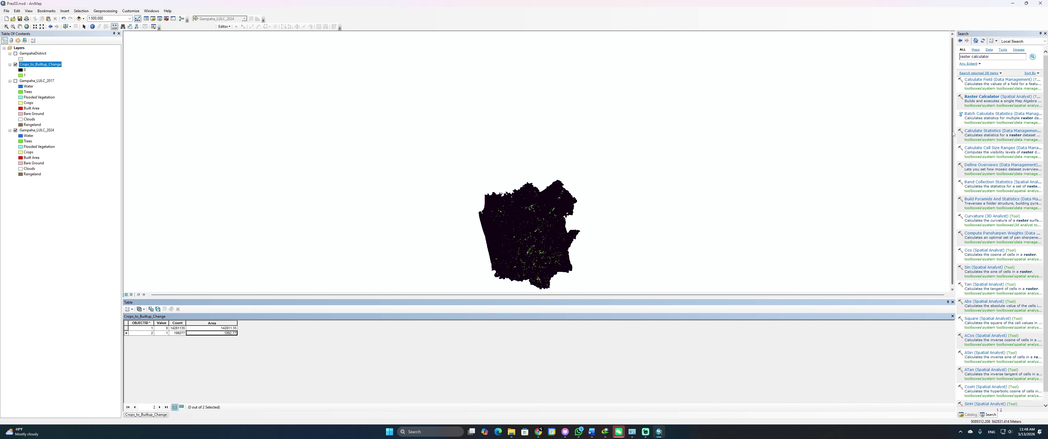
pyautogui.moveTo(953, 133); pyautogui.dragTo(952, 163)
pyautogui.scroll(1, 539, 288)
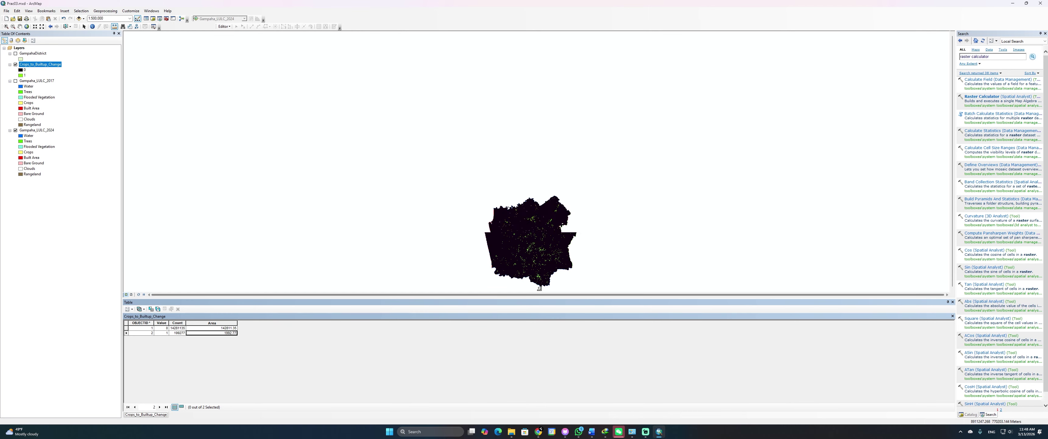
pyautogui.scroll(1, 538, 288)
pyautogui.rightClick(35, 65)
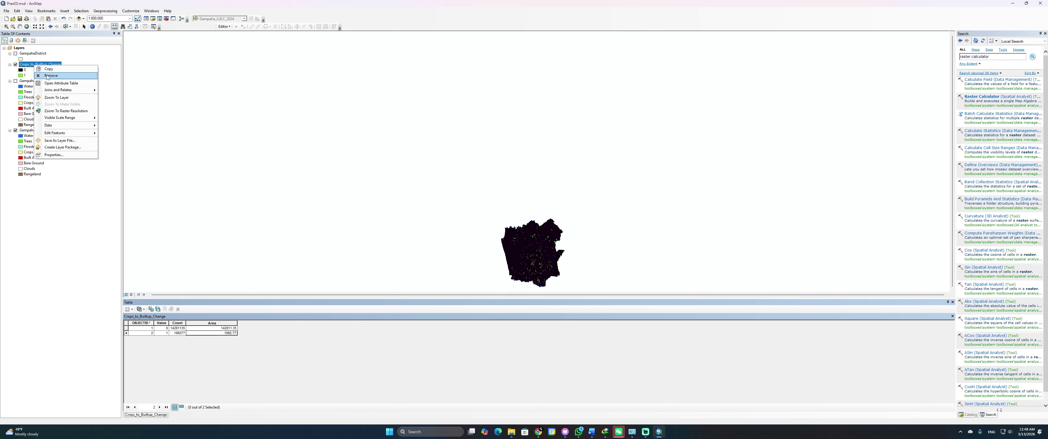
pyautogui.click(57, 97)
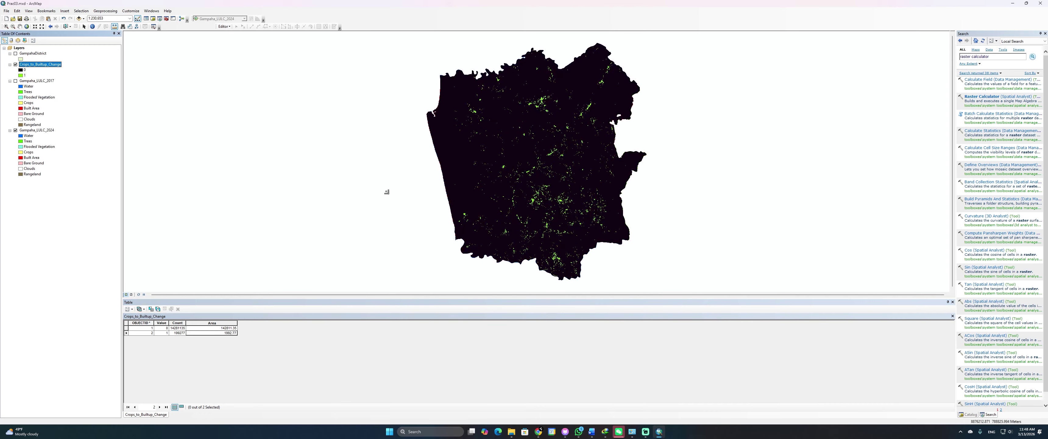
# Switch to the Word document and review the Phase 4 instructions for the change detection map and the statistical report
pyautogui.hotkey('alt', 'Tab')
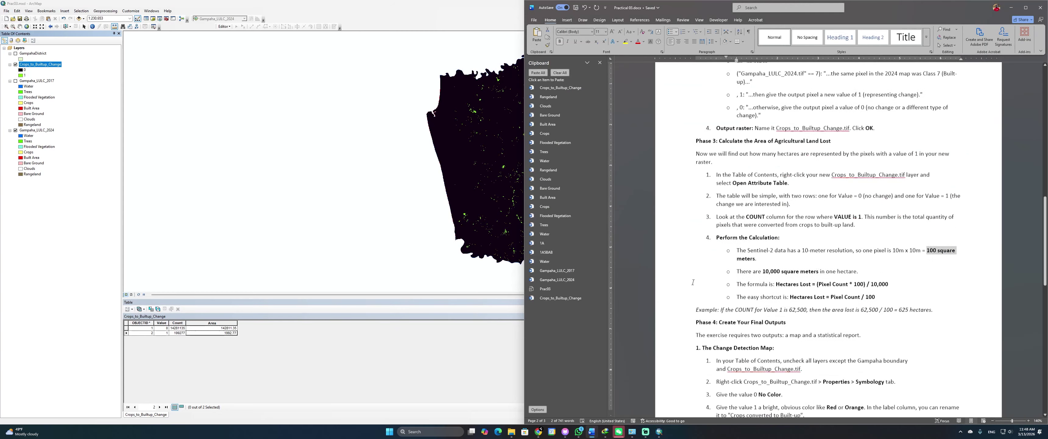
pyautogui.scroll(-6, 693, 282)
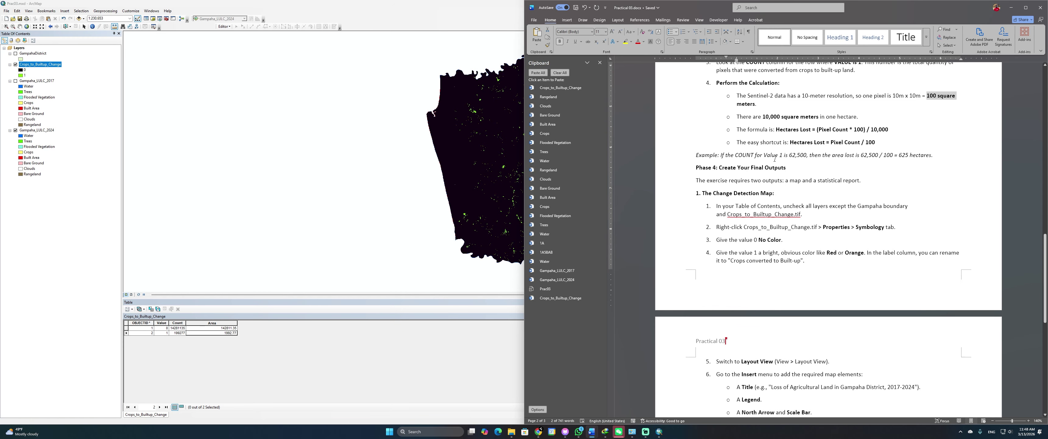
pyautogui.scroll(-1, 784, 224)
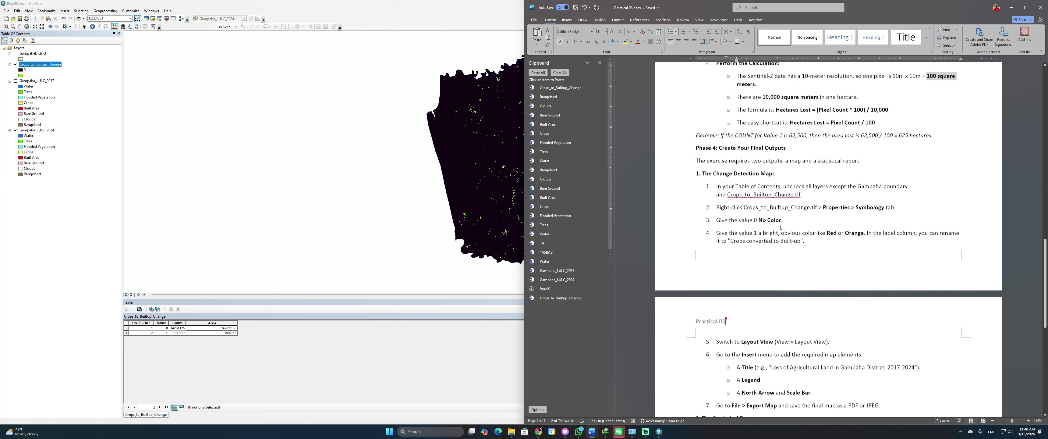
pyautogui.scroll(-5, 819, 217)
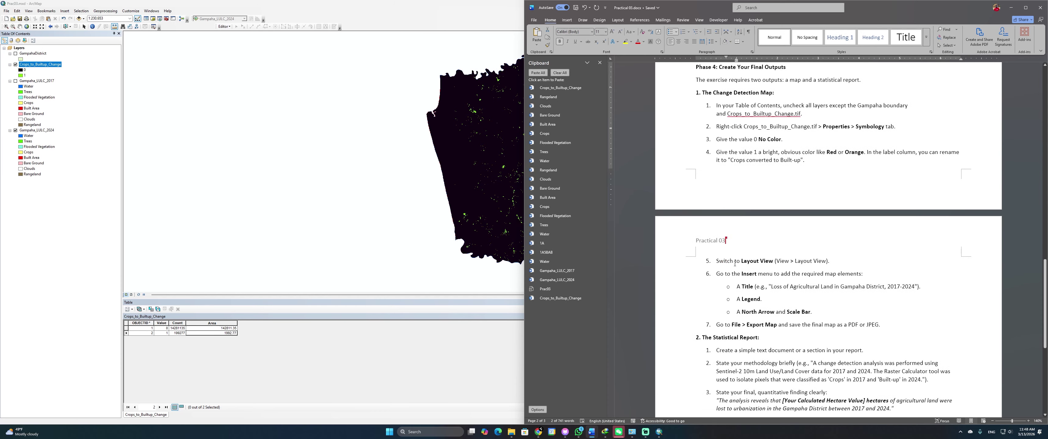
pyautogui.moveTo(714, 309); pyautogui.dragTo(768, 310)
pyautogui.click(731, 360)
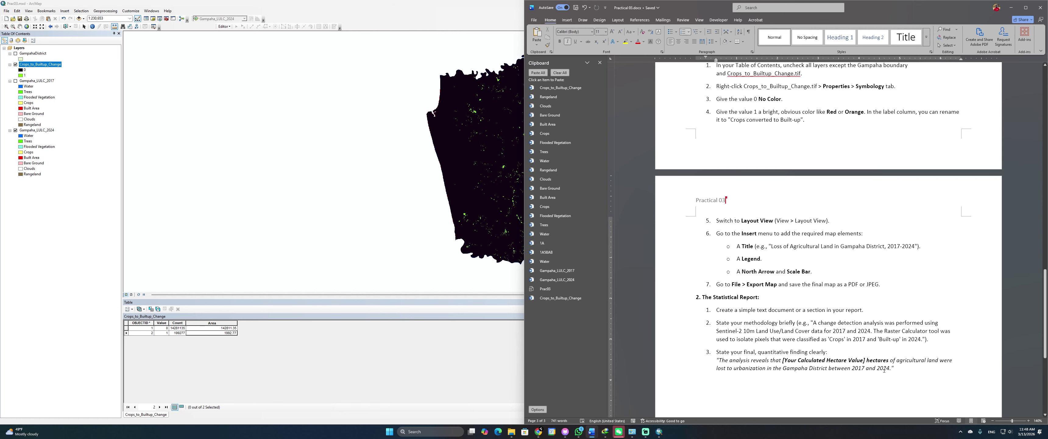
pyautogui.scroll(2, 808, 325)
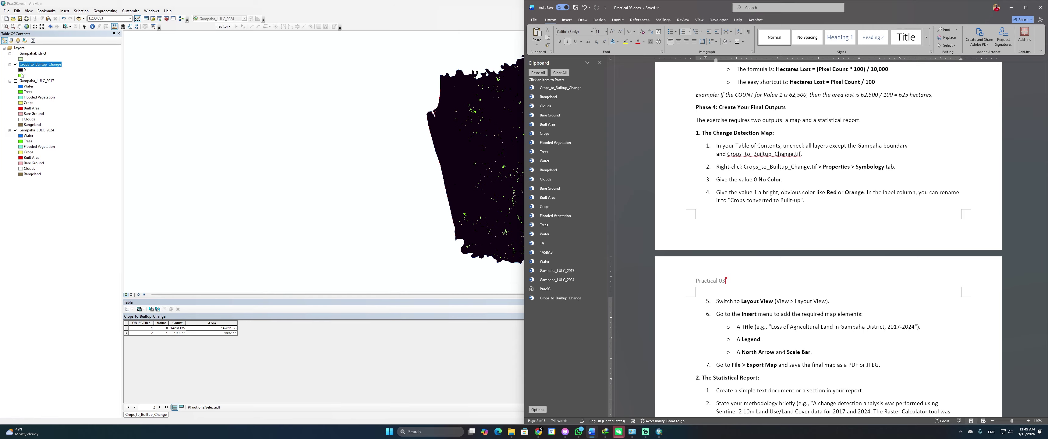
# Switch back to ArcMap and set the symbol of value 1 in Crops_to_Builtup_Change to red, following the Word instructions
pyautogui.rightClick(31, 68)
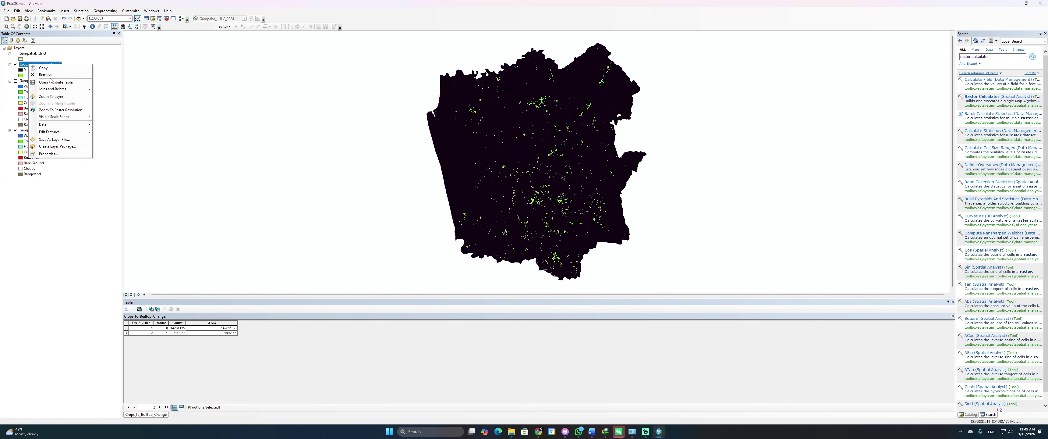
pyautogui.click(49, 153)
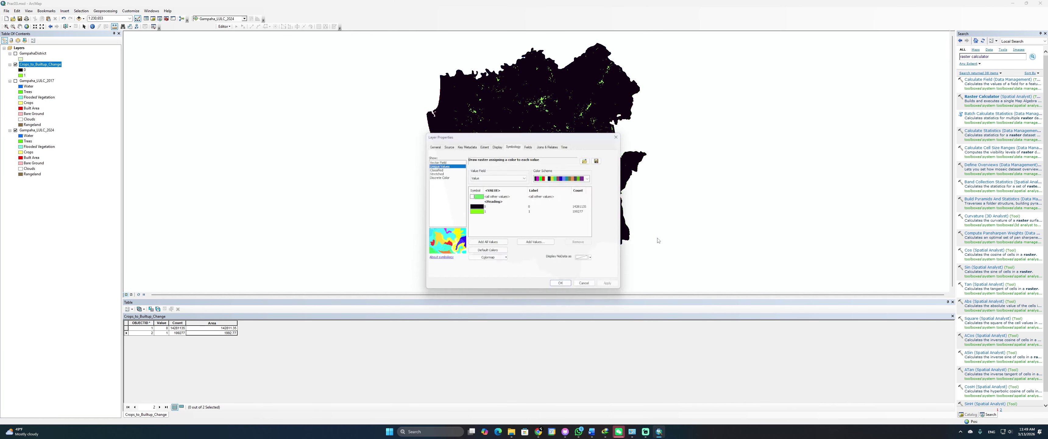
pyautogui.hotkey('alt', 'Tab')
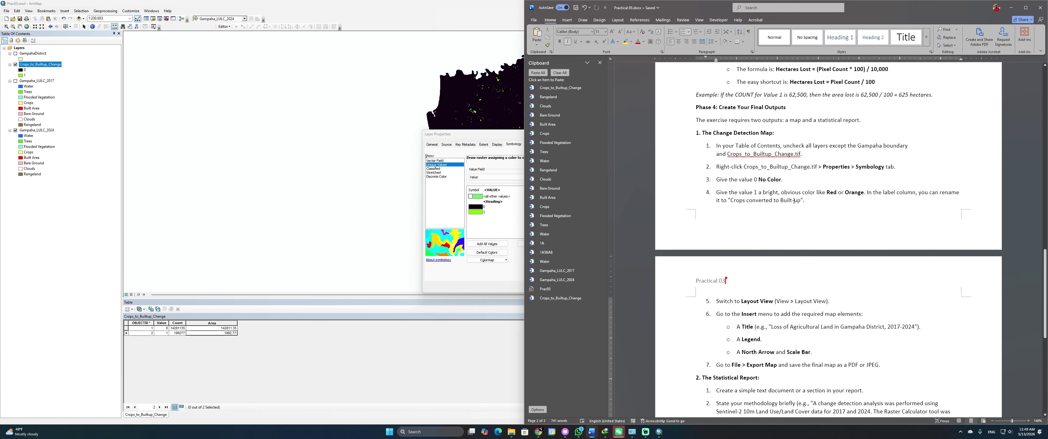
pyautogui.click(447, 193)
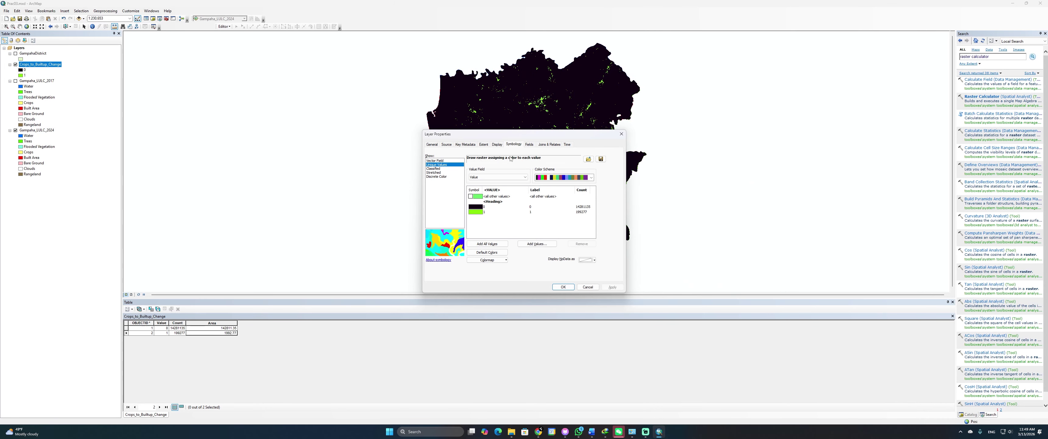
pyautogui.hotkey('alt', 'Tab')
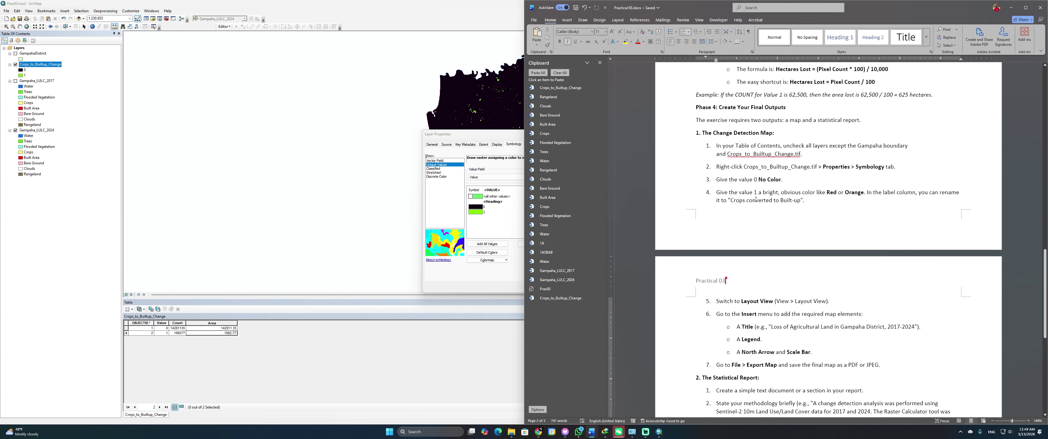
pyautogui.click(483, 212)
pyautogui.click(480, 213)
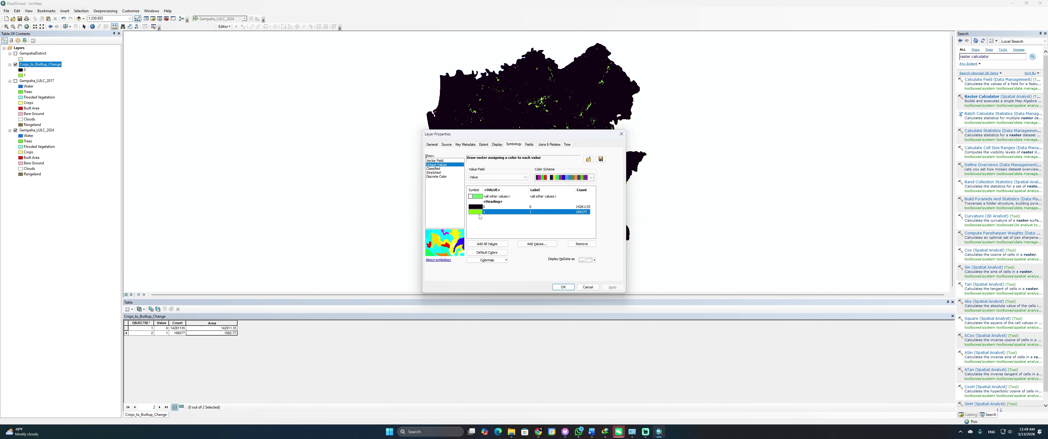
pyautogui.click(479, 215)
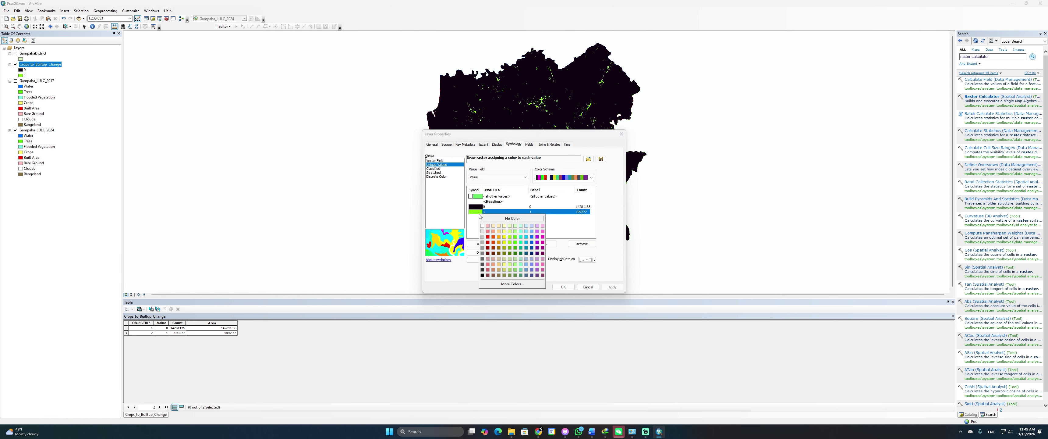
pyautogui.click(488, 239)
pyautogui.click(606, 288)
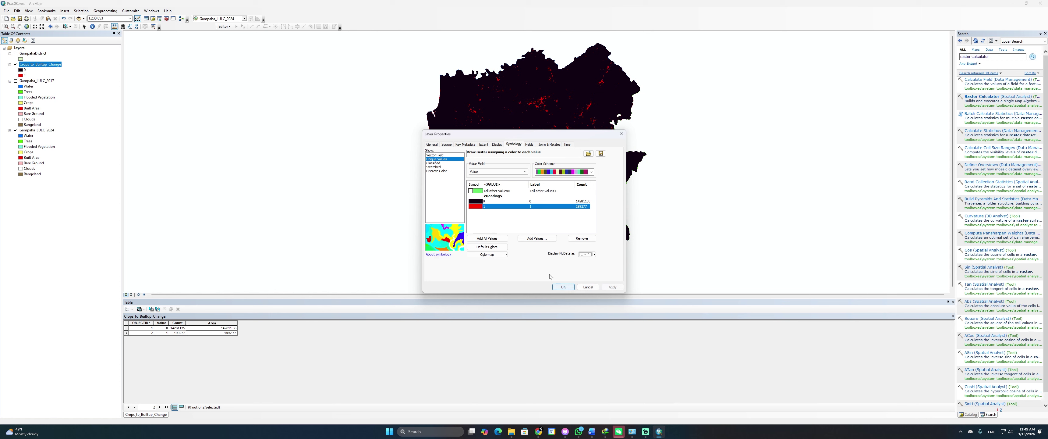
# Set the symbol of value 0 in Crops_to_Builtup_Change to light gray and apply the symbology
pyautogui.click(479, 201)
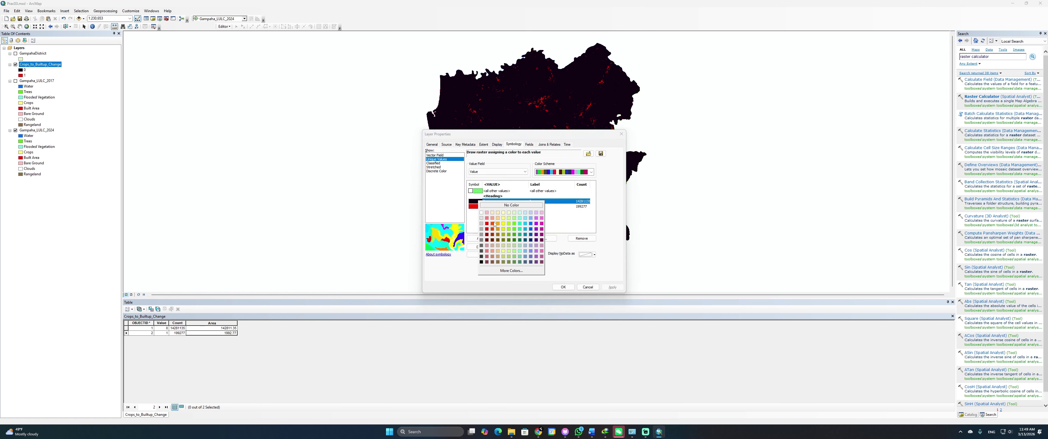
pyautogui.click(483, 219)
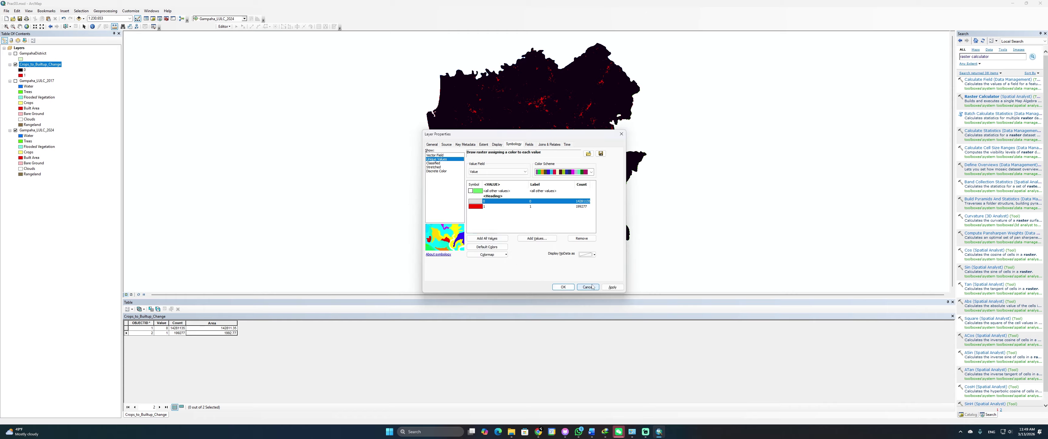
pyautogui.click(612, 287)
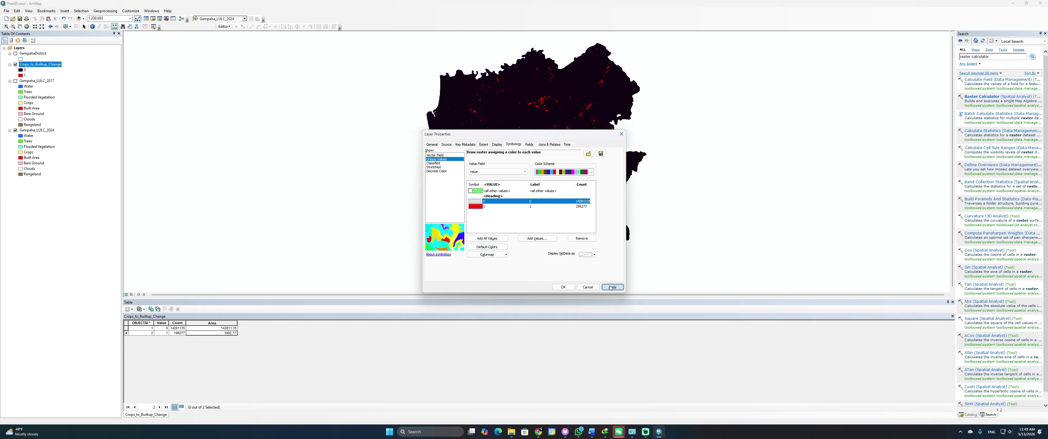
pyautogui.click(563, 287)
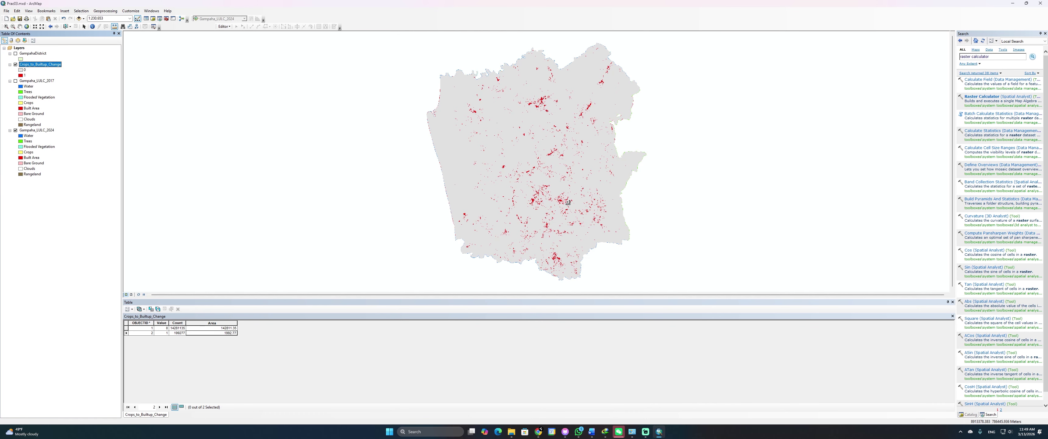
# Check the layout instructions in the Word document, and switch back to ArcMap to show the map in Layout View
pyautogui.hotkey('alt', 'Tab')
pyautogui.scroll(-3, 721, 230)
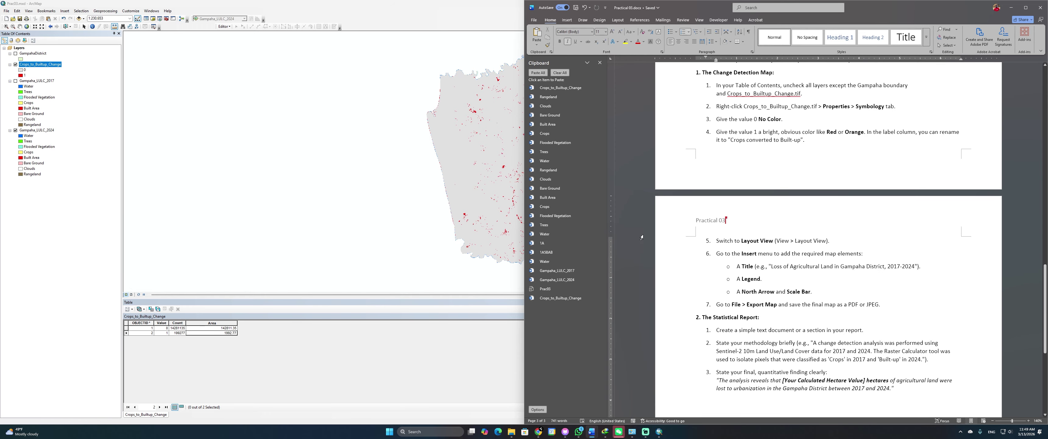
pyautogui.doubleClick(467, 6)
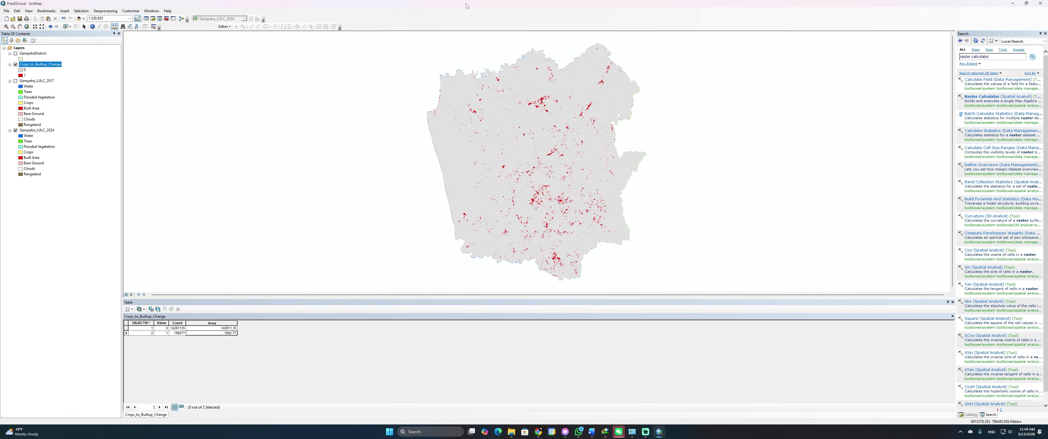
pyautogui.click(131, 295)
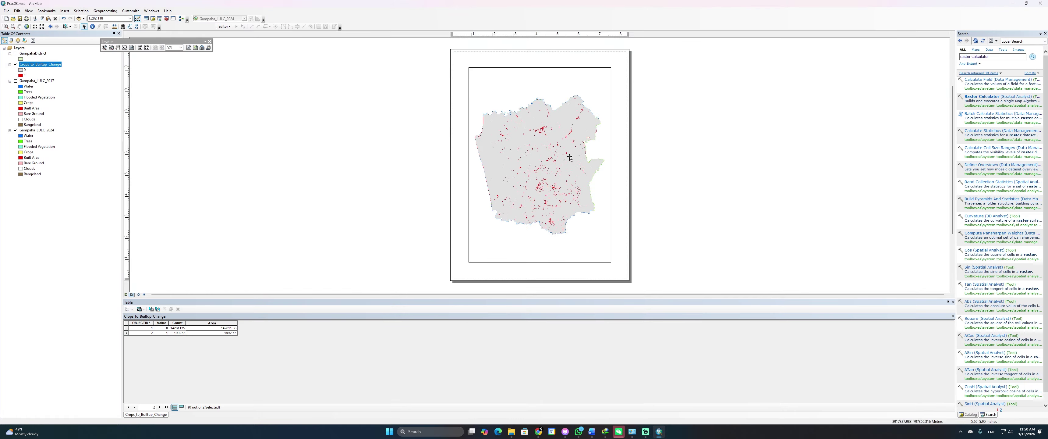
# Add a graticule of meridians and parallels to the data frame, keeping the wizard's default appearance, axes and label settings
pyautogui.rightClick(530, 114)
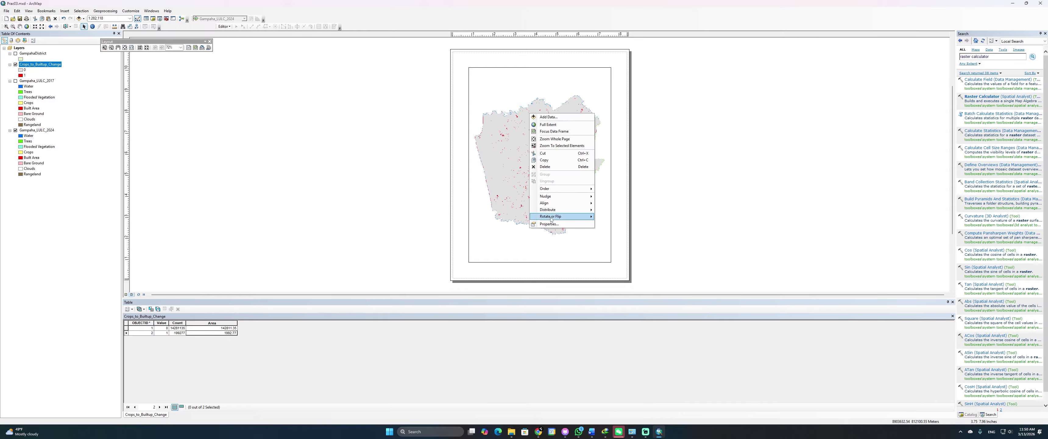
pyautogui.click(552, 224)
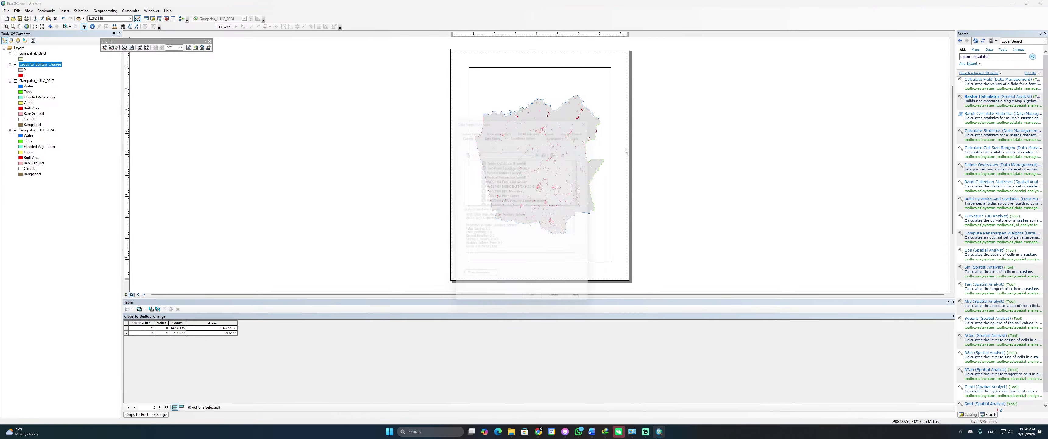
pyautogui.click(579, 132)
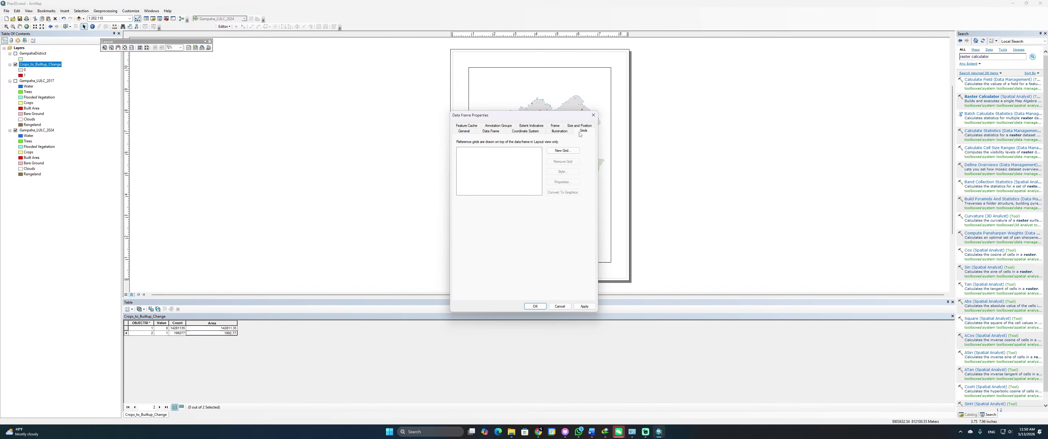
pyautogui.click(563, 150)
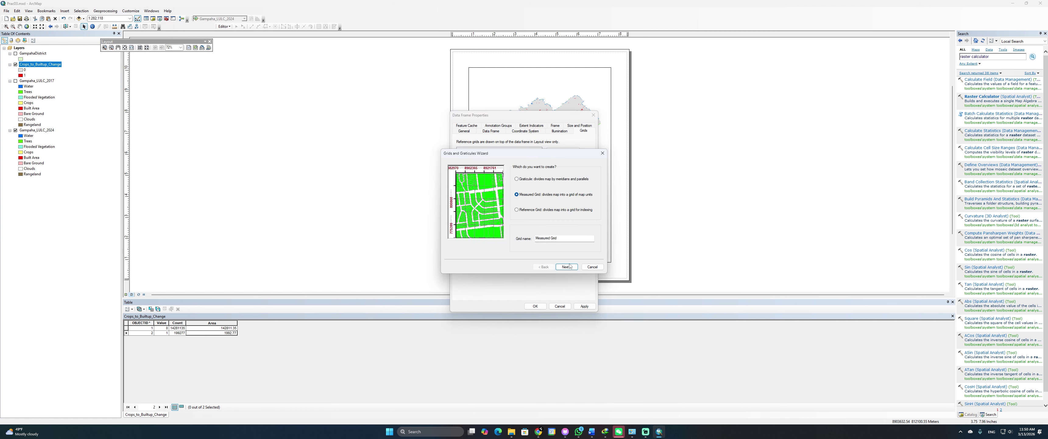
pyautogui.click(542, 180)
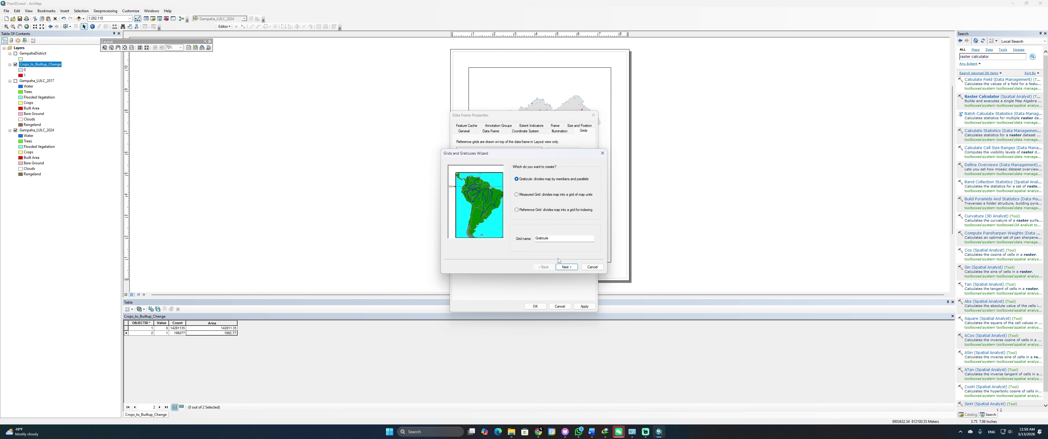
pyautogui.click(563, 269)
pyautogui.click(561, 268)
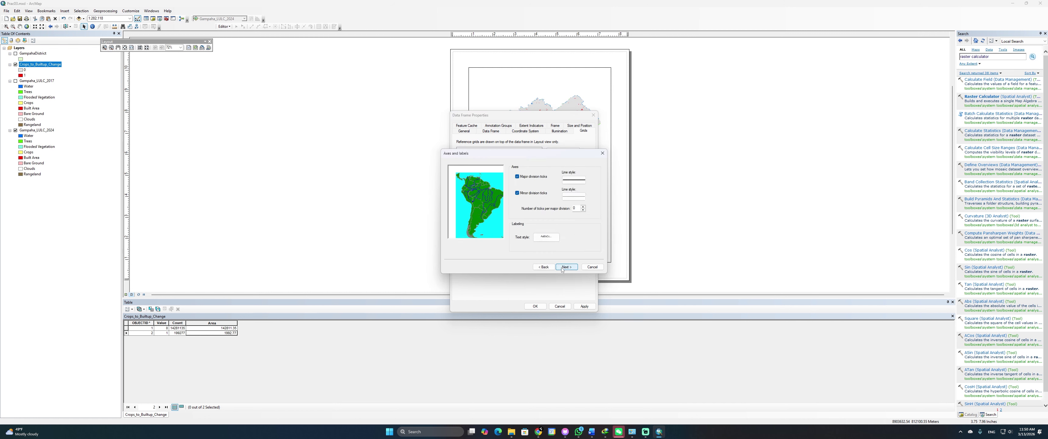
pyautogui.click(562, 267)
pyautogui.click(562, 267)
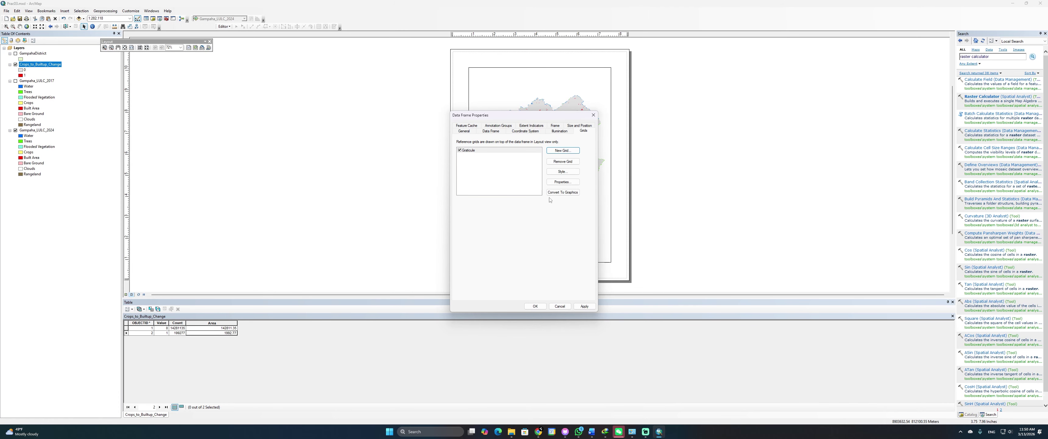
# Open the new graticule's properties, change the font size of its coordinate labels and apply the change
pyautogui.click(562, 181)
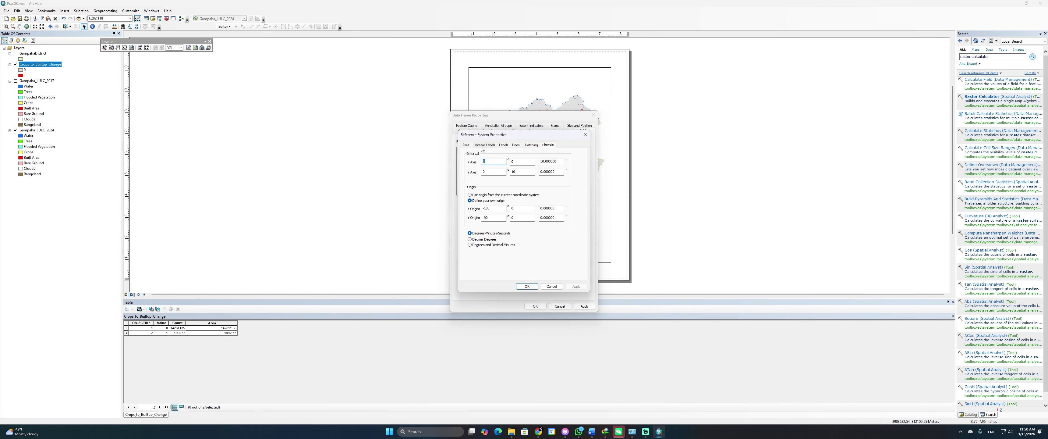
pyautogui.hotkey('ctrl', 'Tab')
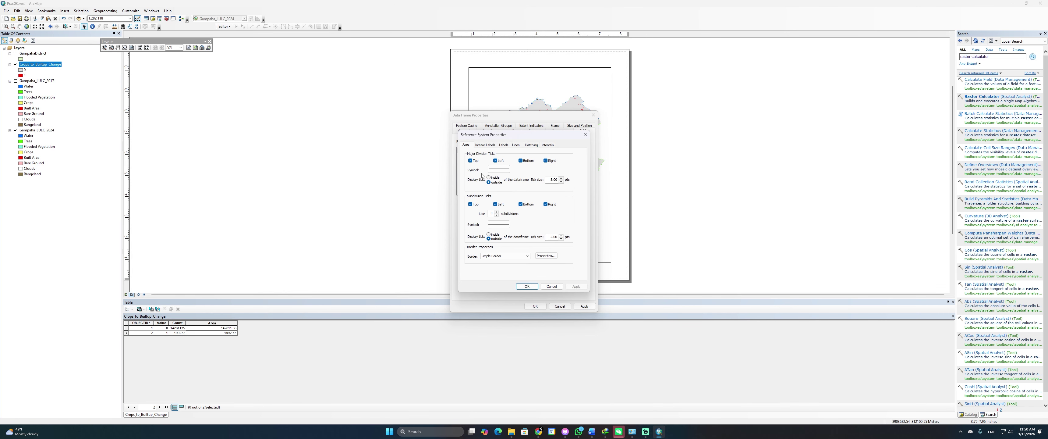
pyautogui.click(504, 146)
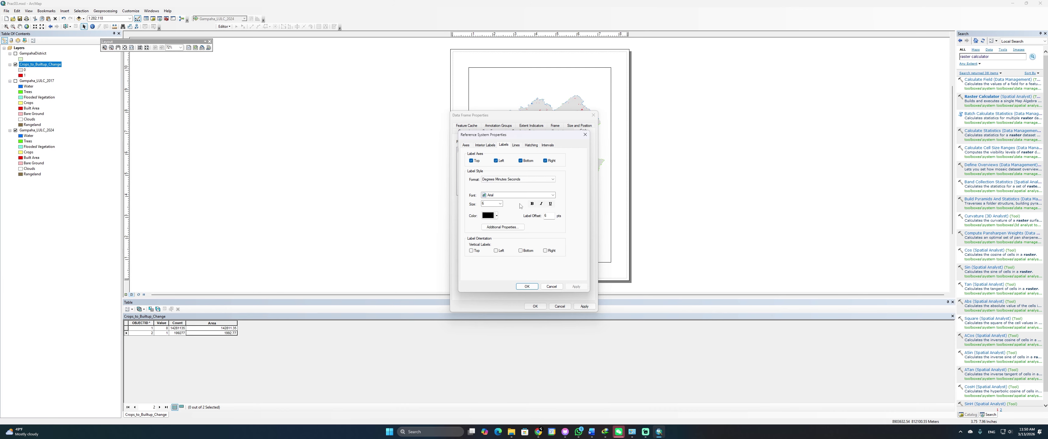
pyautogui.click(500, 203)
pyautogui.click(492, 235)
pyautogui.click(576, 286)
pyautogui.click(483, 145)
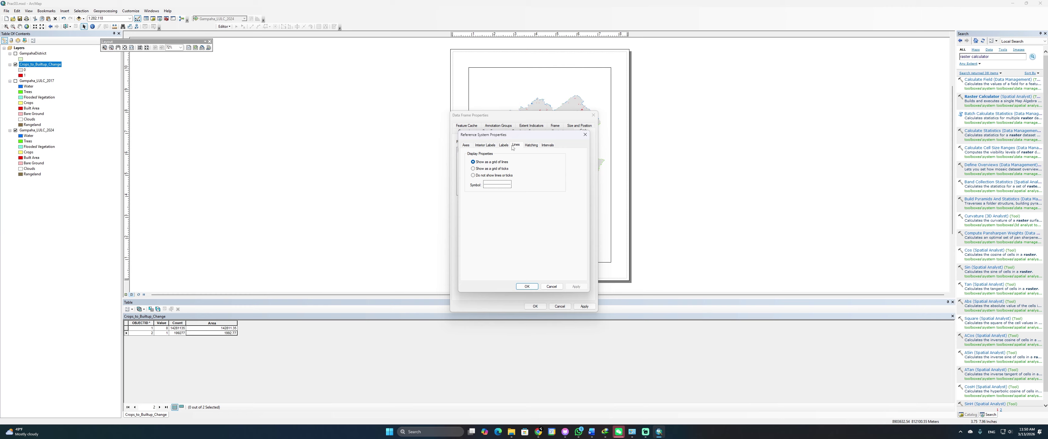
pyautogui.click(470, 146)
pyautogui.click(481, 146)
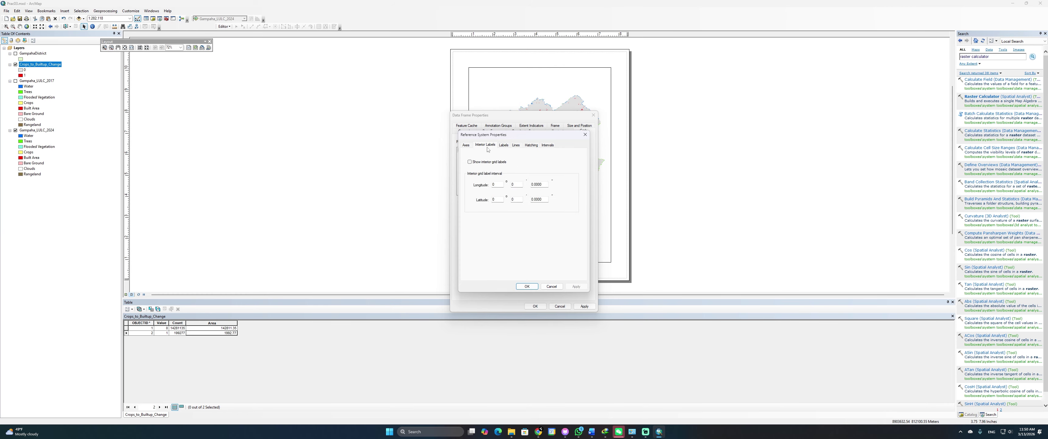
pyautogui.click(531, 145)
# Set the graticule's X and Y axis intervals to 5 minutes and apply the grid to the data frame
pyautogui.click(546, 145)
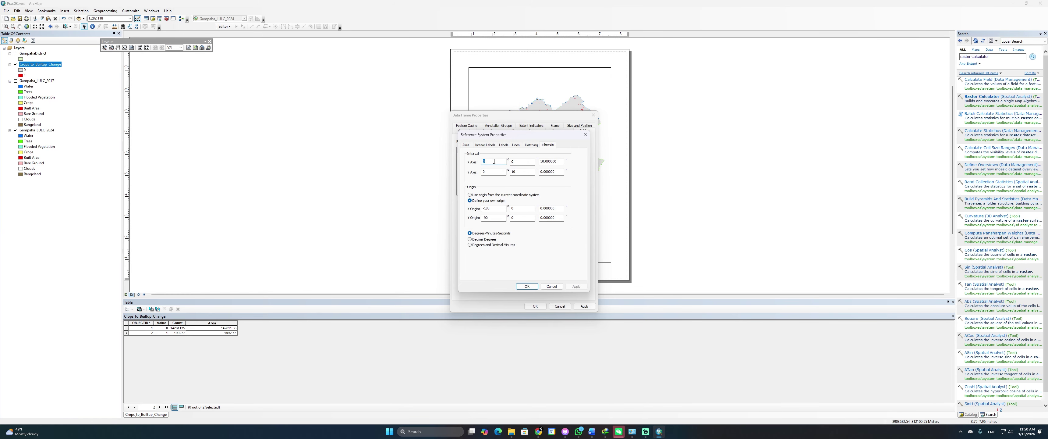
pyautogui.click(519, 162)
pyautogui.write('5')
pyautogui.click(508, 173)
pyautogui.write('5')
pyautogui.click(545, 162)
pyautogui.press('BackSpace')
pyautogui.press('BackSpace')
pyautogui.write('2')
pyautogui.click(575, 286)
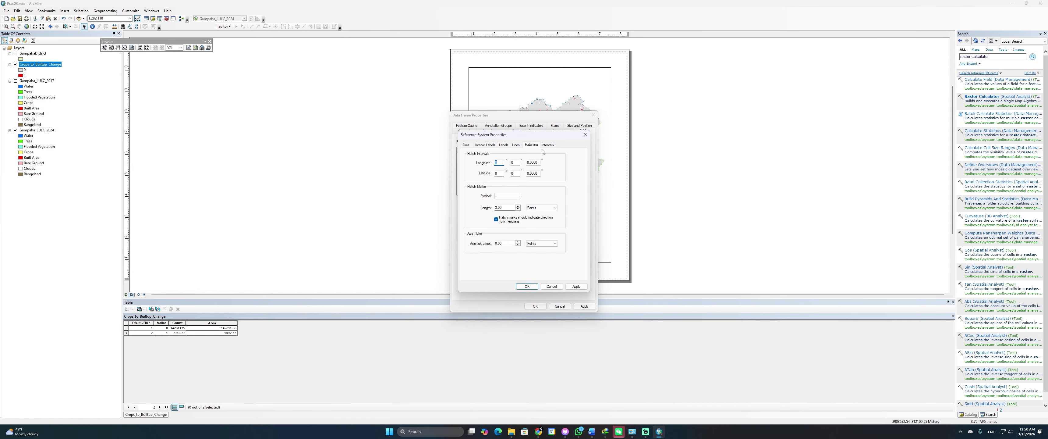
pyautogui.click(526, 286)
pyautogui.click(584, 306)
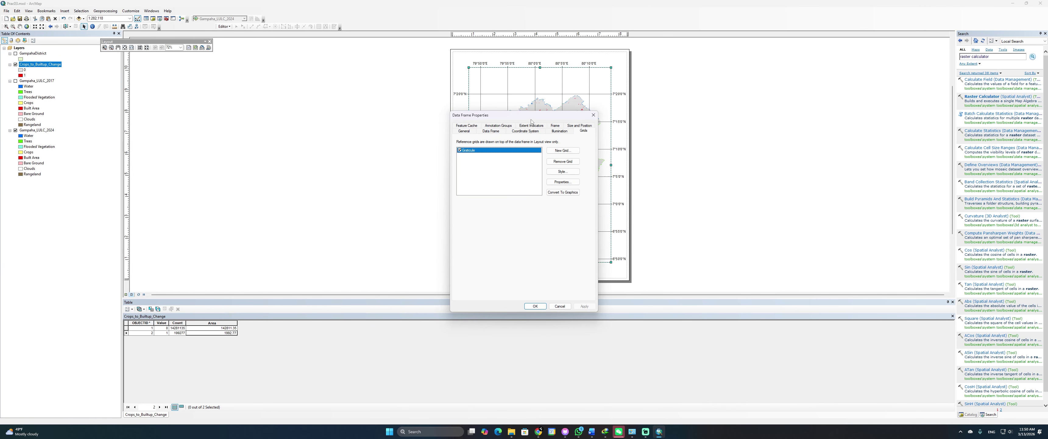